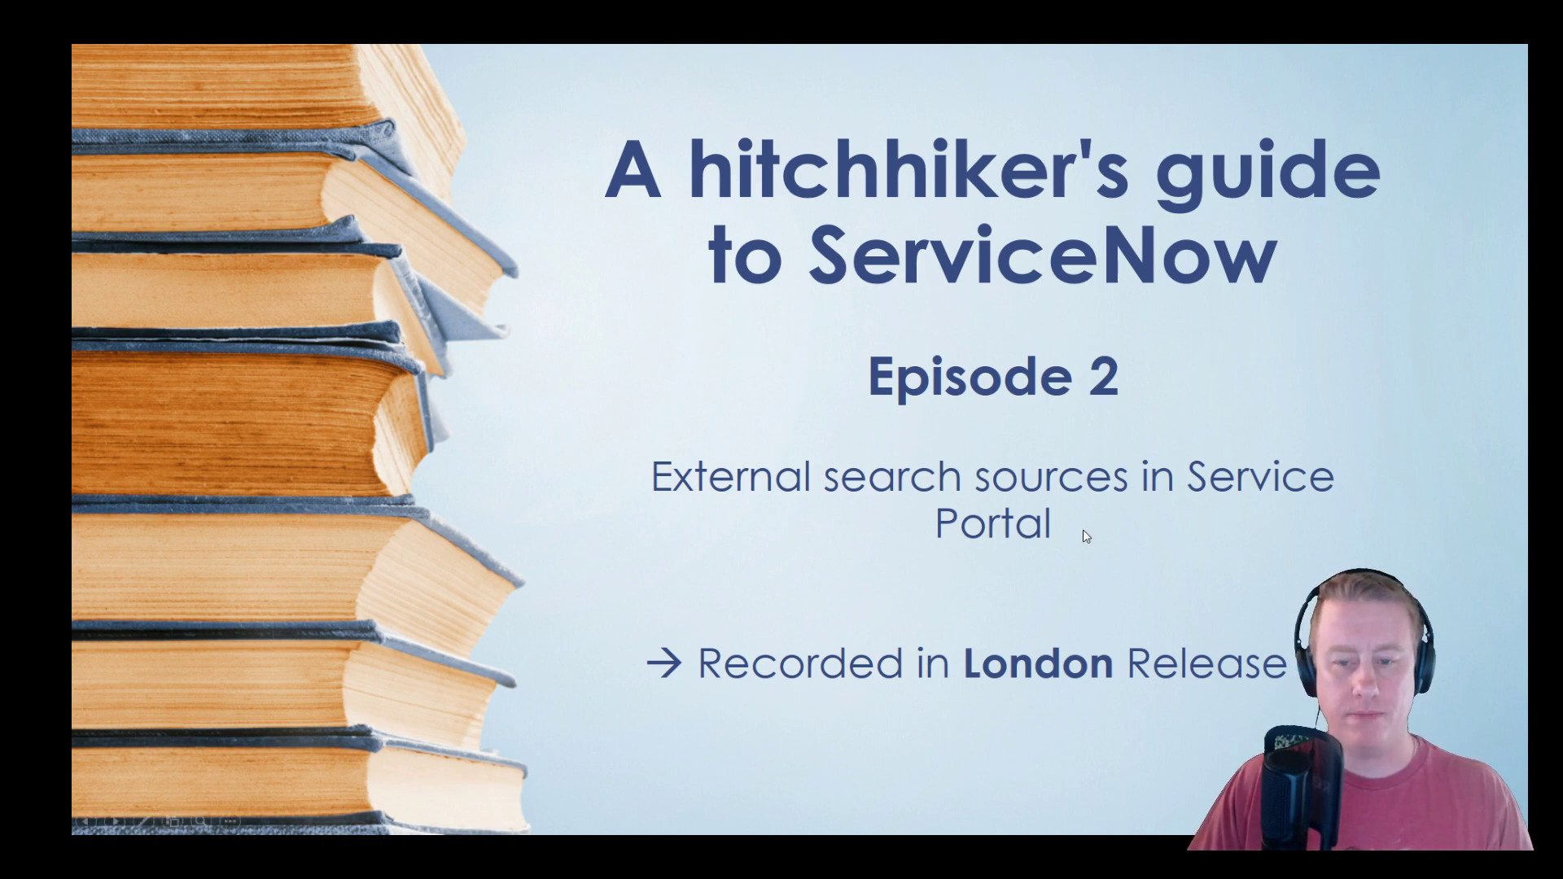
Step: Advance the slideshow past the Episode 2 title slide on external search sources
{"action": "key", "text": "Right"}
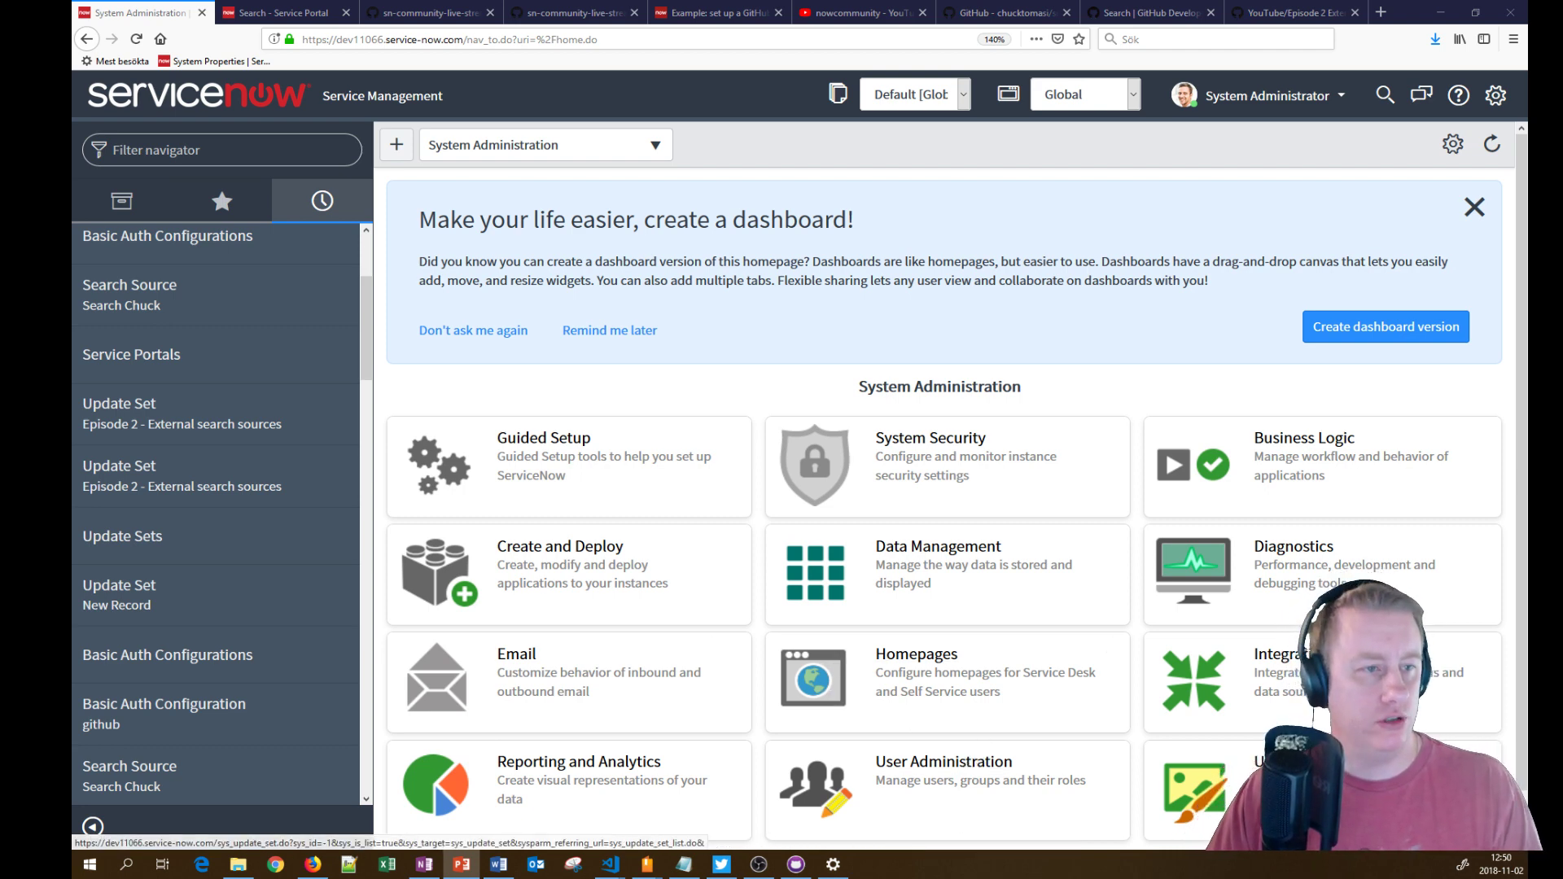
Step: Go from the navigator to the refreshed Service Portal home page
{"action": "left_click", "coordinate": [122, 201]}
{"action": "left_click", "coordinate": [306, 14]}
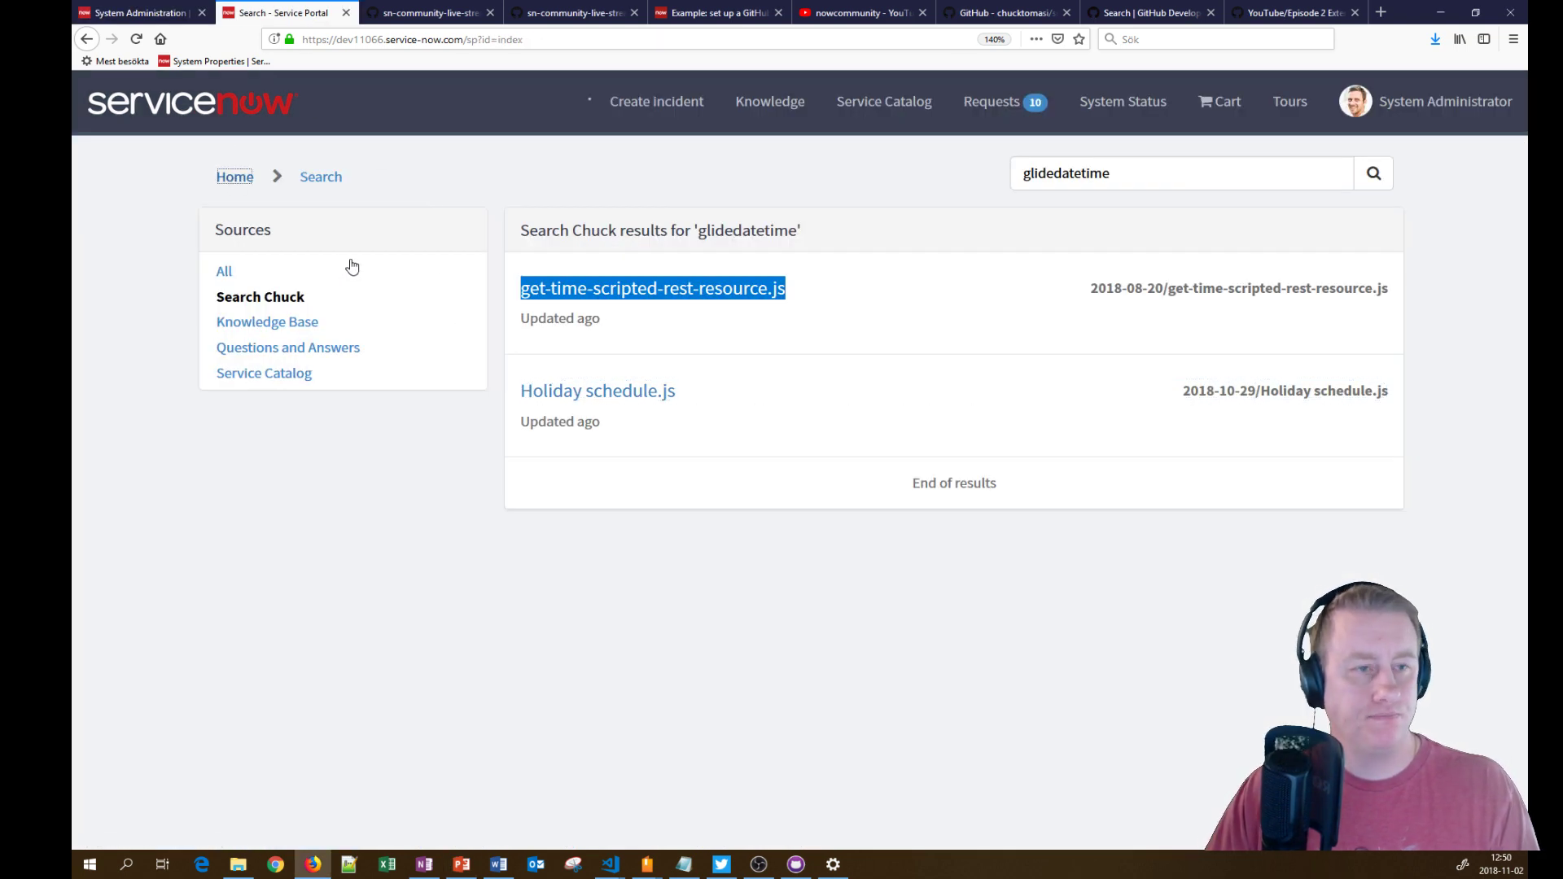
{"action": "key", "text": "F5"}
Step: Search the portal for 'new hire', then bring up the NOWCommunity YouTube results
{"action": "left_click", "coordinate": [511, 369]}
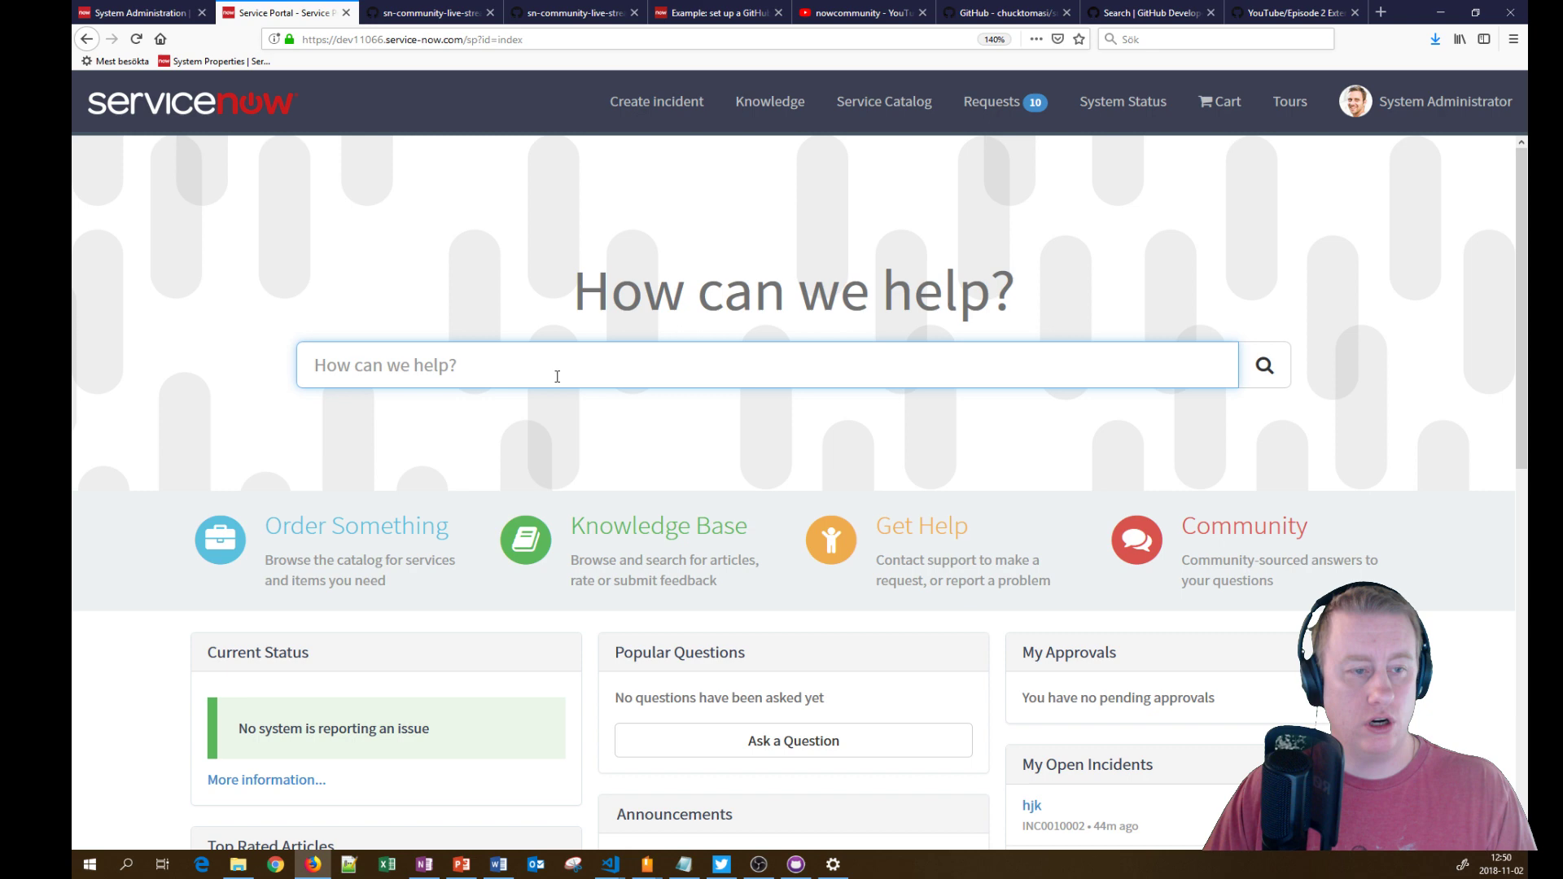
{"action": "type", "text": "new hire3"}
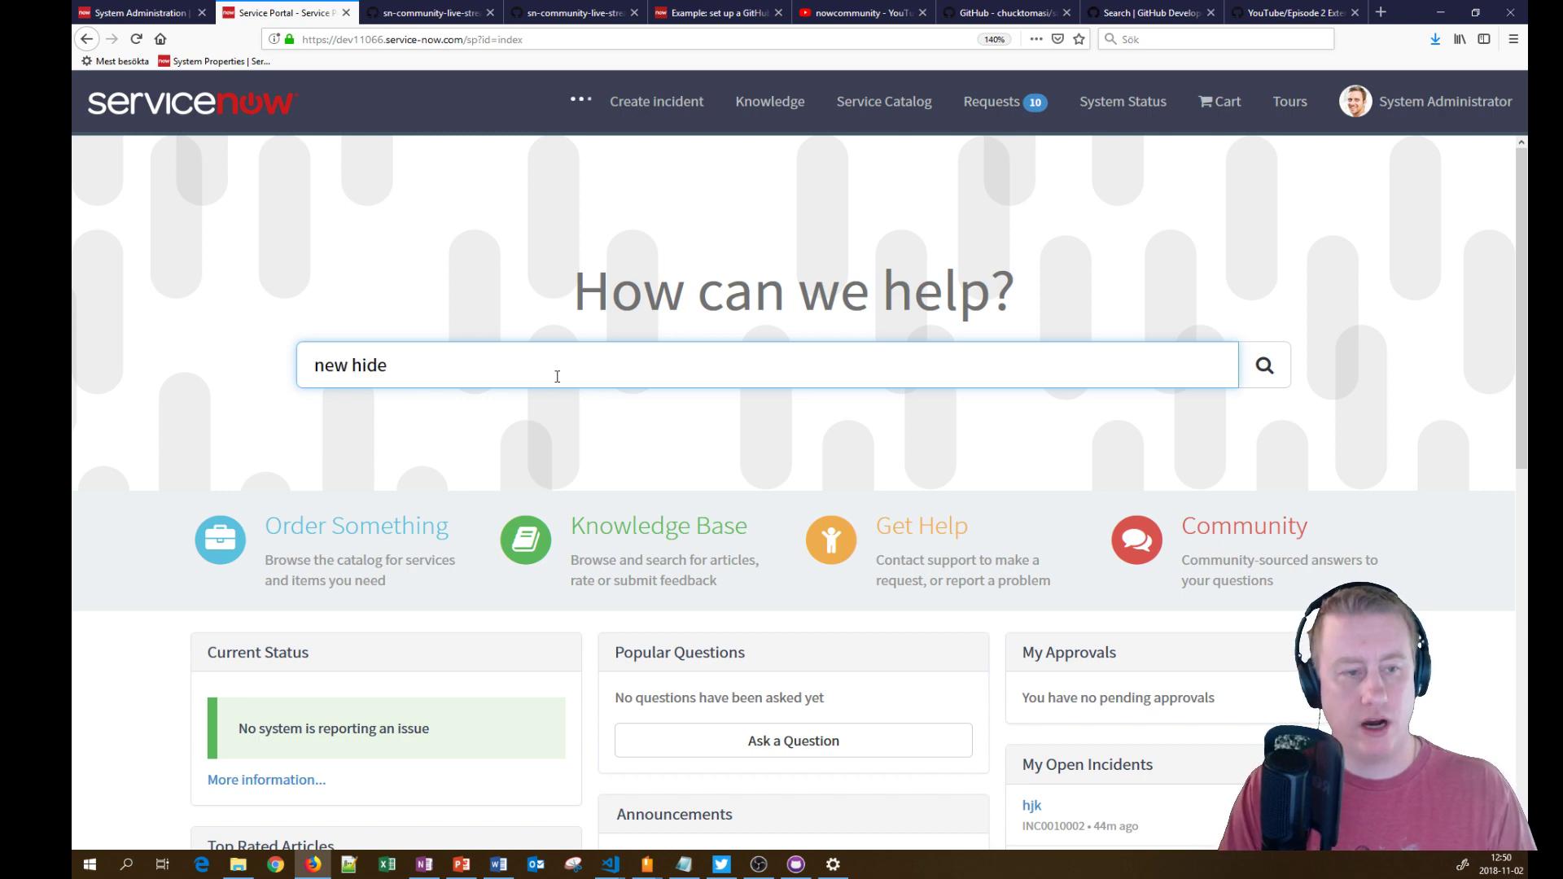
{"action": "key", "text": "BackSpace"}
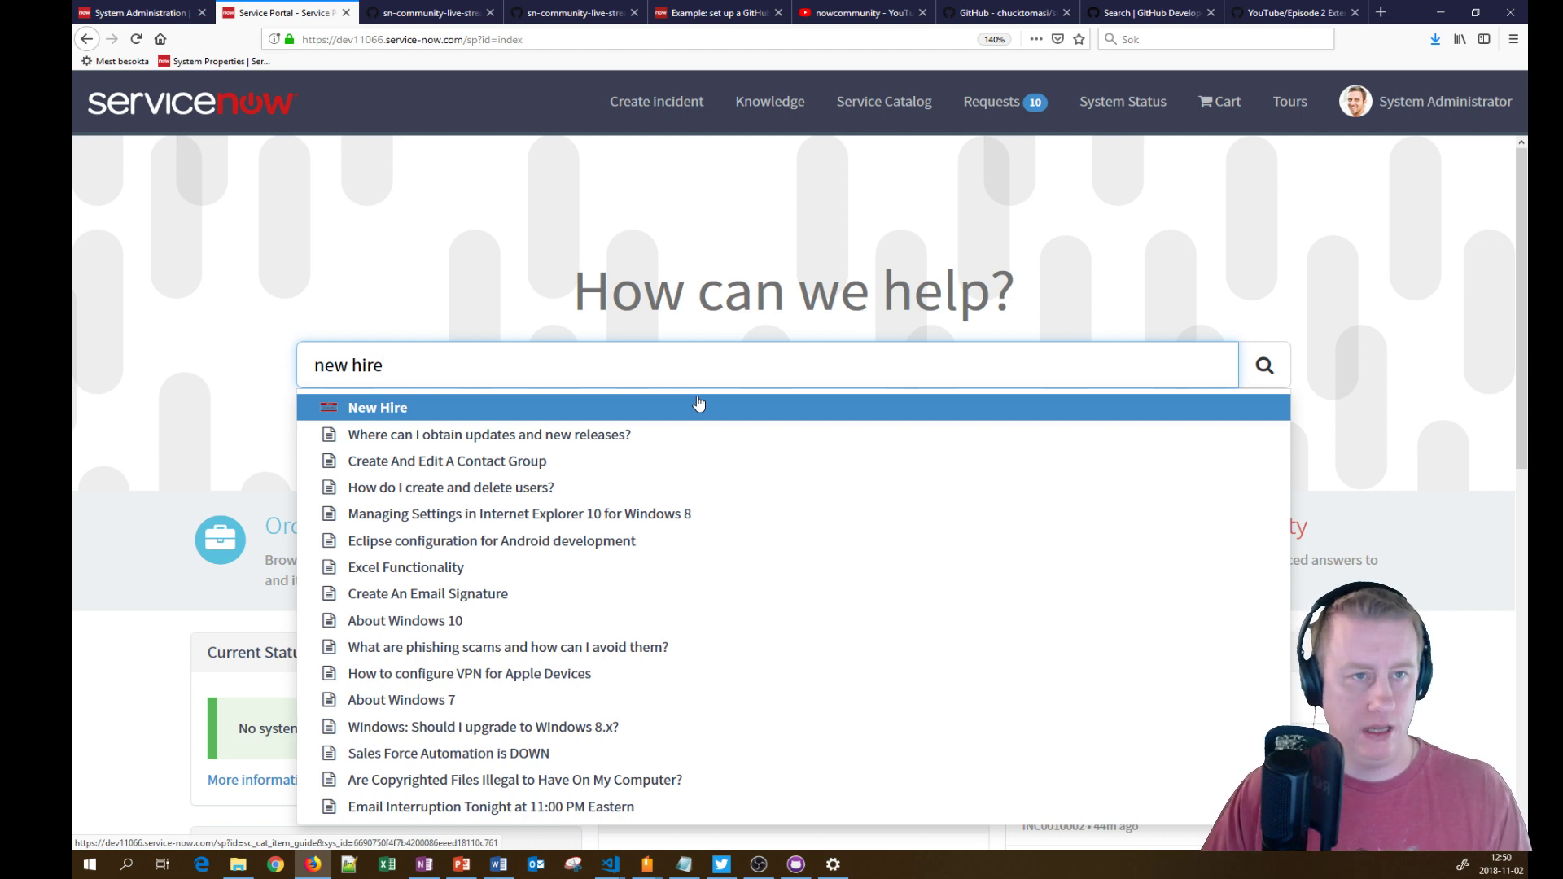
{"action": "left_click", "coordinate": [490, 309]}
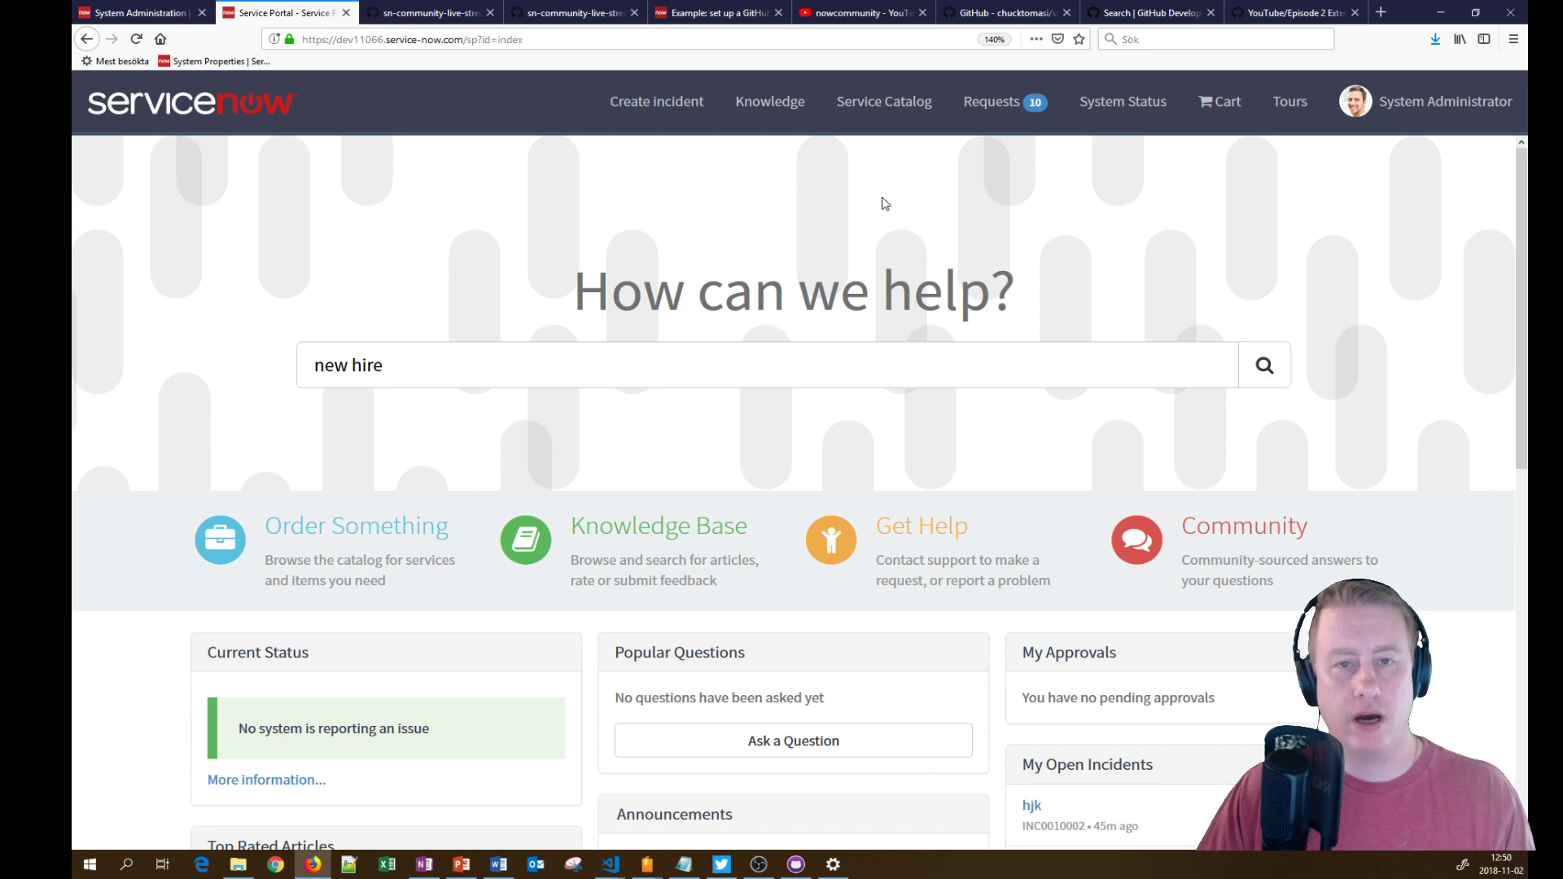
{"action": "left_click", "coordinate": [855, 13]}
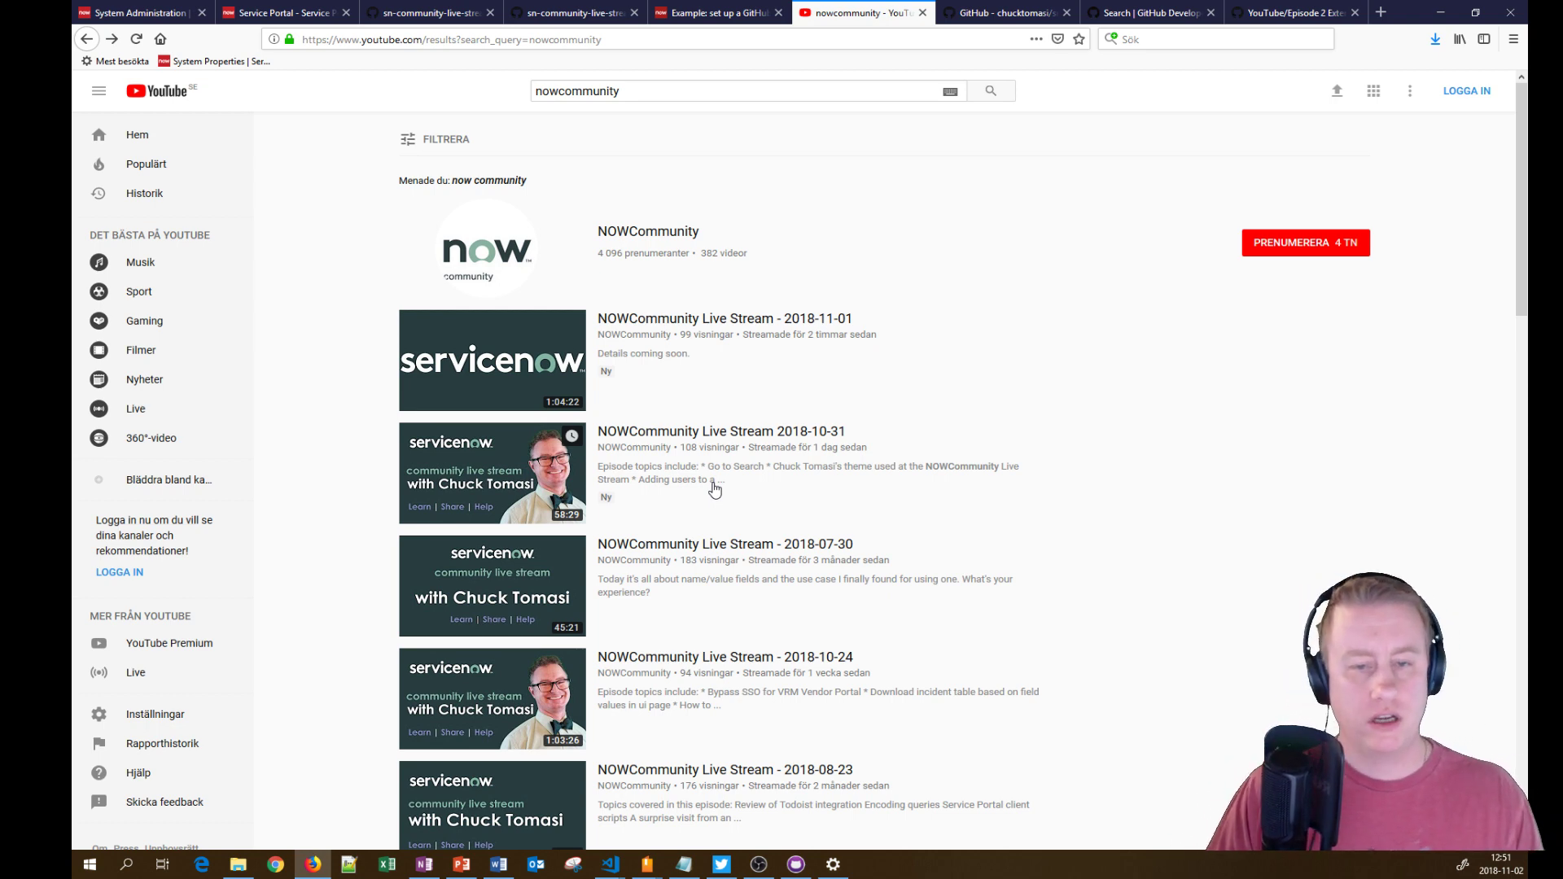
Step: Open the chucktomasi GitHub profile and its sn-community-live-stream repository
{"action": "left_click", "coordinate": [992, 14]}
{"action": "scroll", "coordinate": [730, 217], "scroll_direction": "up", "scroll_amount": 3}
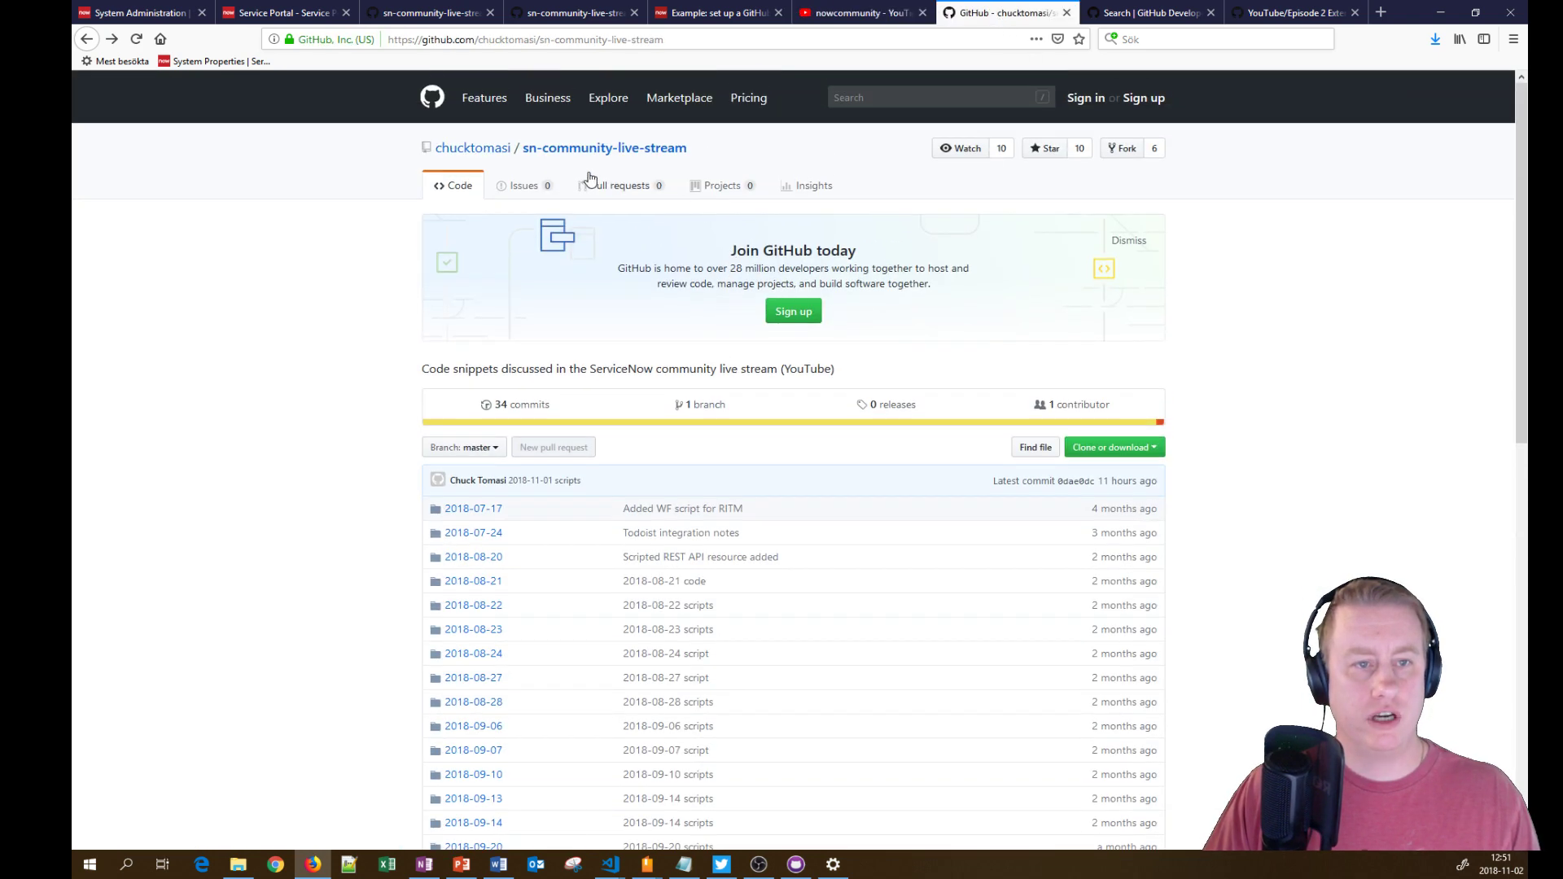
{"action": "left_click", "coordinate": [471, 149]}
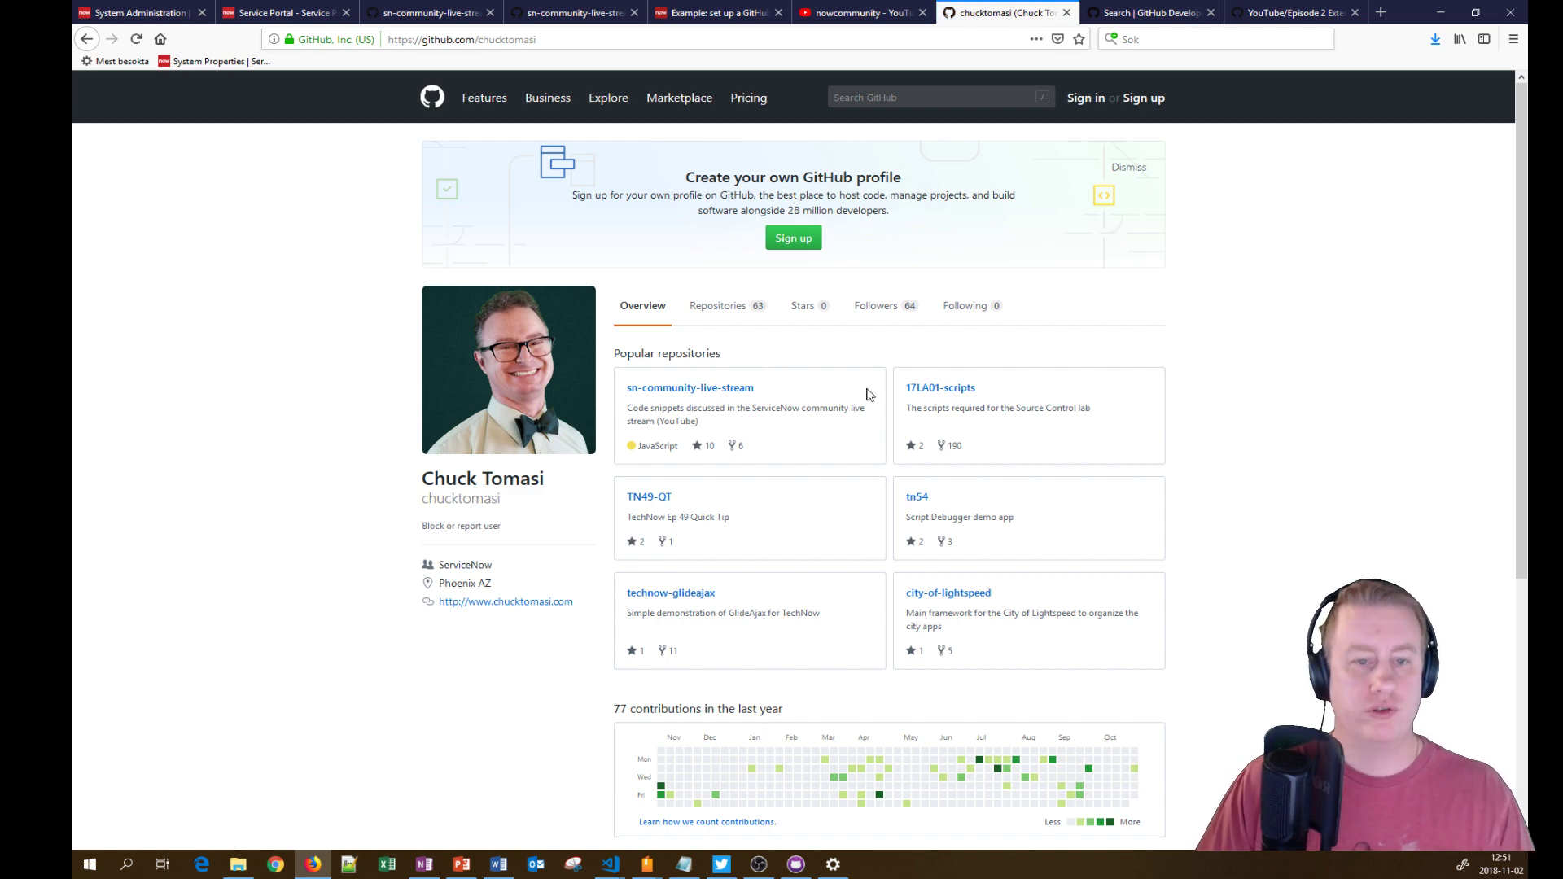
{"action": "left_click_drag", "start_coordinate": [754, 388], "coordinate": [625, 389]}
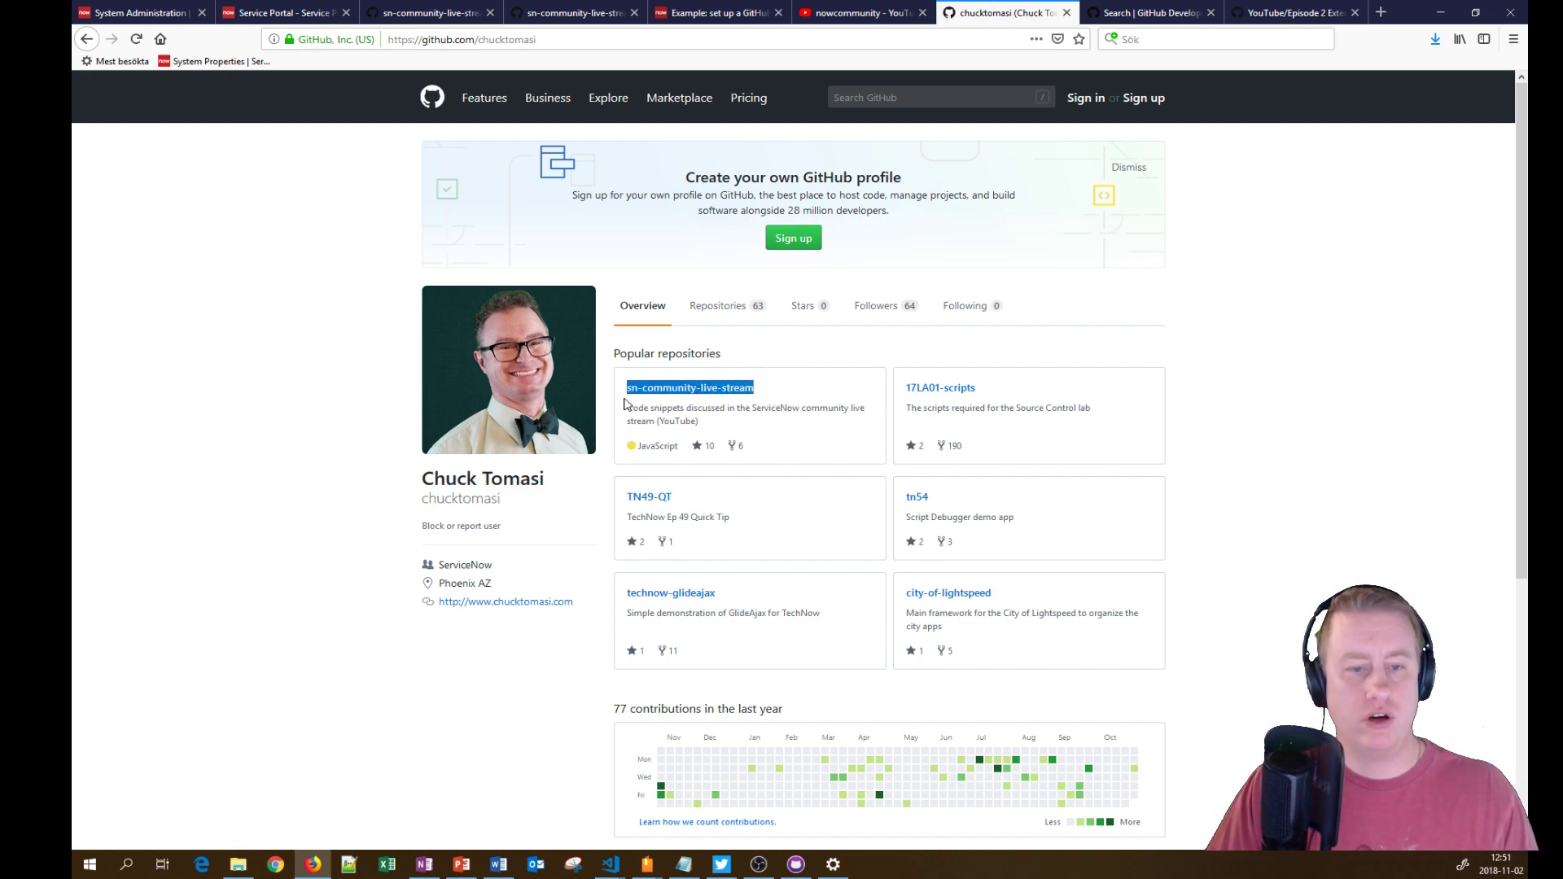
{"action": "left_click", "coordinate": [720, 394]}
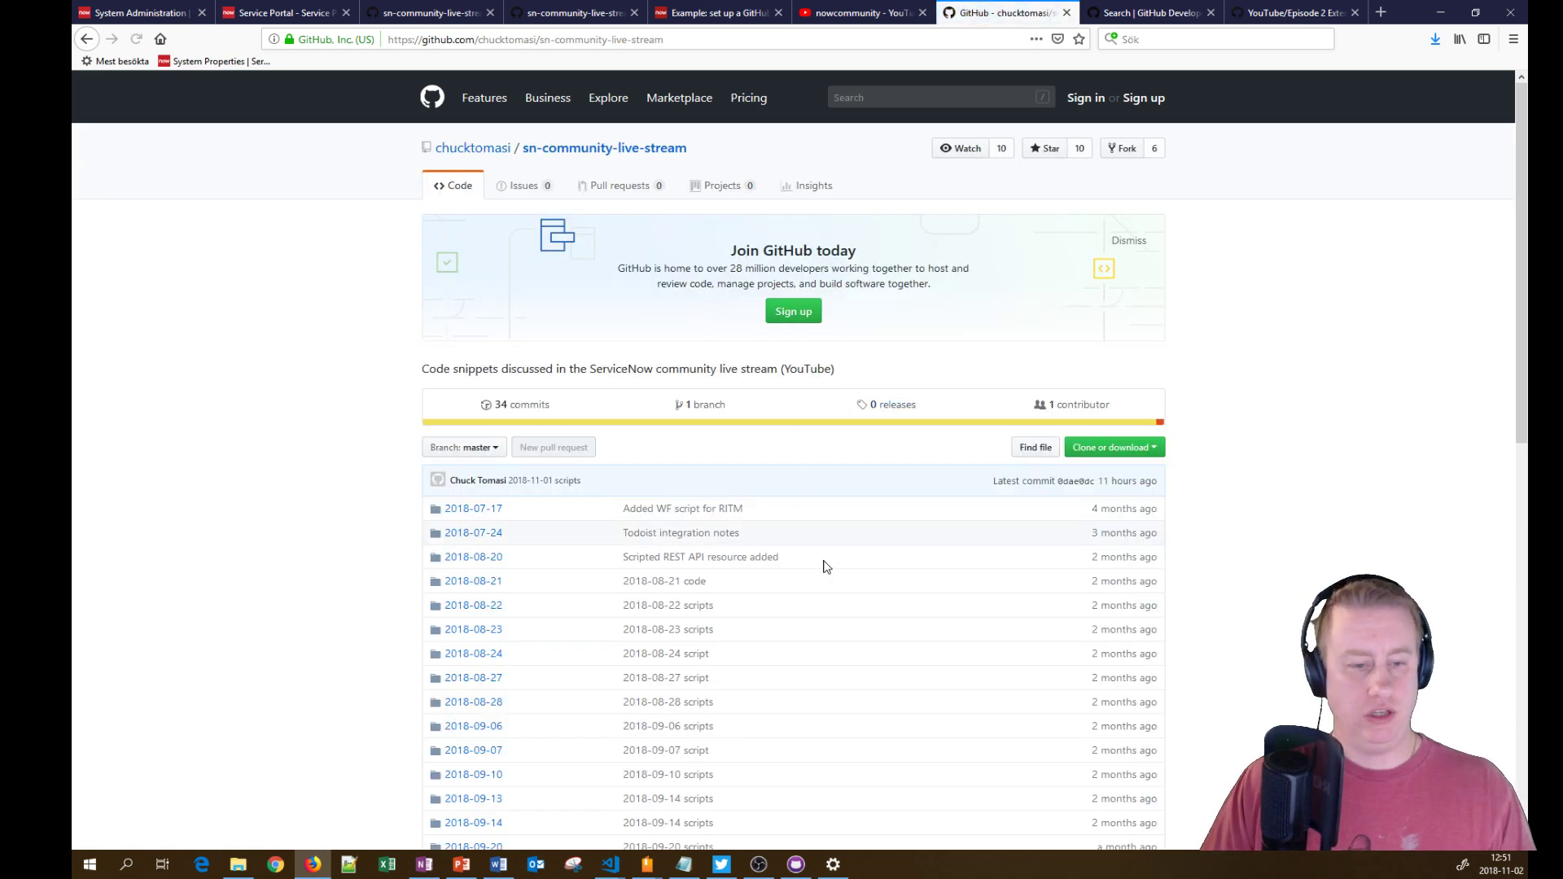
Step: View 2018-10-02/Timer-Values.js, then return to the repository root listing
{"action": "scroll", "coordinate": [838, 570], "scroll_direction": "down", "scroll_amount": 5}
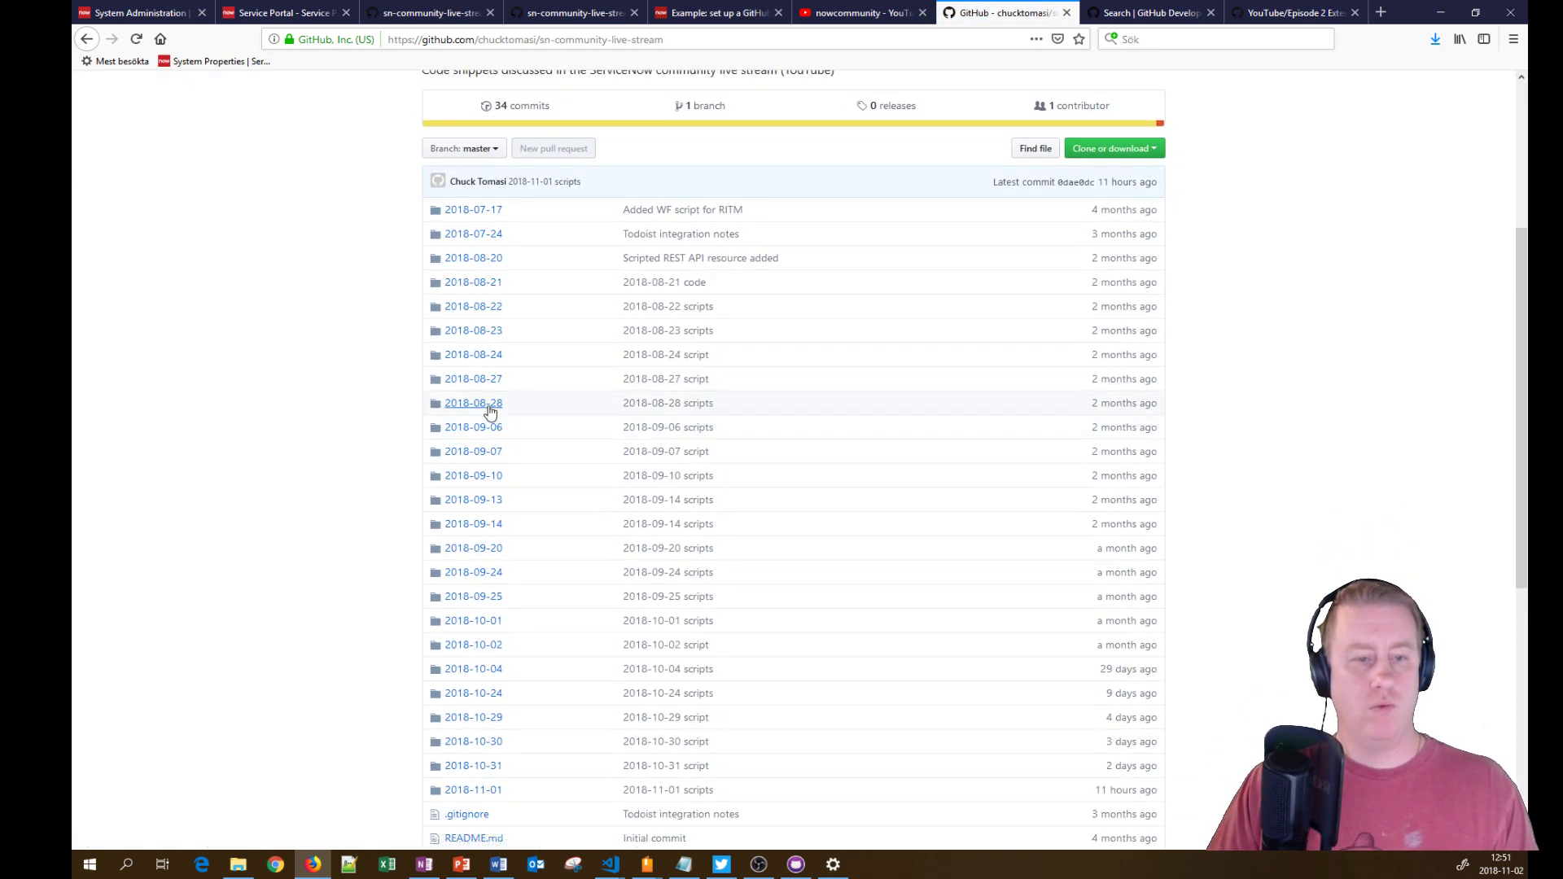
{"action": "scroll", "coordinate": [669, 445], "scroll_direction": "down", "scroll_amount": 2}
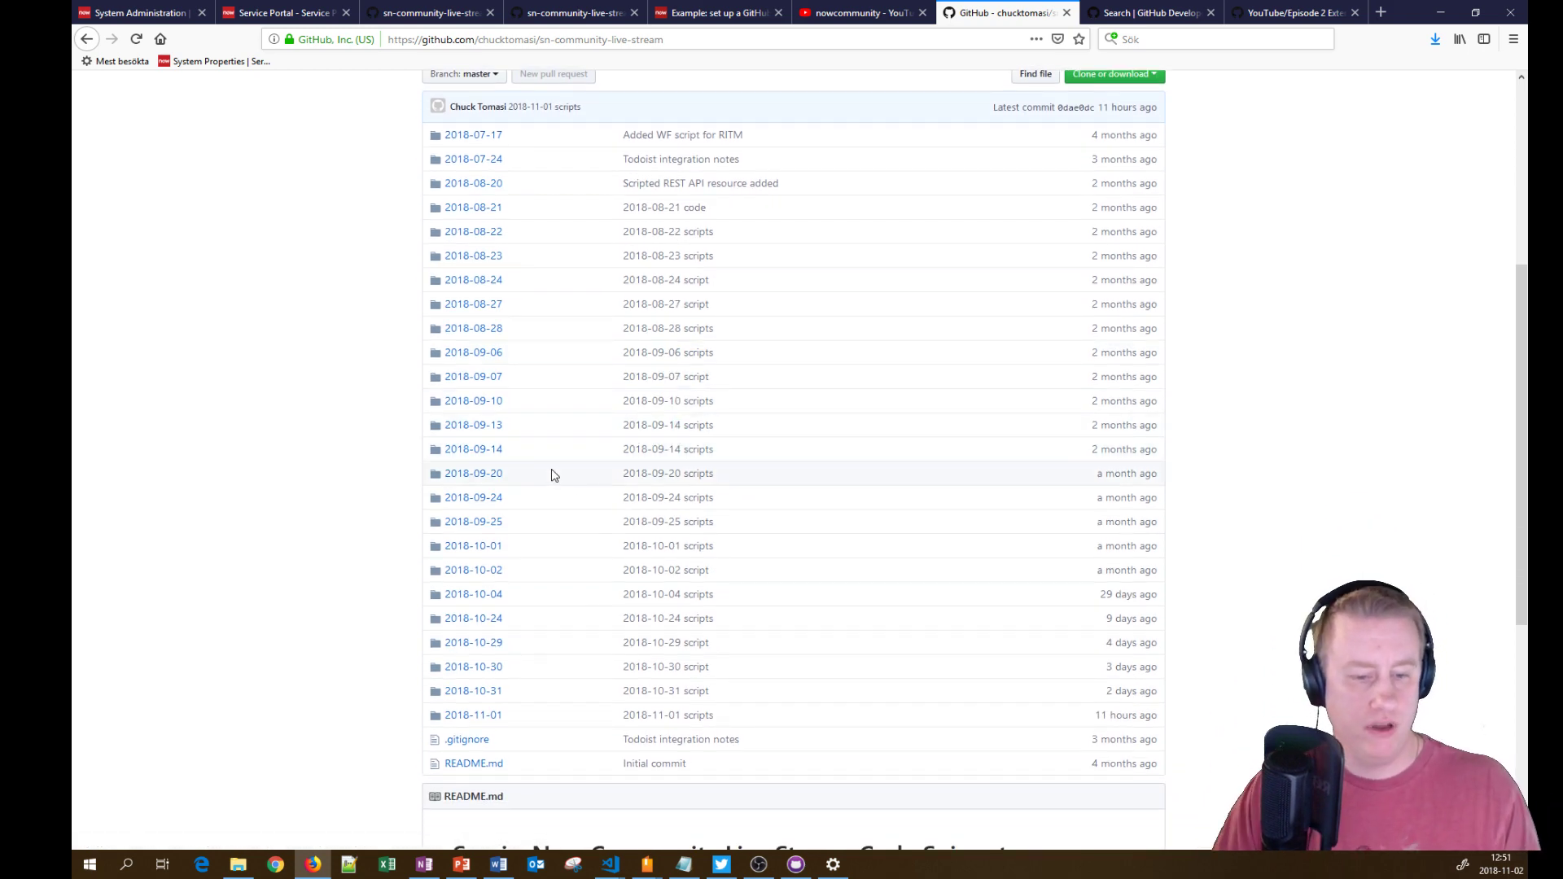
{"action": "scroll", "coordinate": [574, 468], "scroll_direction": "down", "scroll_amount": 2}
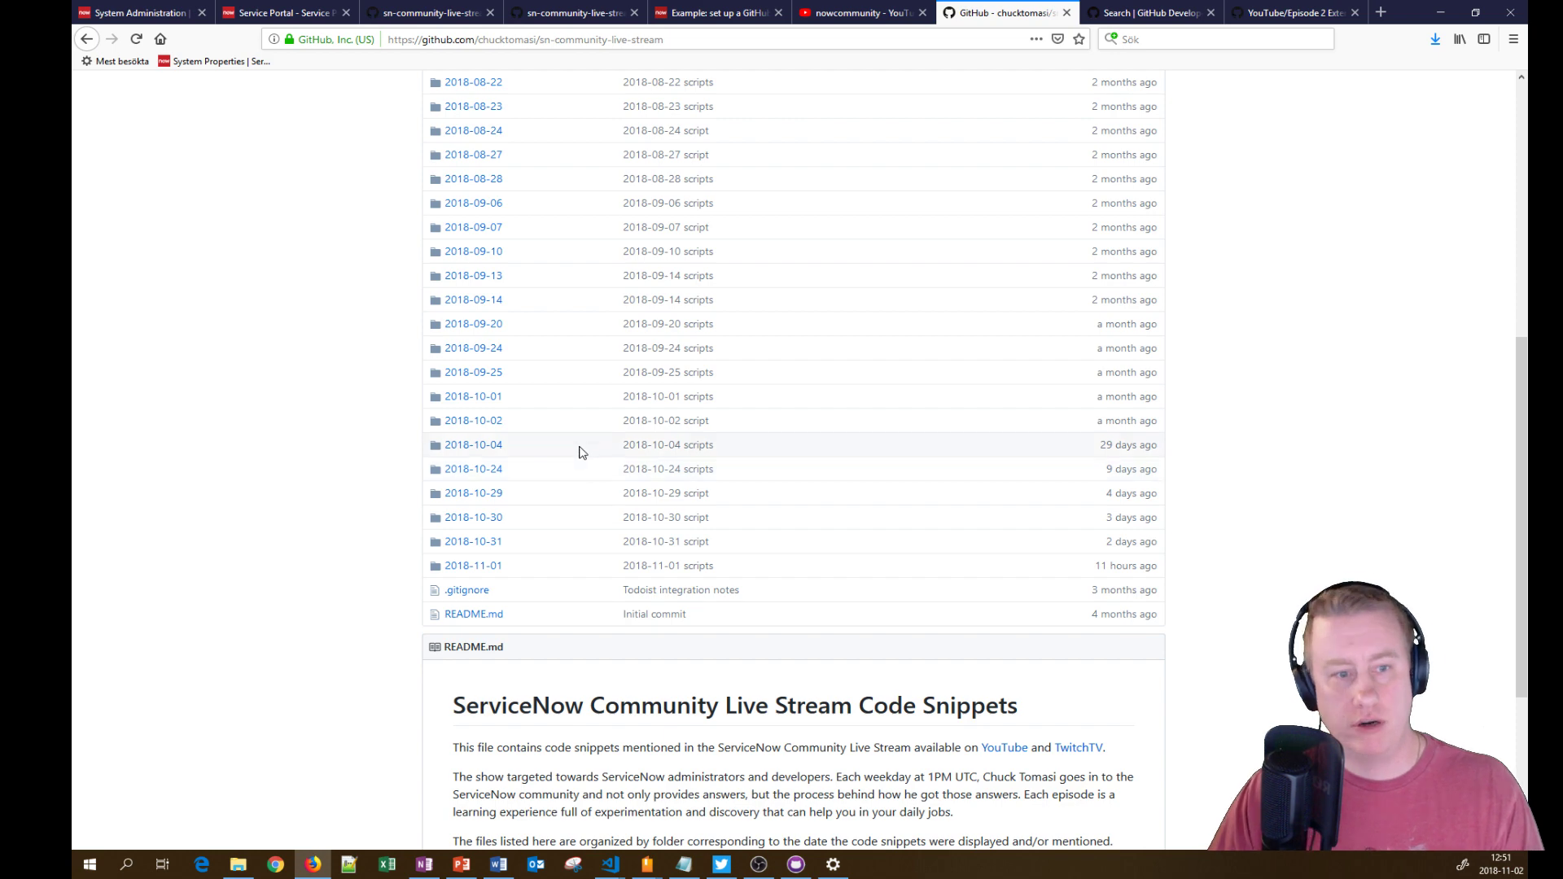
{"action": "left_click", "coordinate": [487, 429]}
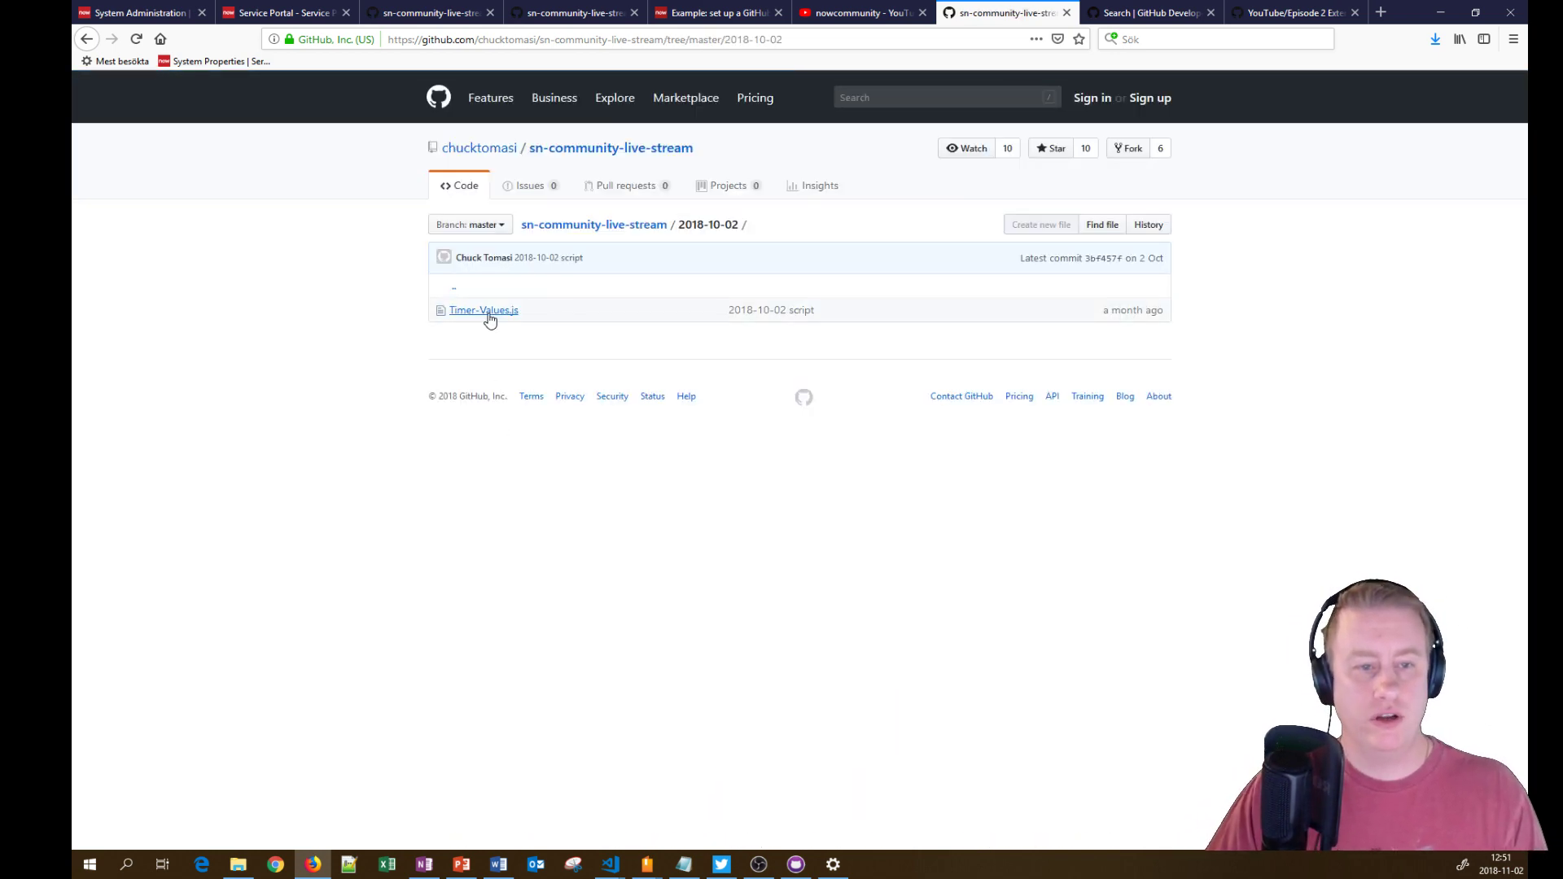
{"action": "left_click", "coordinate": [487, 313]}
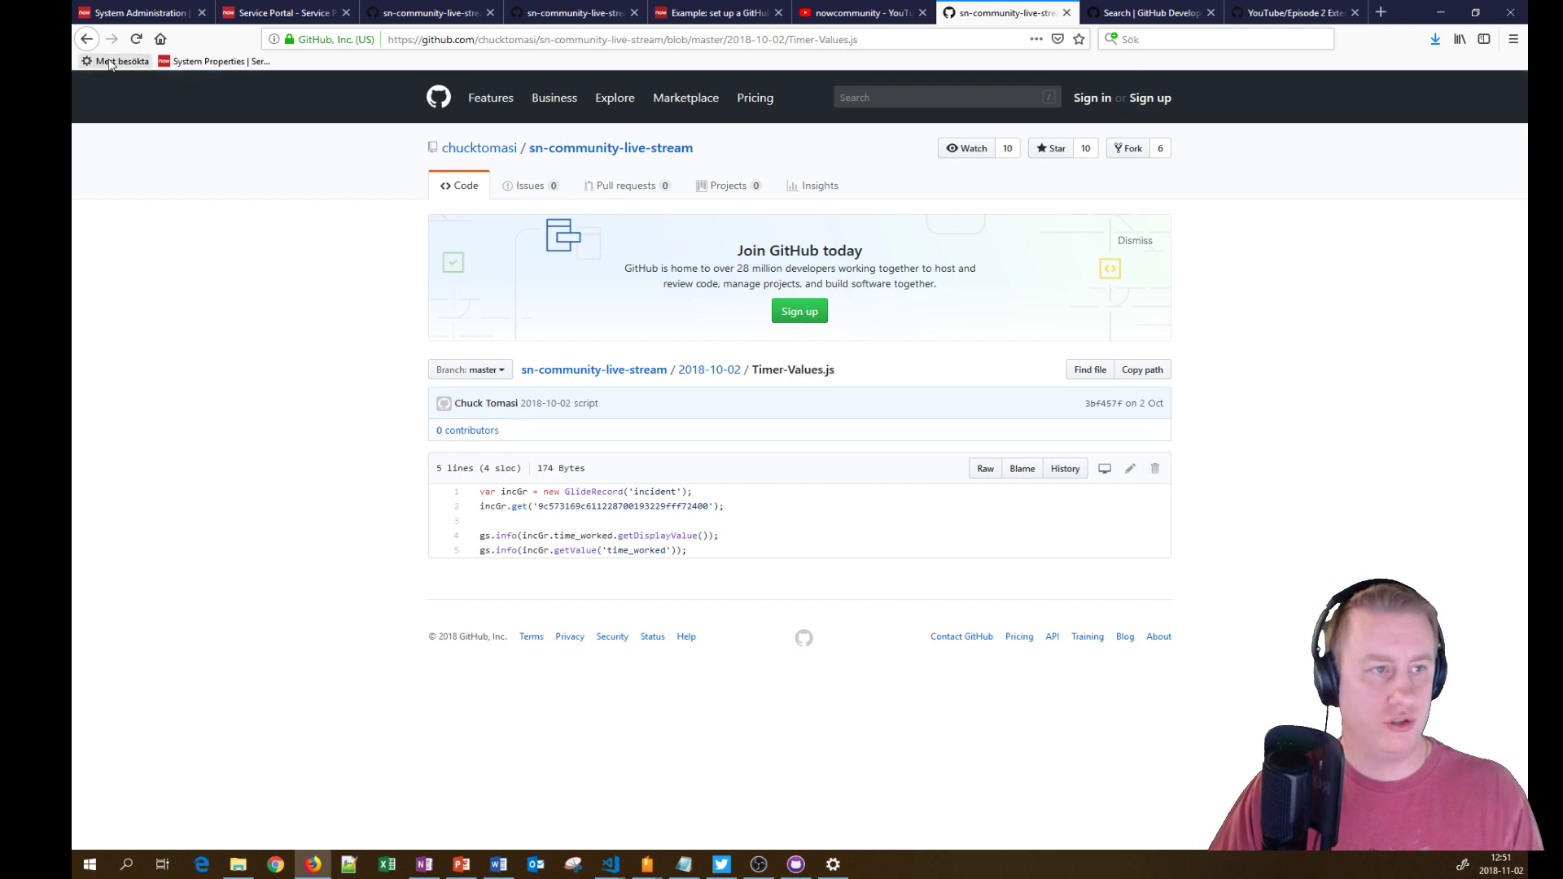
{"action": "left_click", "coordinate": [85, 41]}
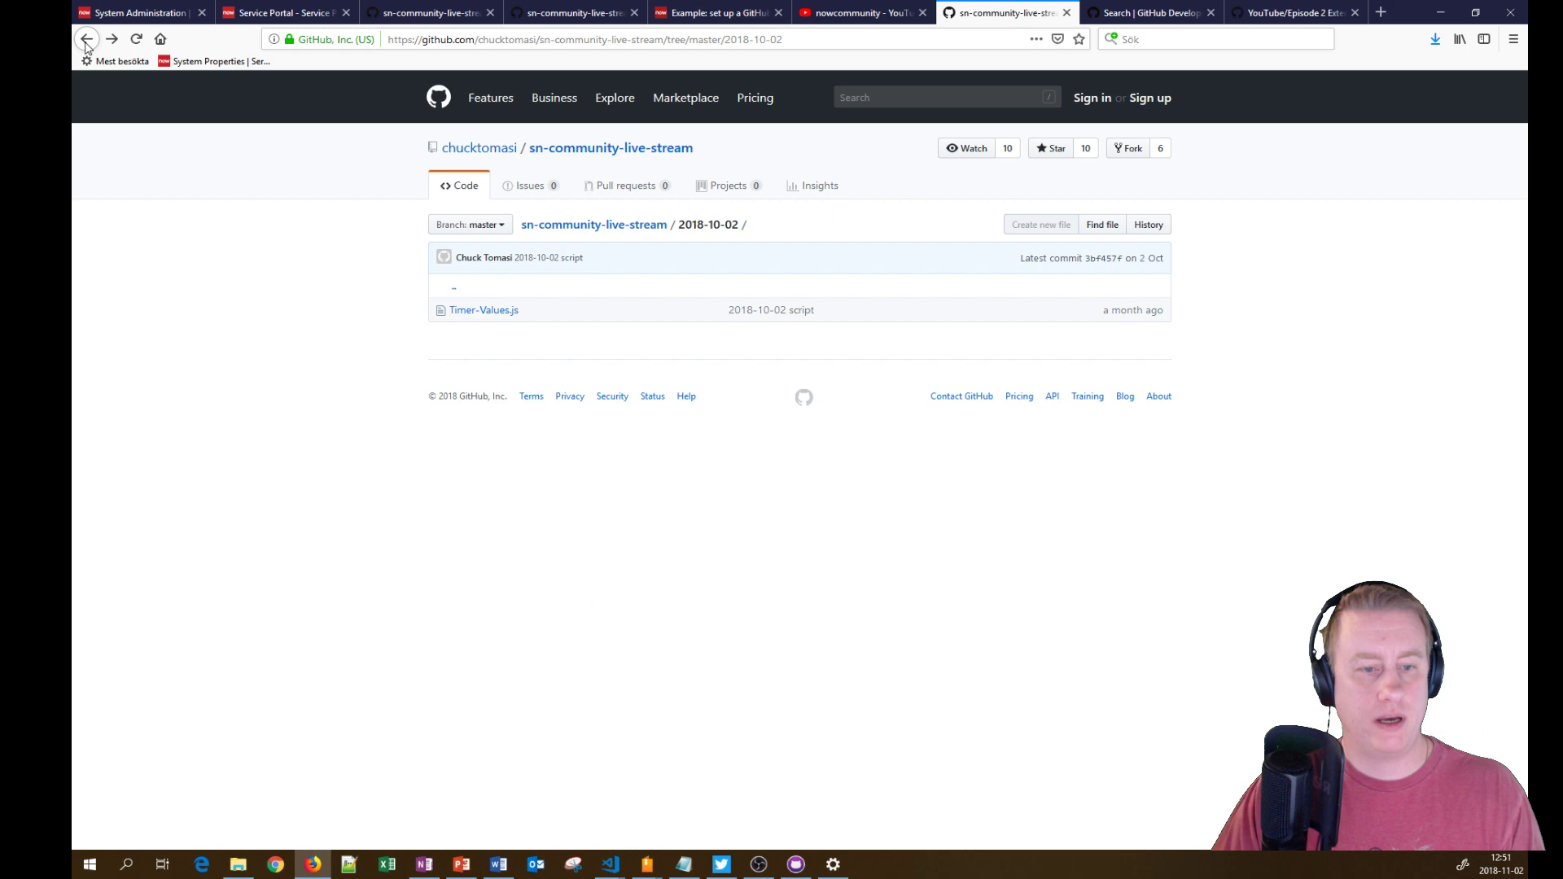
{"action": "left_click", "coordinate": [87, 39]}
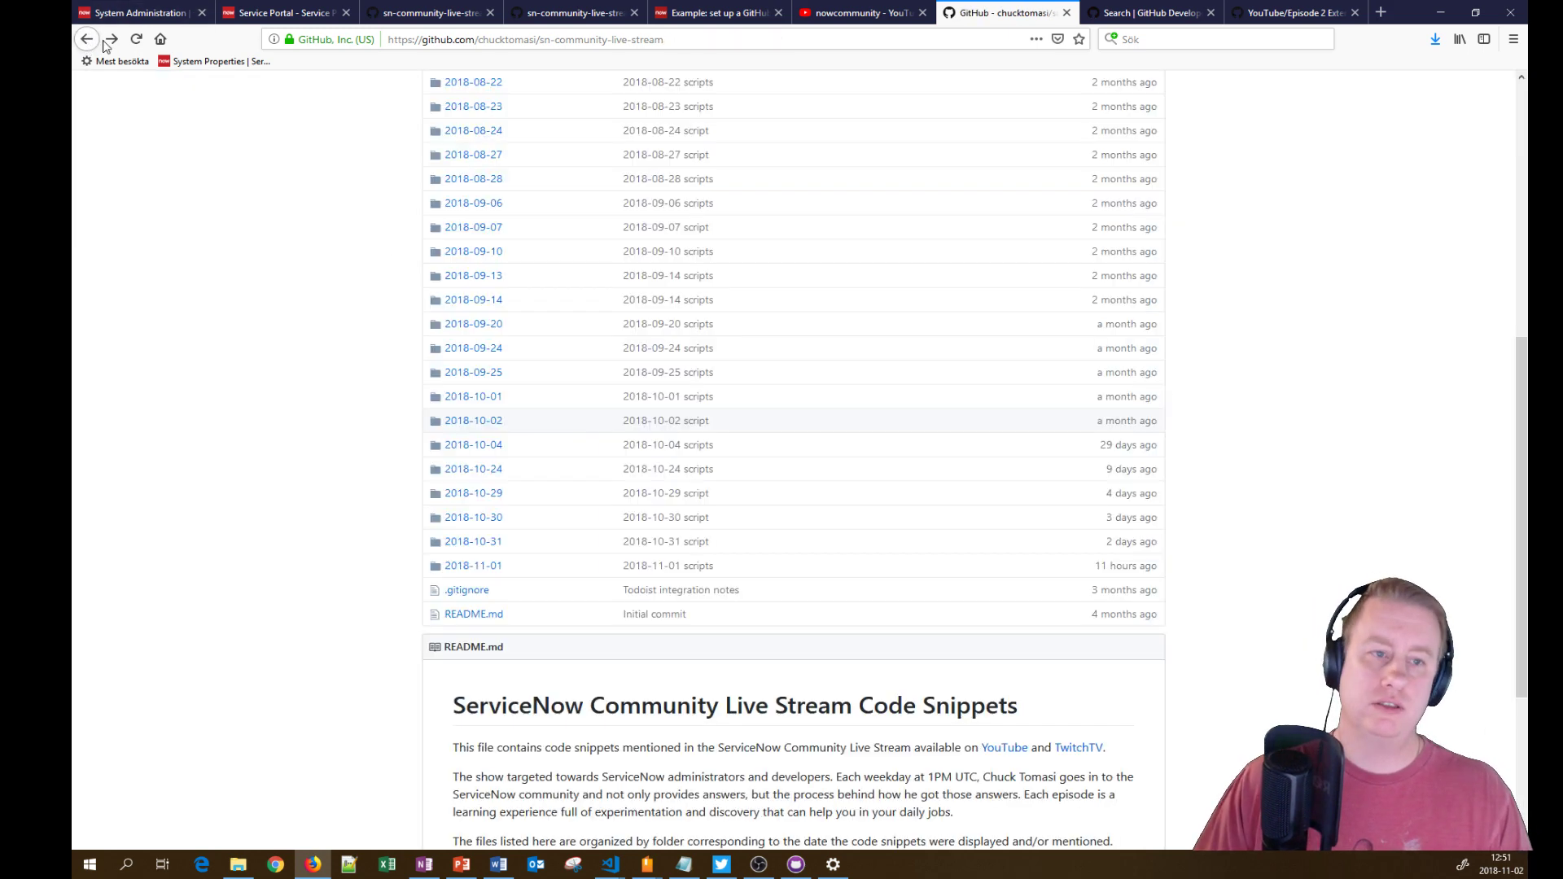
{"action": "scroll", "coordinate": [570, 407], "scroll_direction": "up", "scroll_amount": 10}
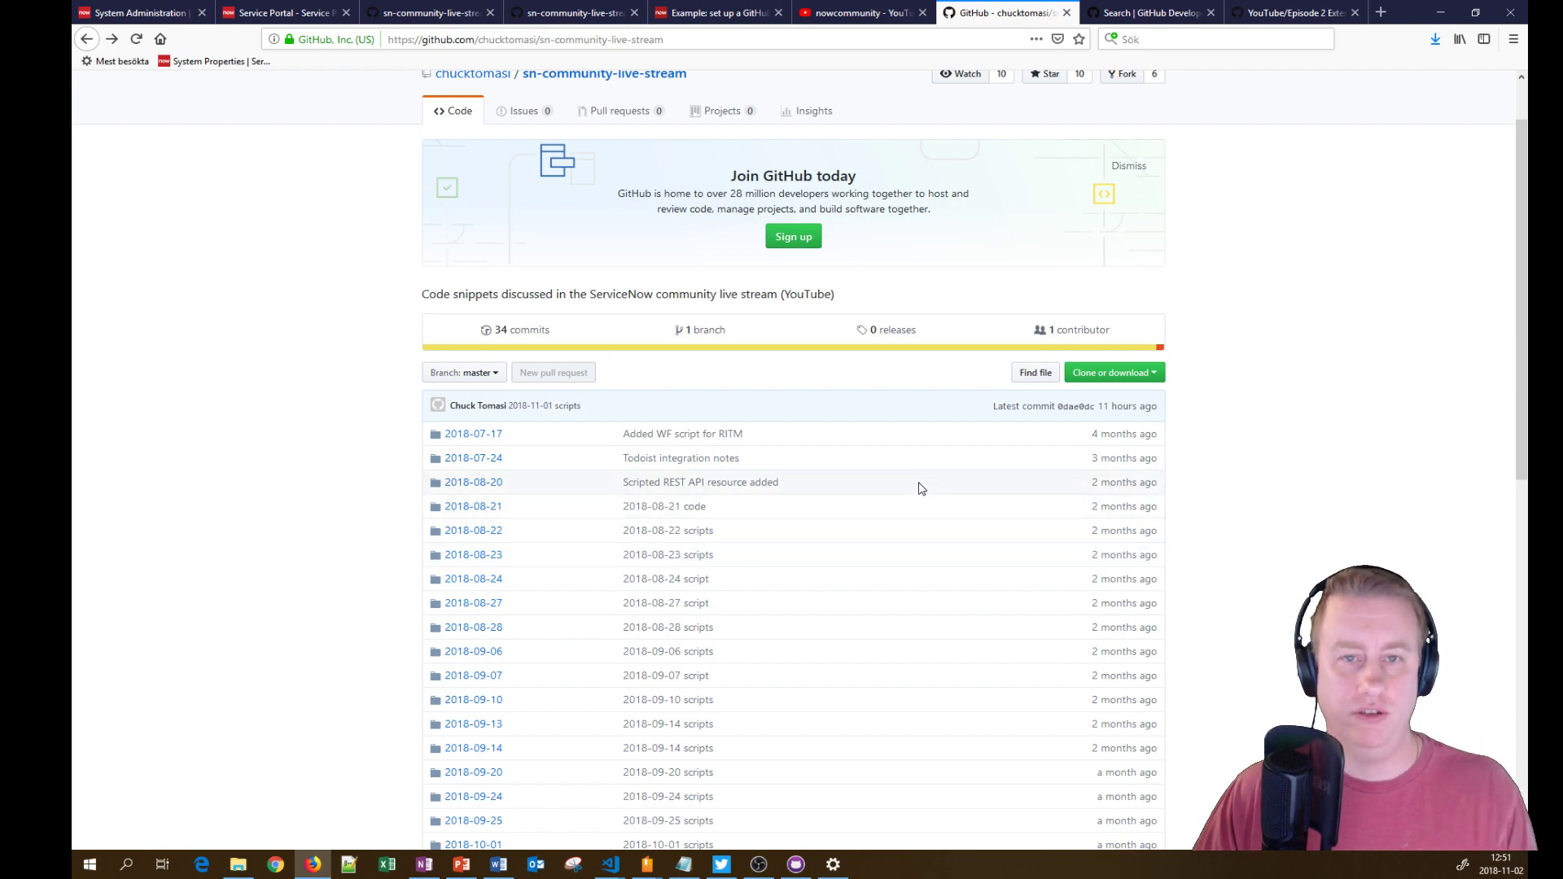
Step: Highlight the GitHub search source title and the opening data fetch script lines in the docs
{"action": "left_click", "coordinate": [702, 13]}
{"action": "scroll", "coordinate": [771, 279], "scroll_direction": "up", "scroll_amount": 8}
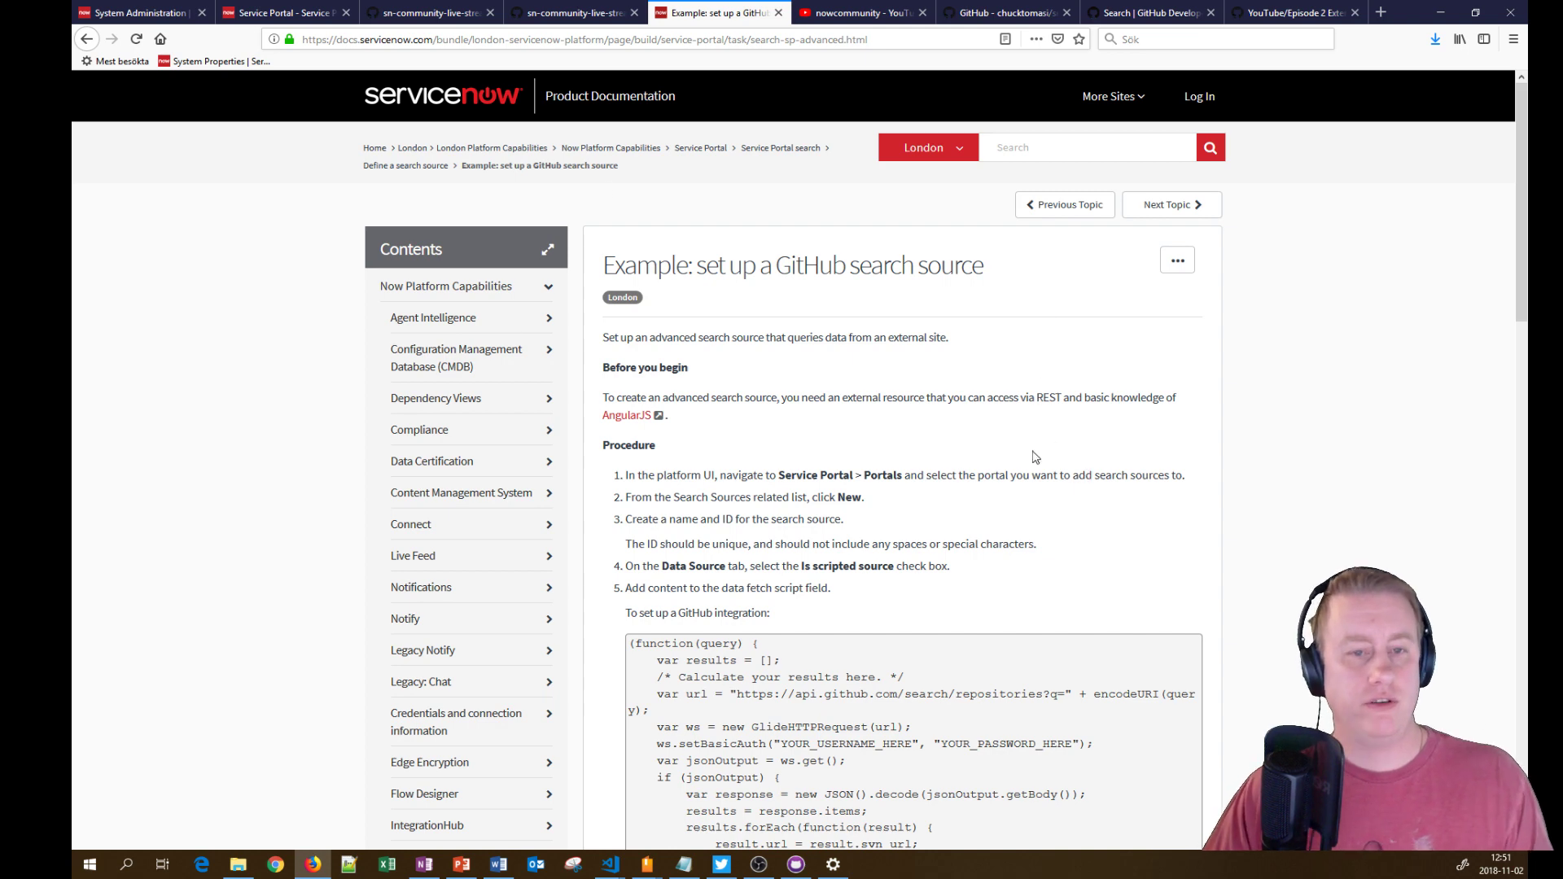
{"action": "left_click_drag", "start_coordinate": [755, 266], "coordinate": [984, 267]}
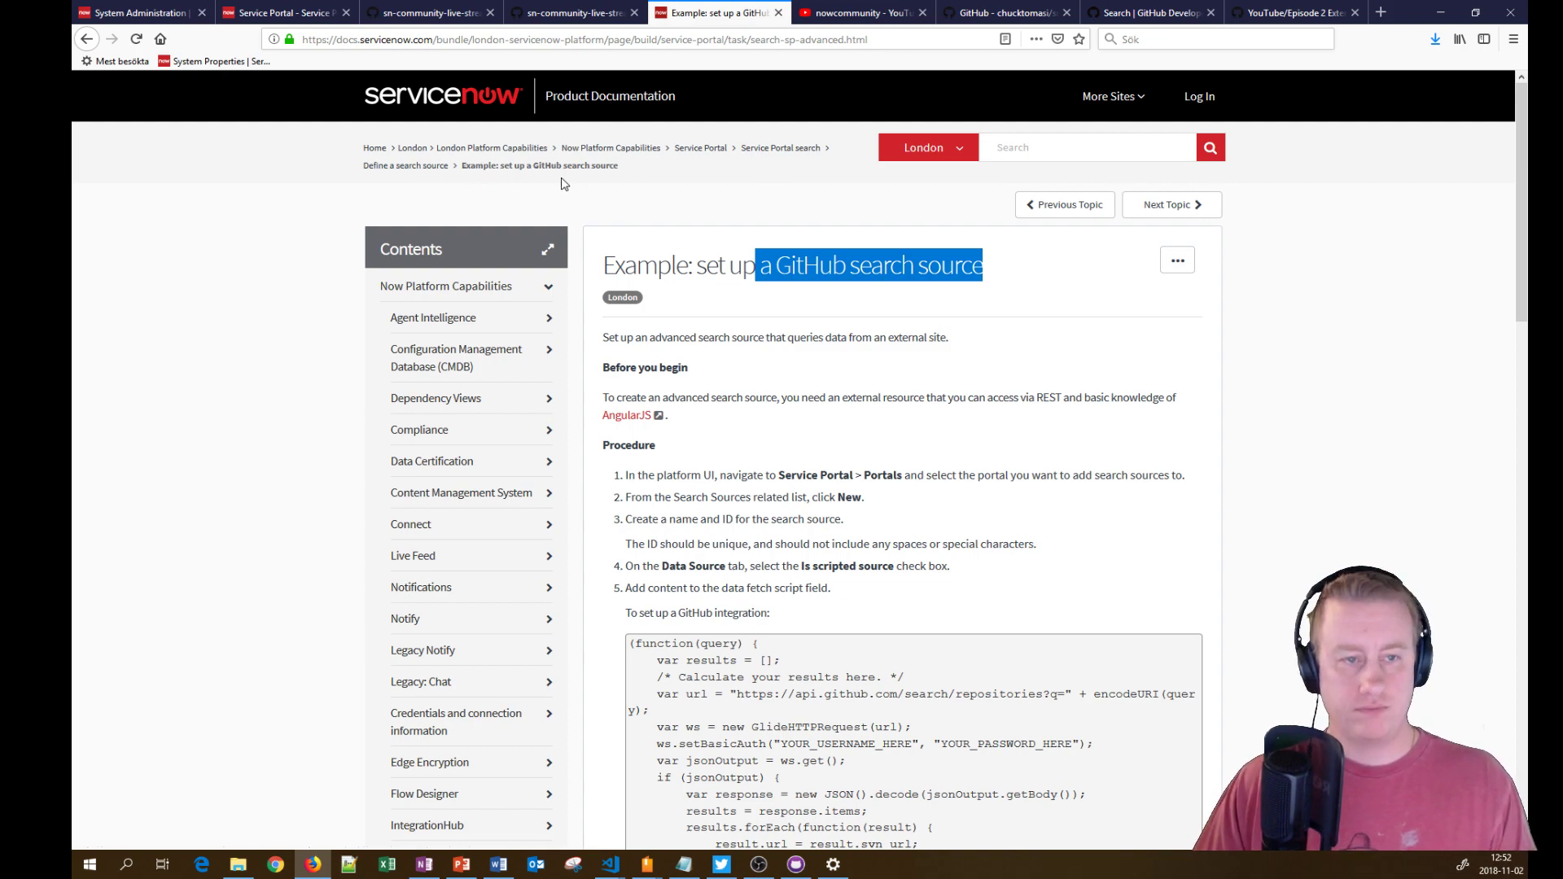
{"action": "scroll", "coordinate": [951, 312], "scroll_direction": "down", "scroll_amount": 5}
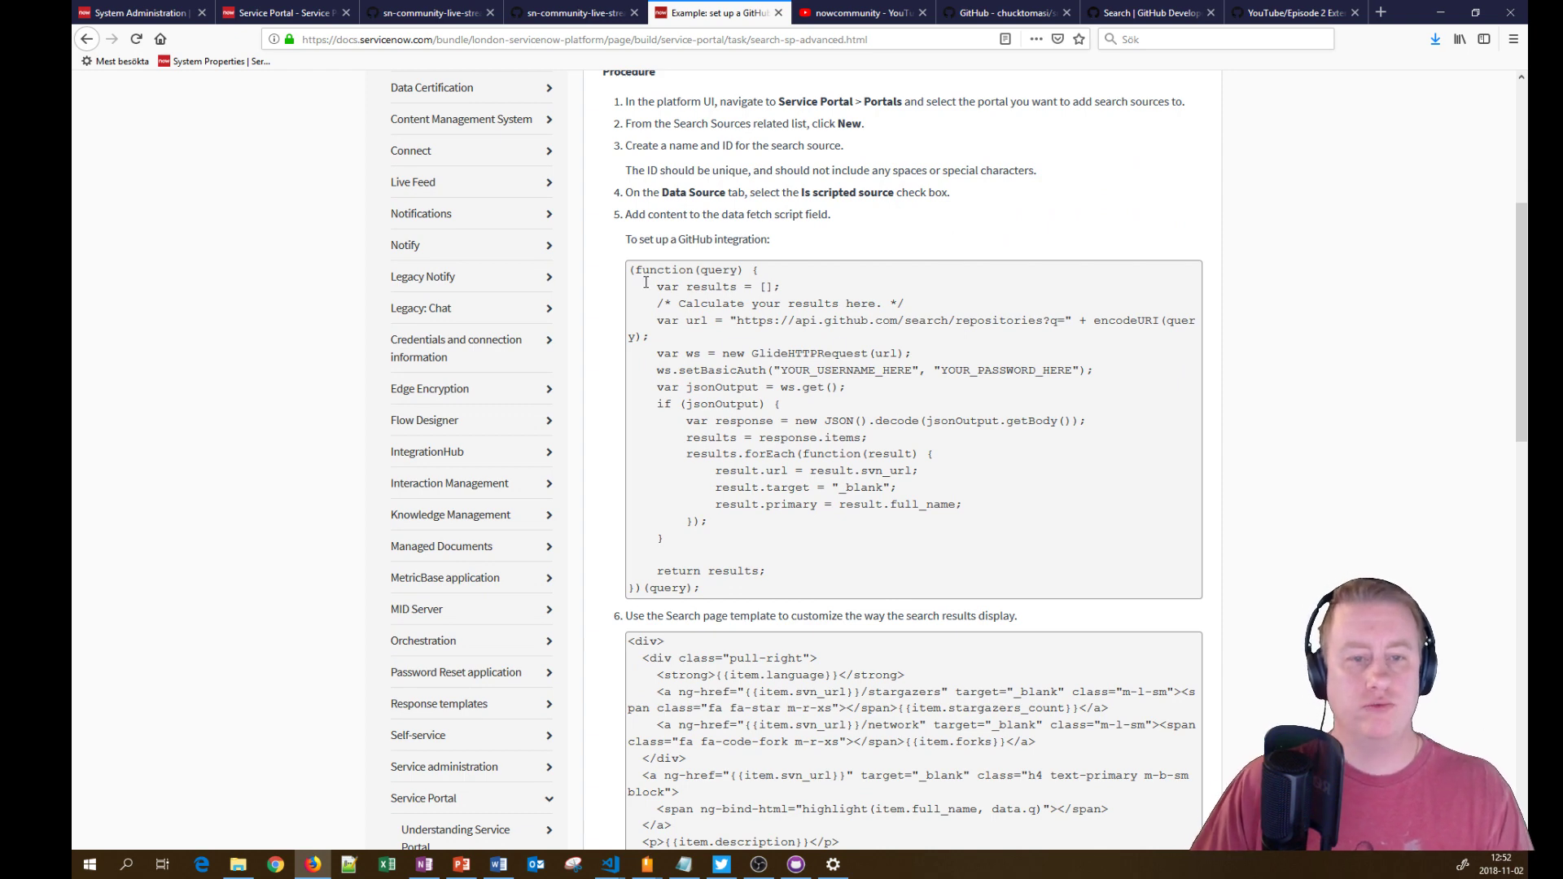
{"action": "left_click_drag", "start_coordinate": [642, 286], "coordinate": [716, 470]}
{"action": "scroll", "coordinate": [803, 663], "scroll_direction": "down", "scroll_amount": 2}
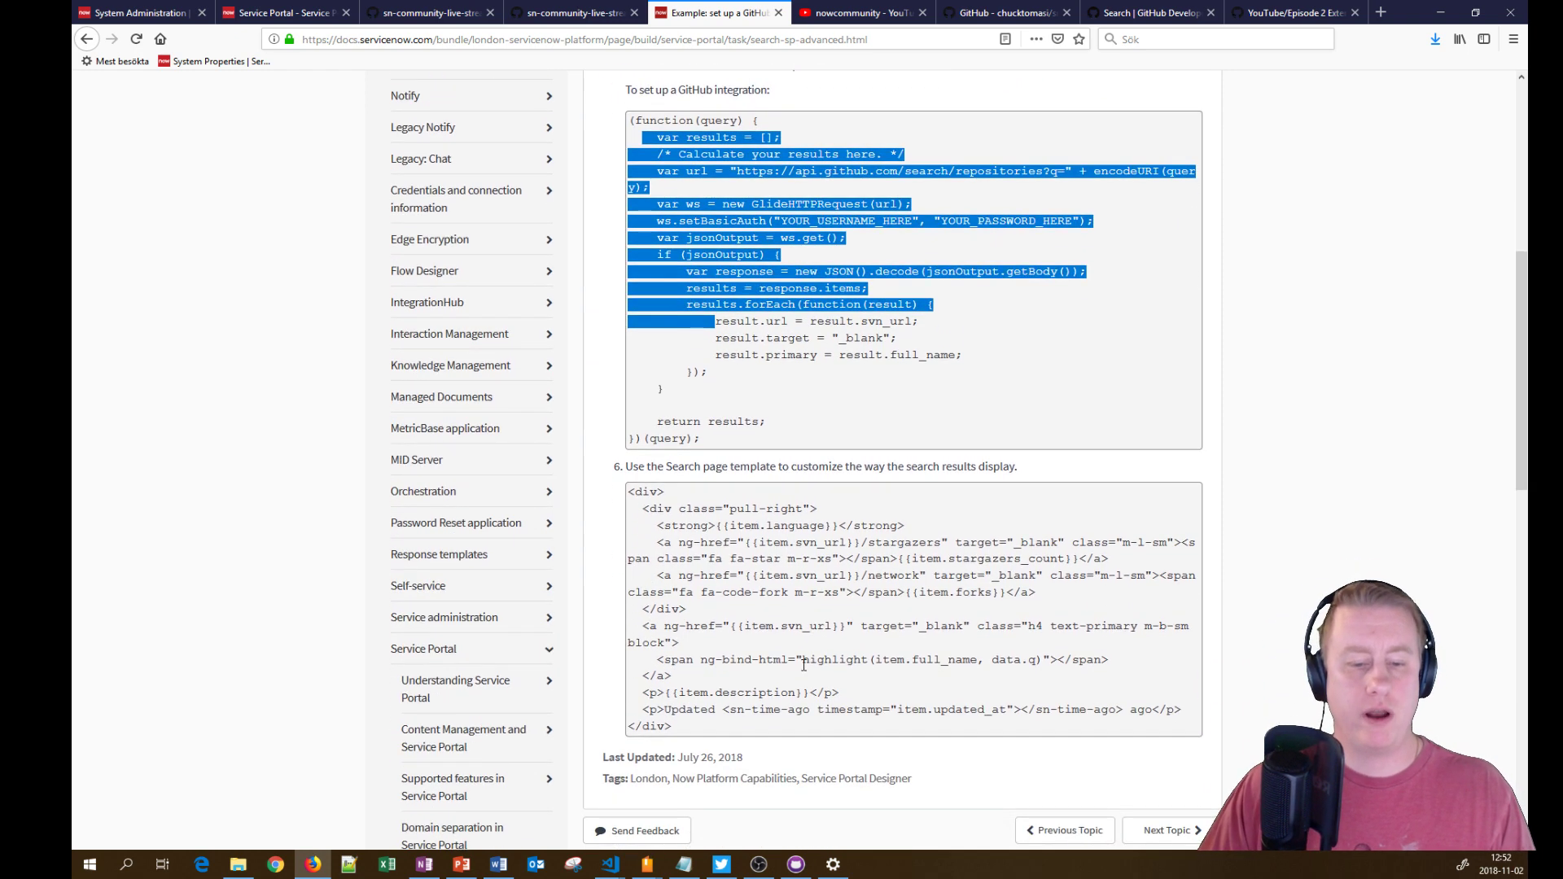
{"action": "scroll", "coordinate": [804, 663], "scroll_direction": "up", "scroll_amount": 3}
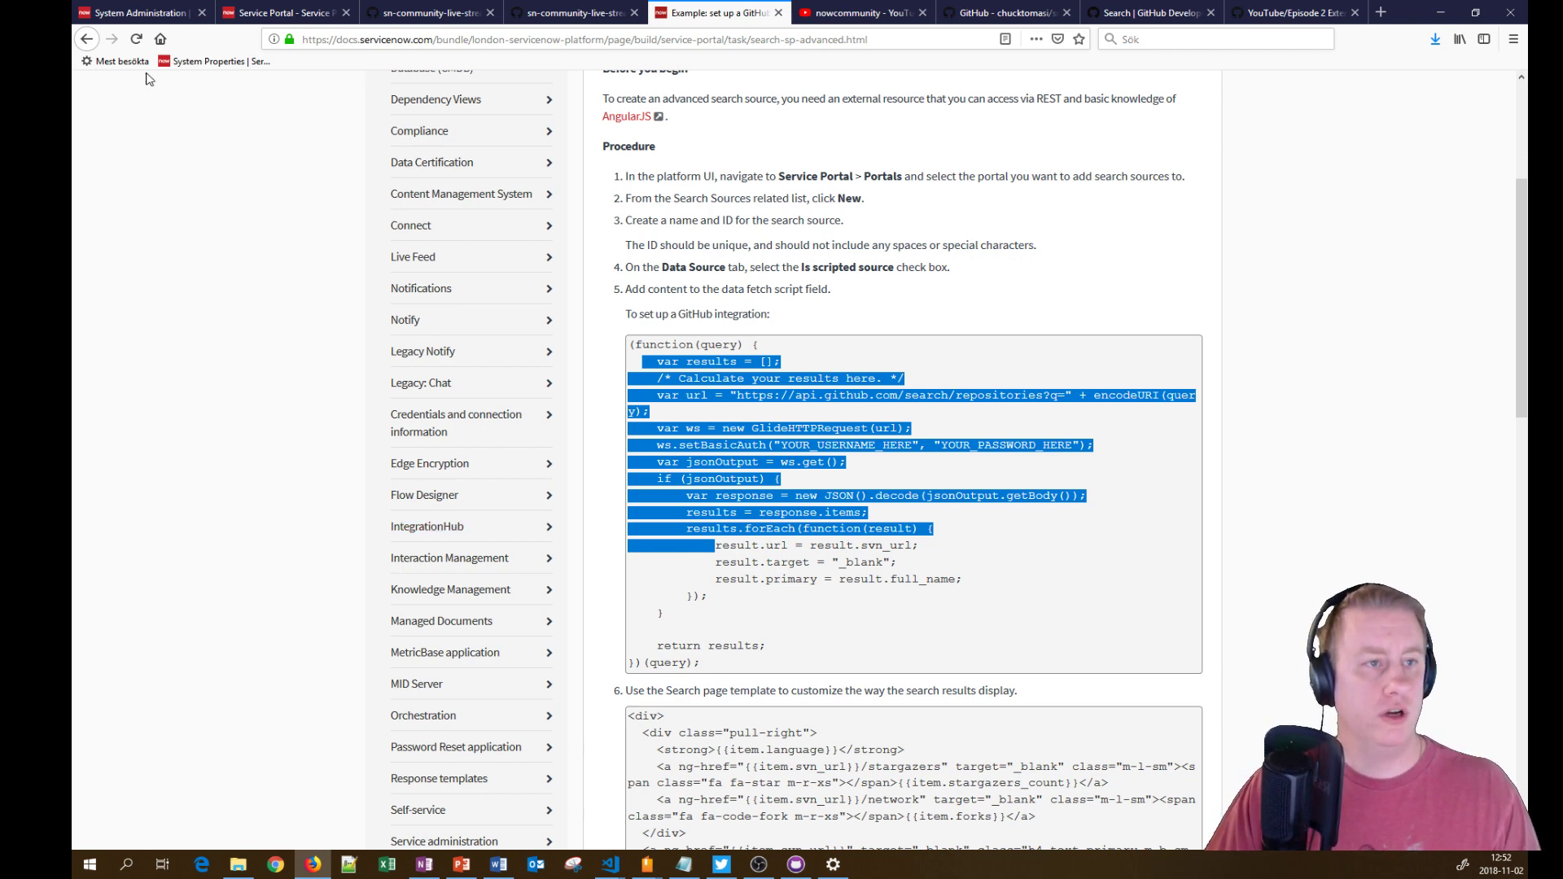
Step: Filter the navigator for 'portal' and open the portal's Search Chuck search source
{"action": "left_click", "coordinate": [114, 12]}
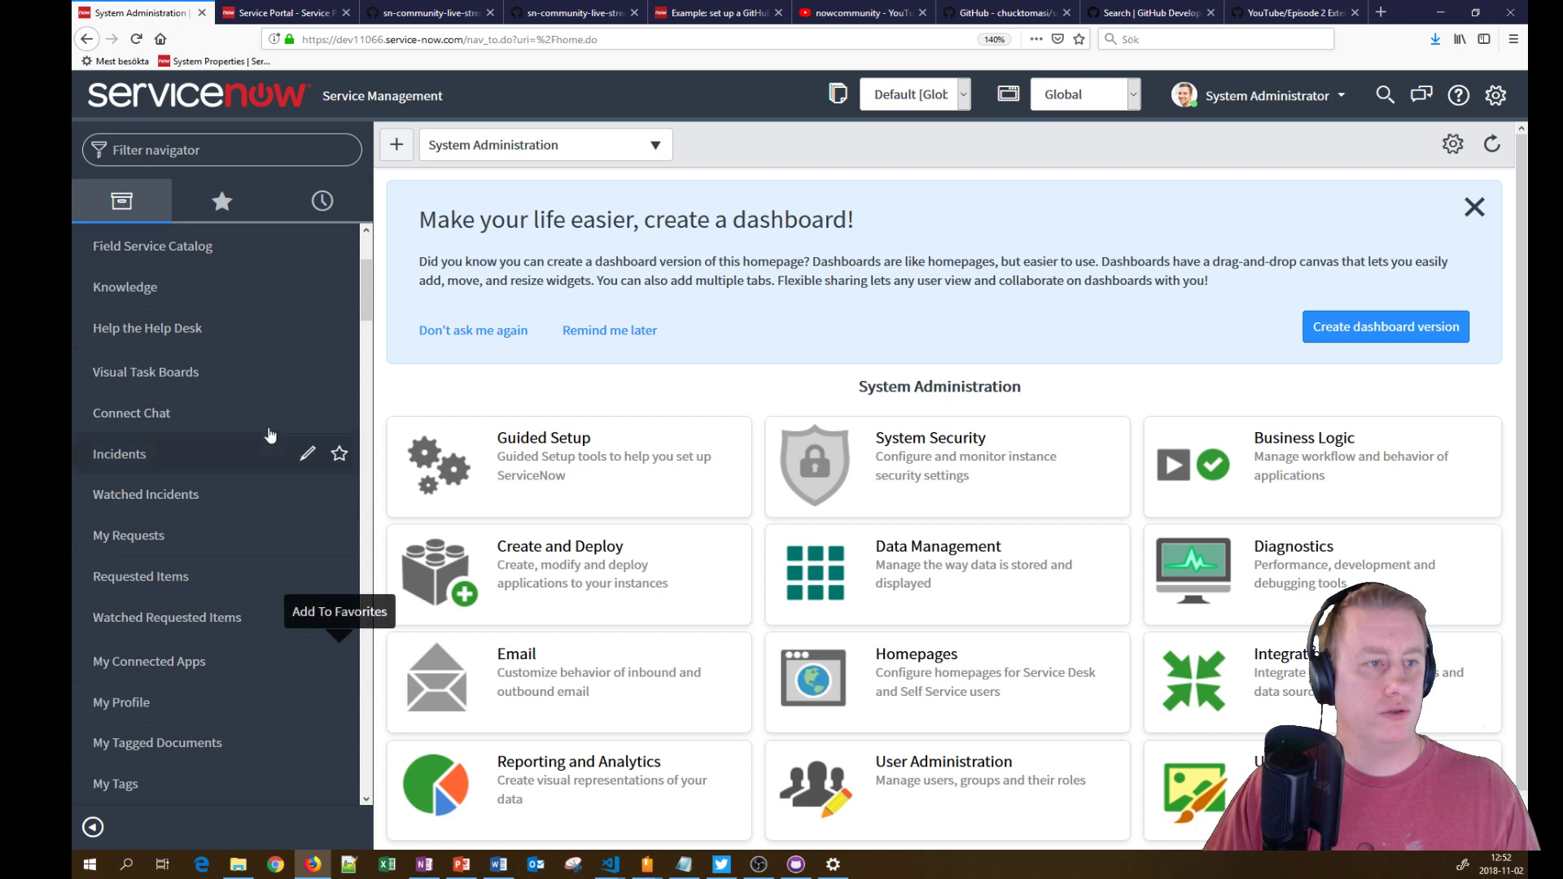
{"action": "left_click", "coordinate": [255, 141]}
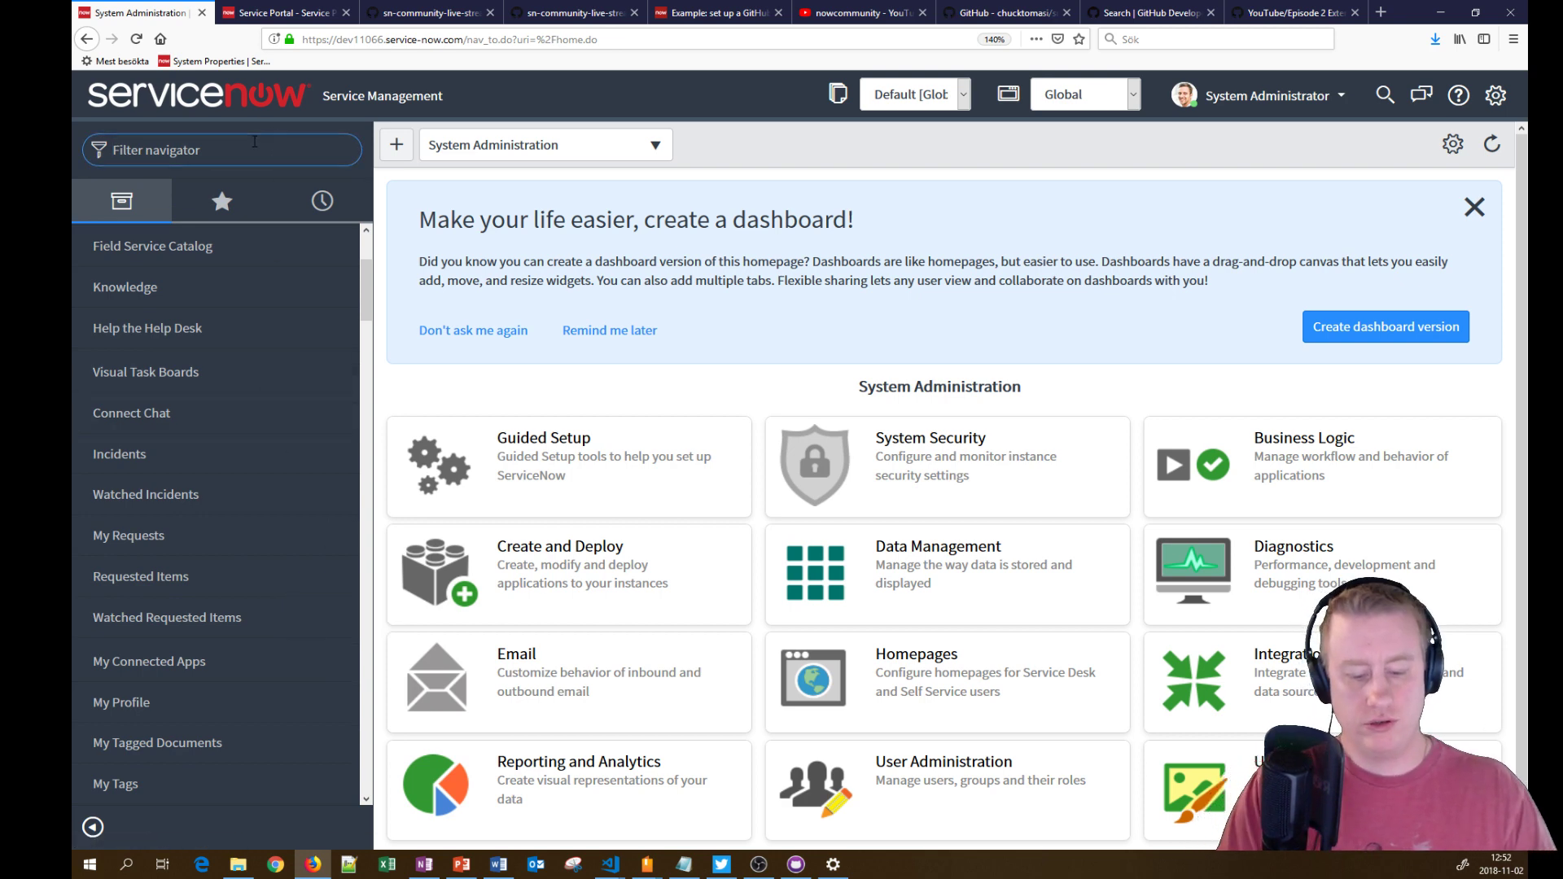
{"action": "type", "text": "portal"}
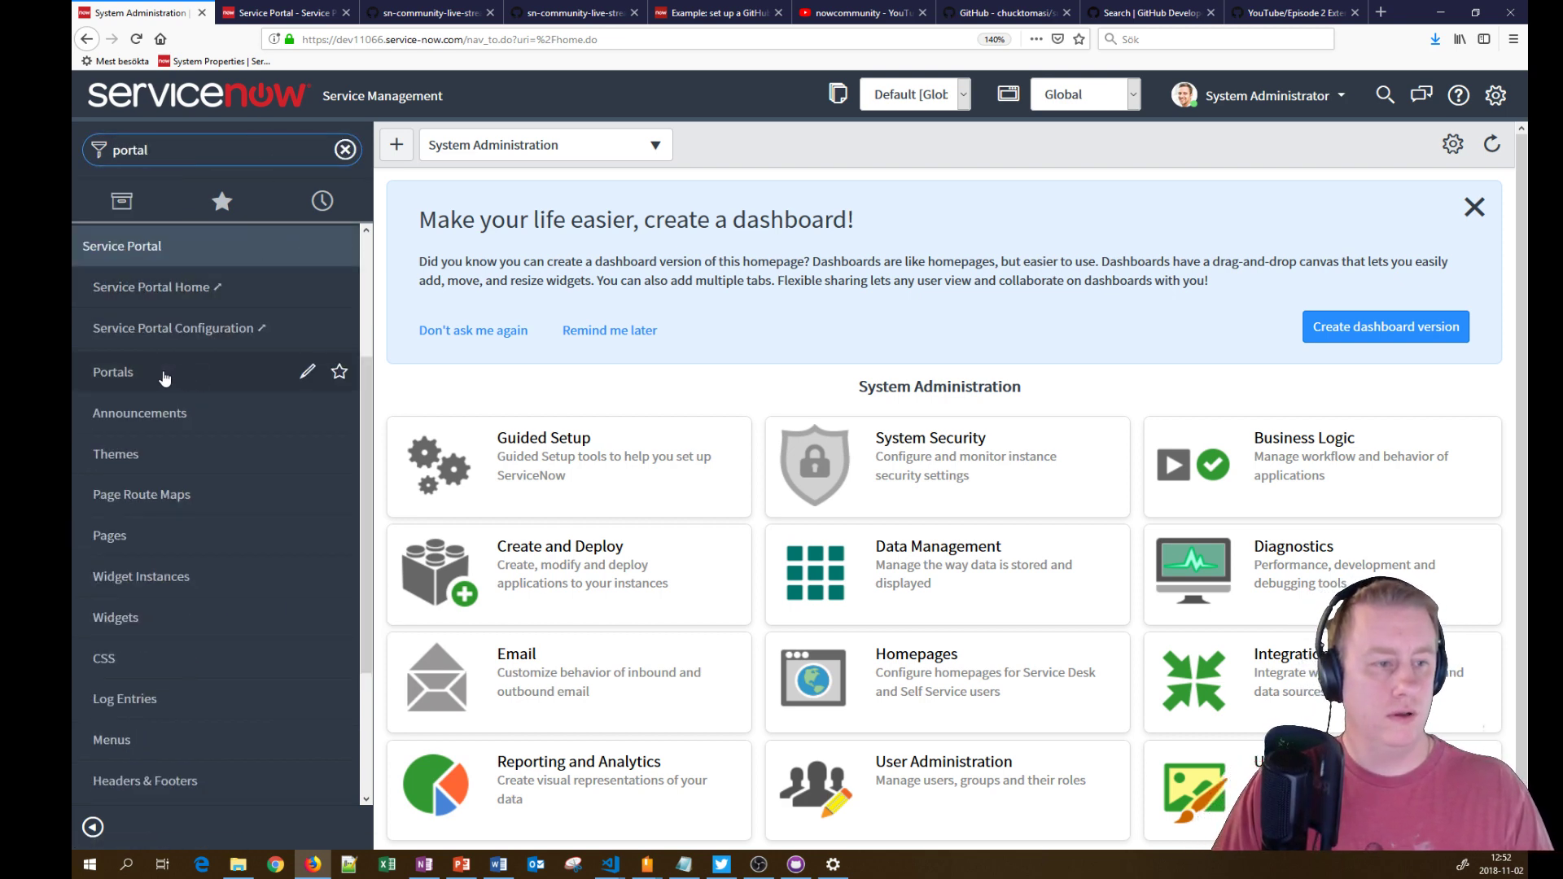
{"action": "left_click", "coordinate": [160, 374]}
{"action": "left_click", "coordinate": [559, 528]}
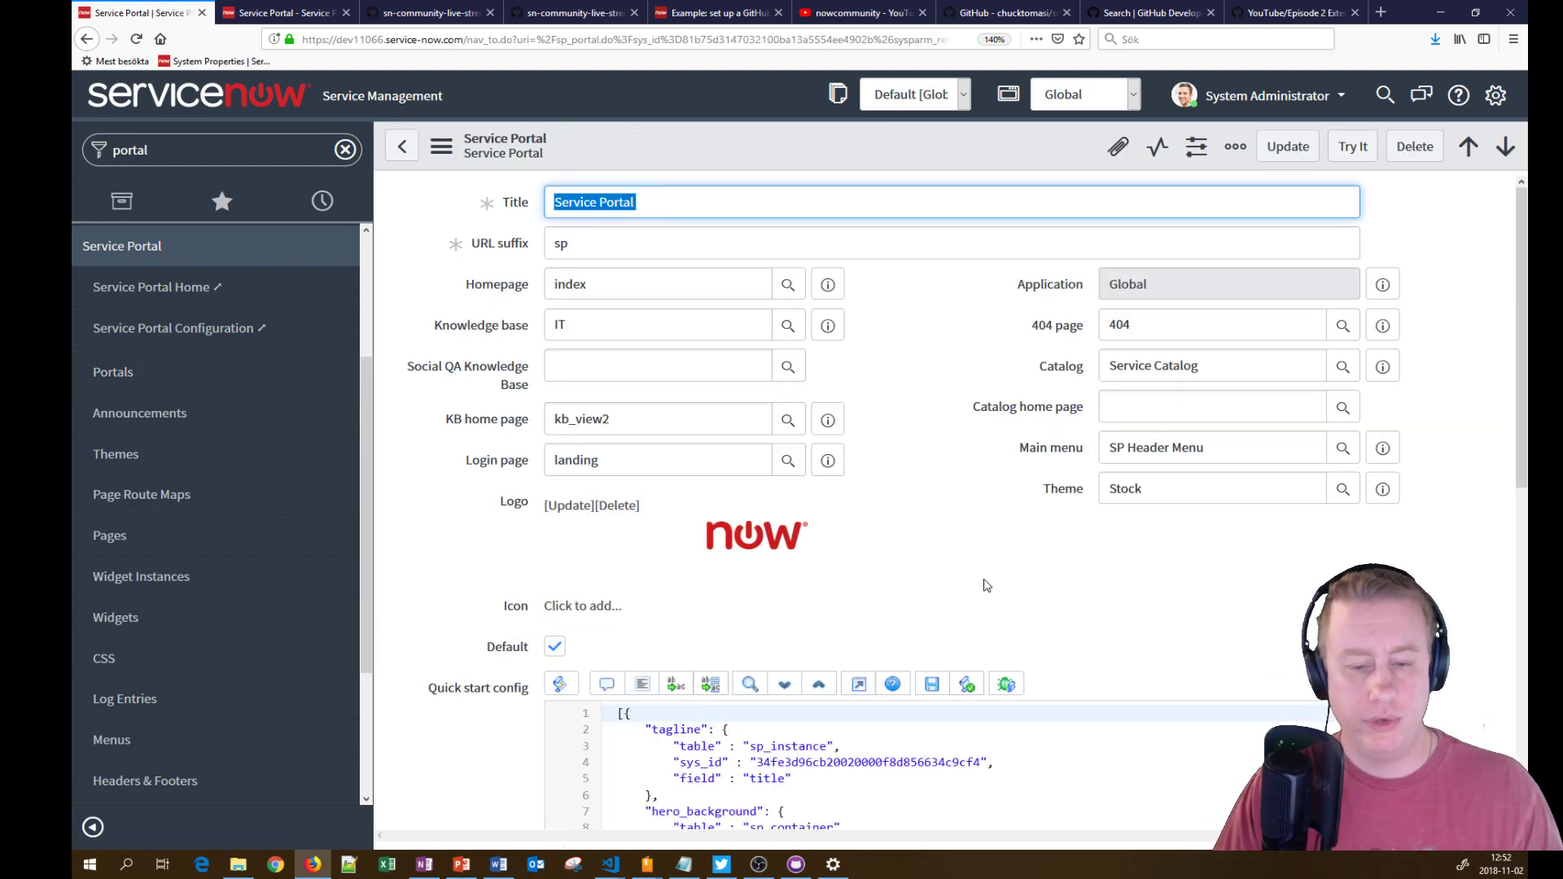
{"action": "scroll", "coordinate": [889, 586], "scroll_direction": "down", "scroll_amount": 10}
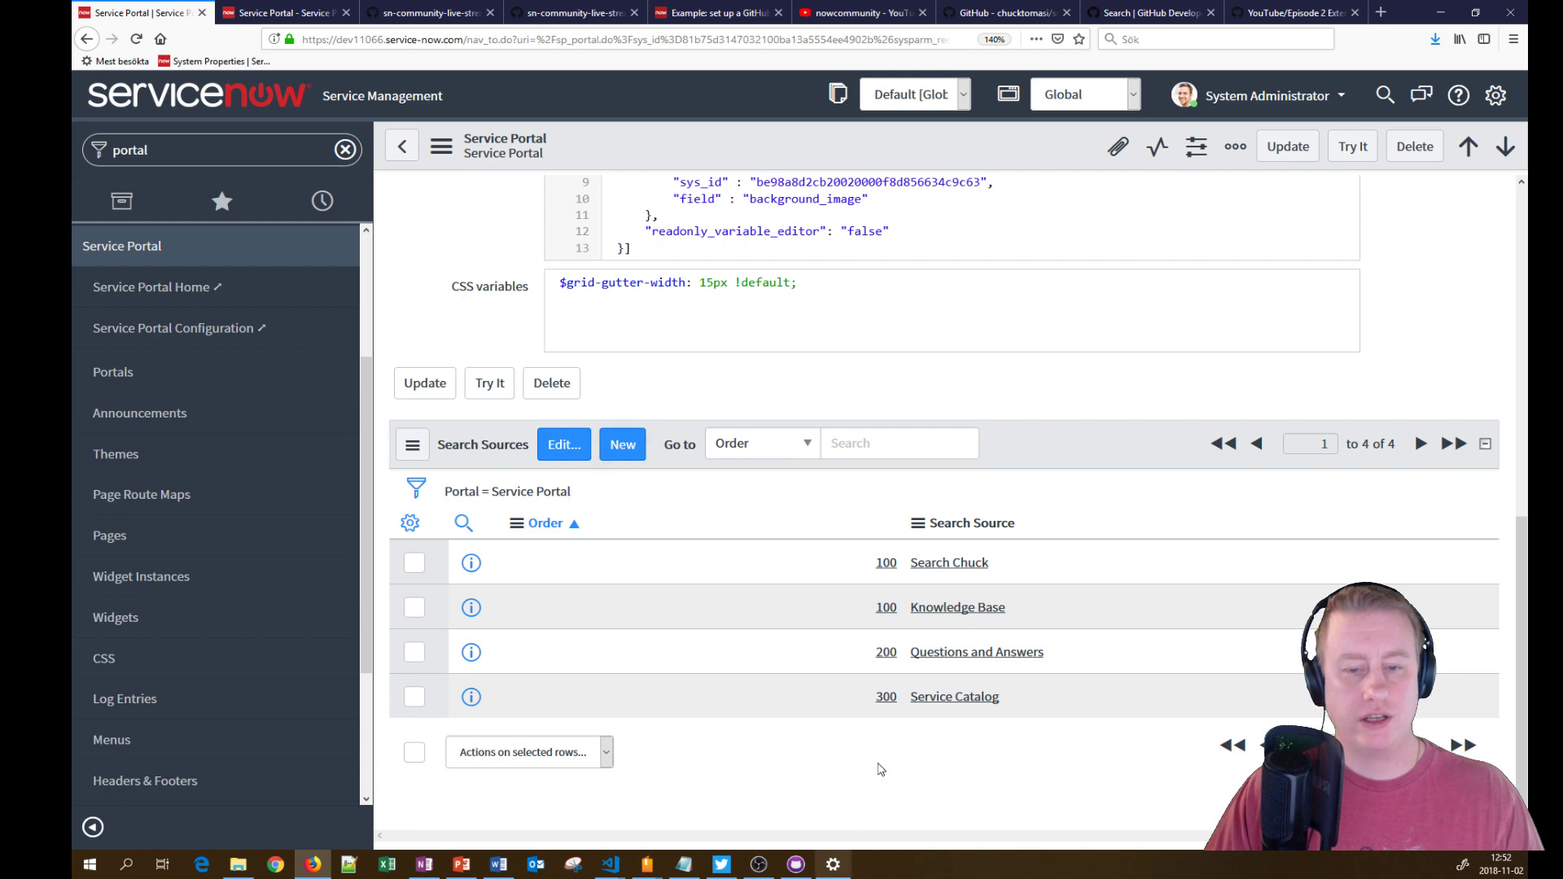
{"action": "left_click", "coordinate": [954, 562]}
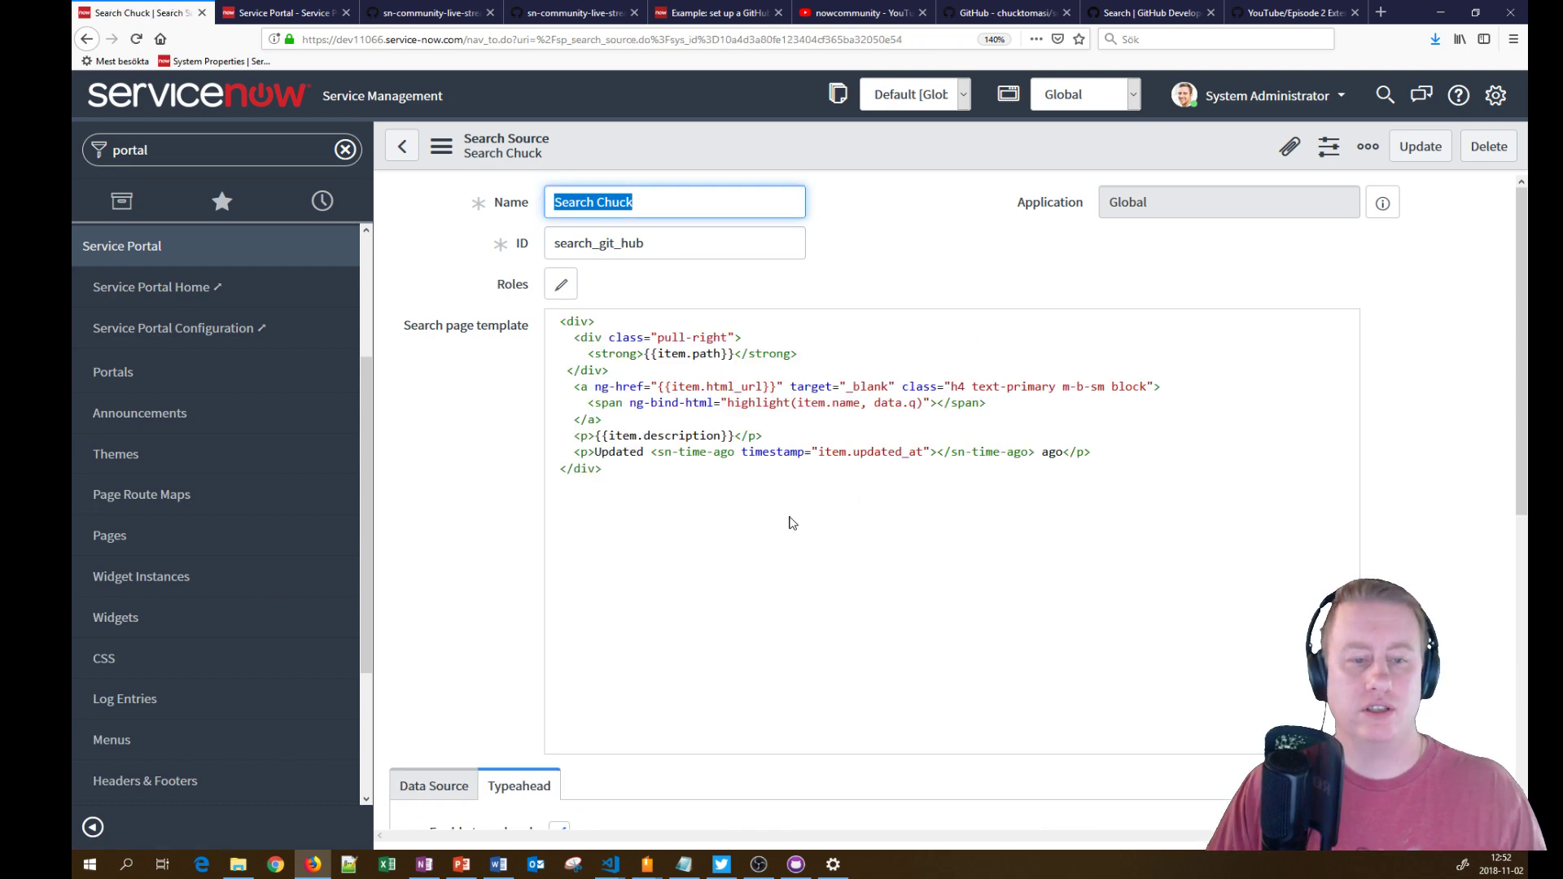
Step: Show Search Chuck's Data Source settings and its GitHub data fetch script
{"action": "left_click_drag", "start_coordinate": [793, 523], "coordinate": [533, 322]}
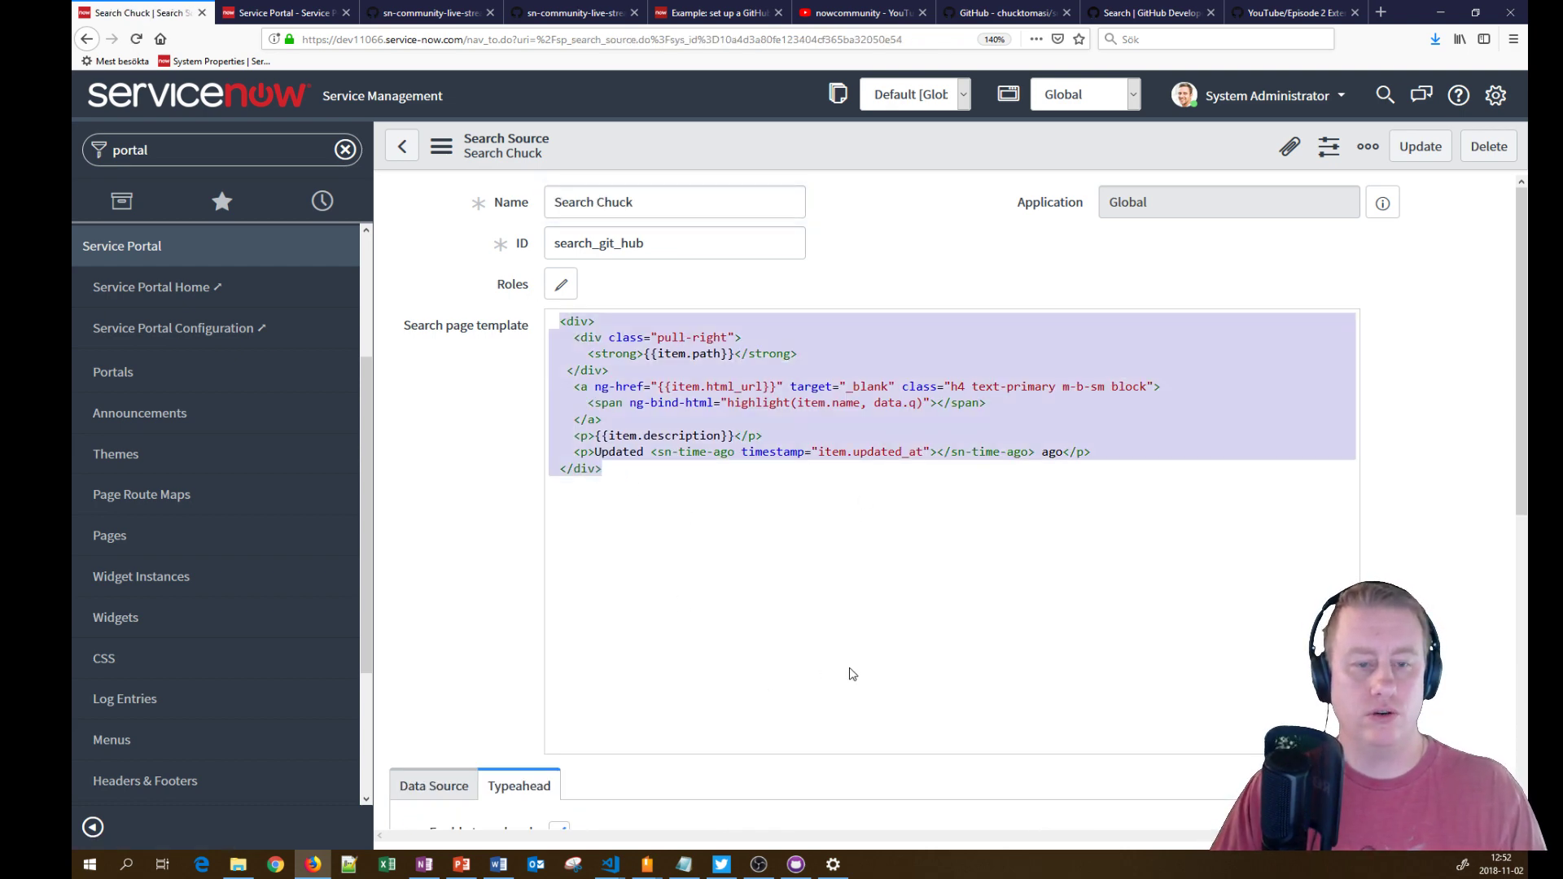
{"action": "scroll", "coordinate": [890, 516], "scroll_direction": "down", "scroll_amount": 6}
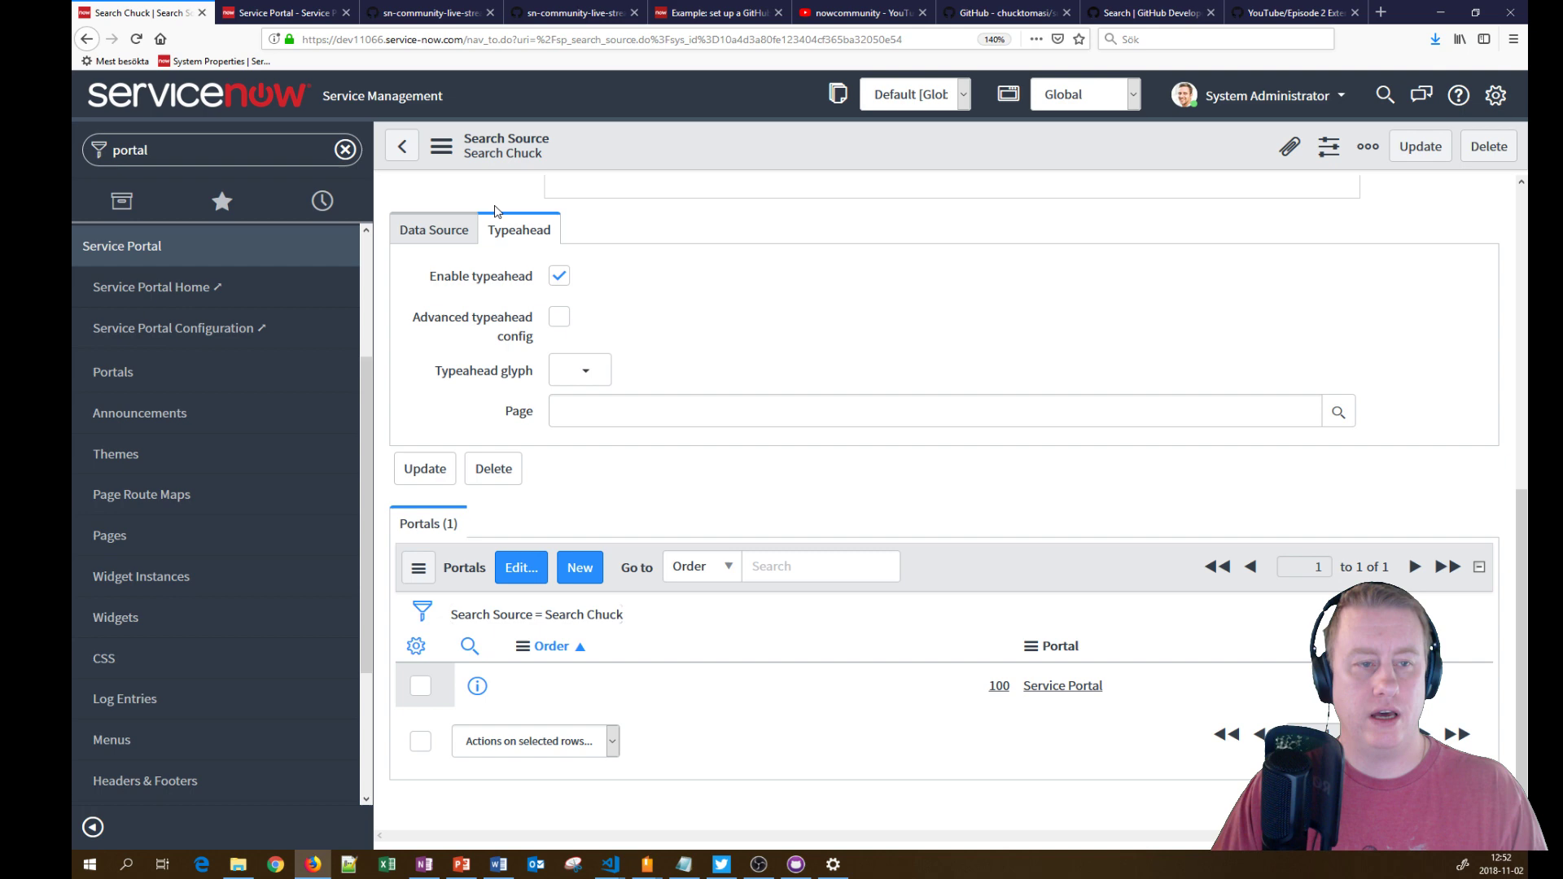
{"action": "left_click", "coordinate": [452, 231]}
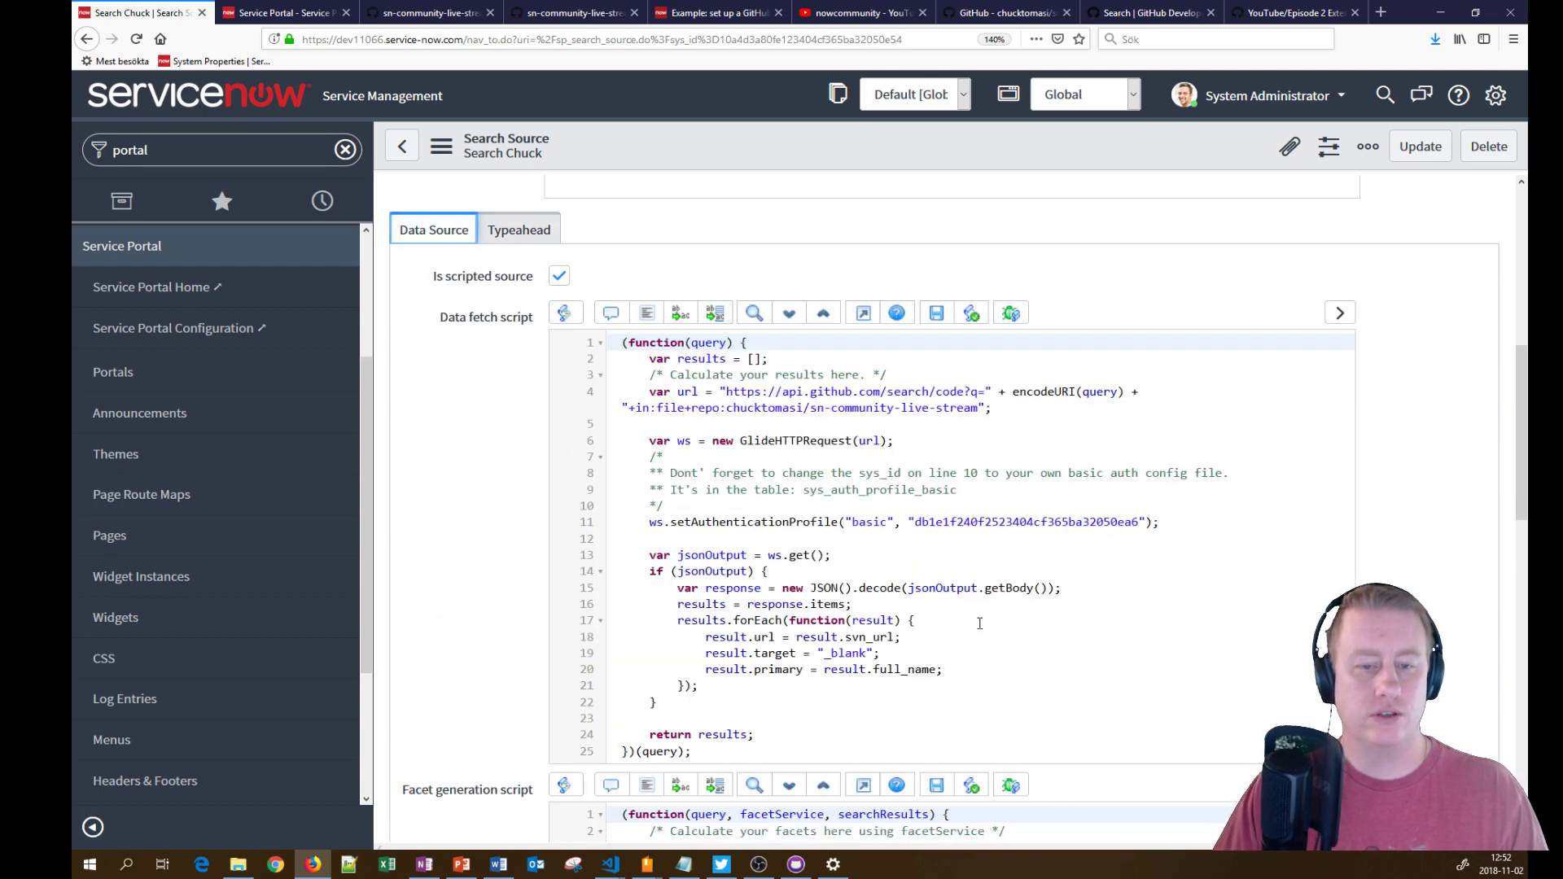
{"action": "scroll", "coordinate": [980, 624], "scroll_direction": "down", "scroll_amount": 2}
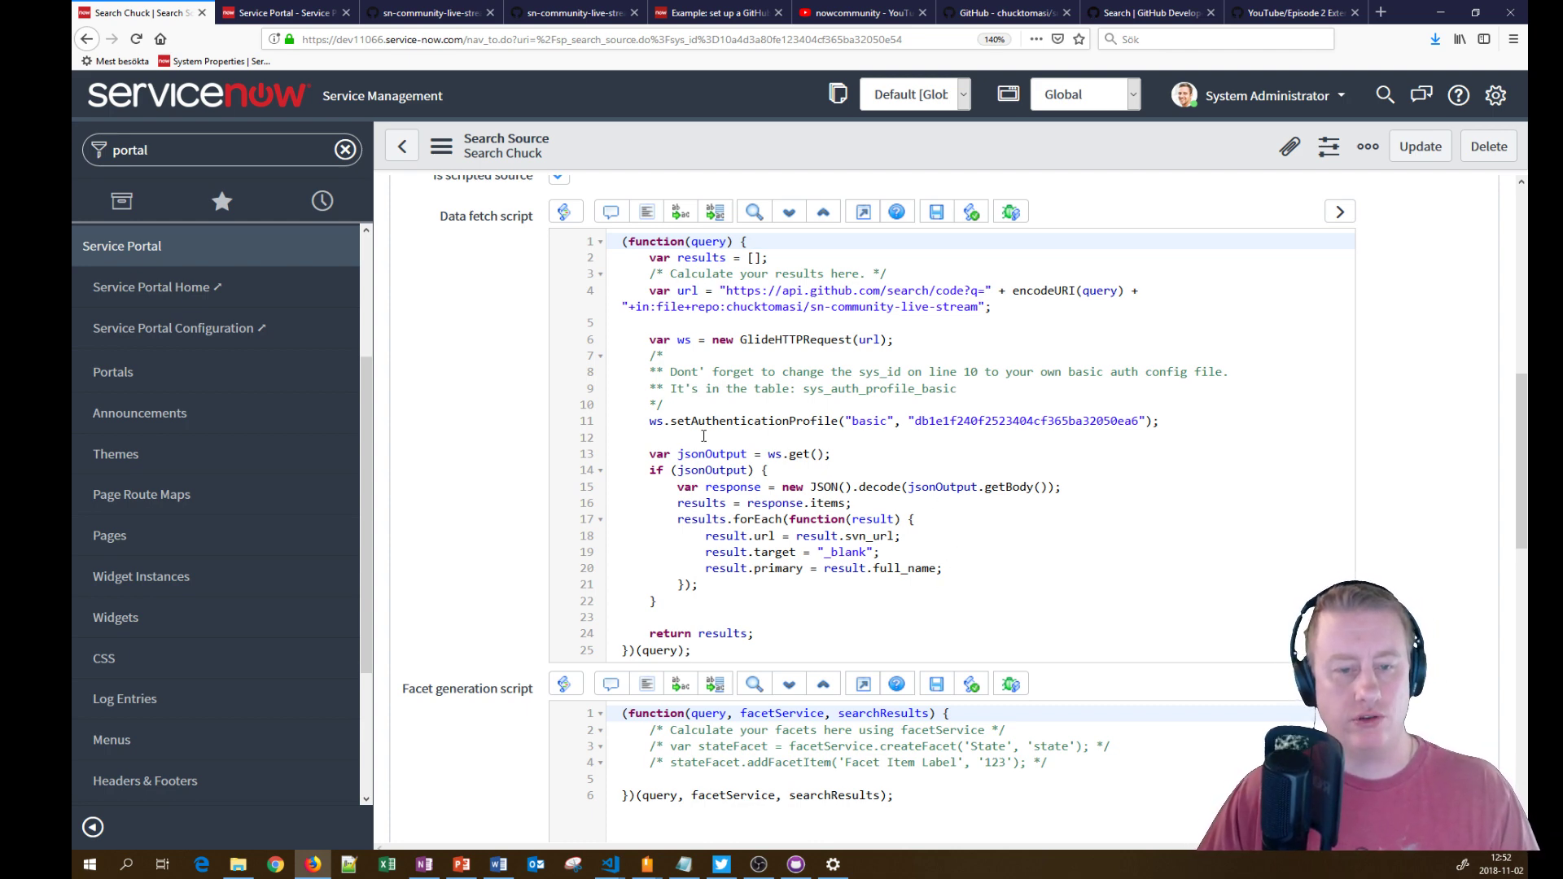
Step: Highlight the YOUR_USERNAME_HERE placeholder in the example's setBasicAuth line
{"action": "left_click", "coordinate": [697, 14]}
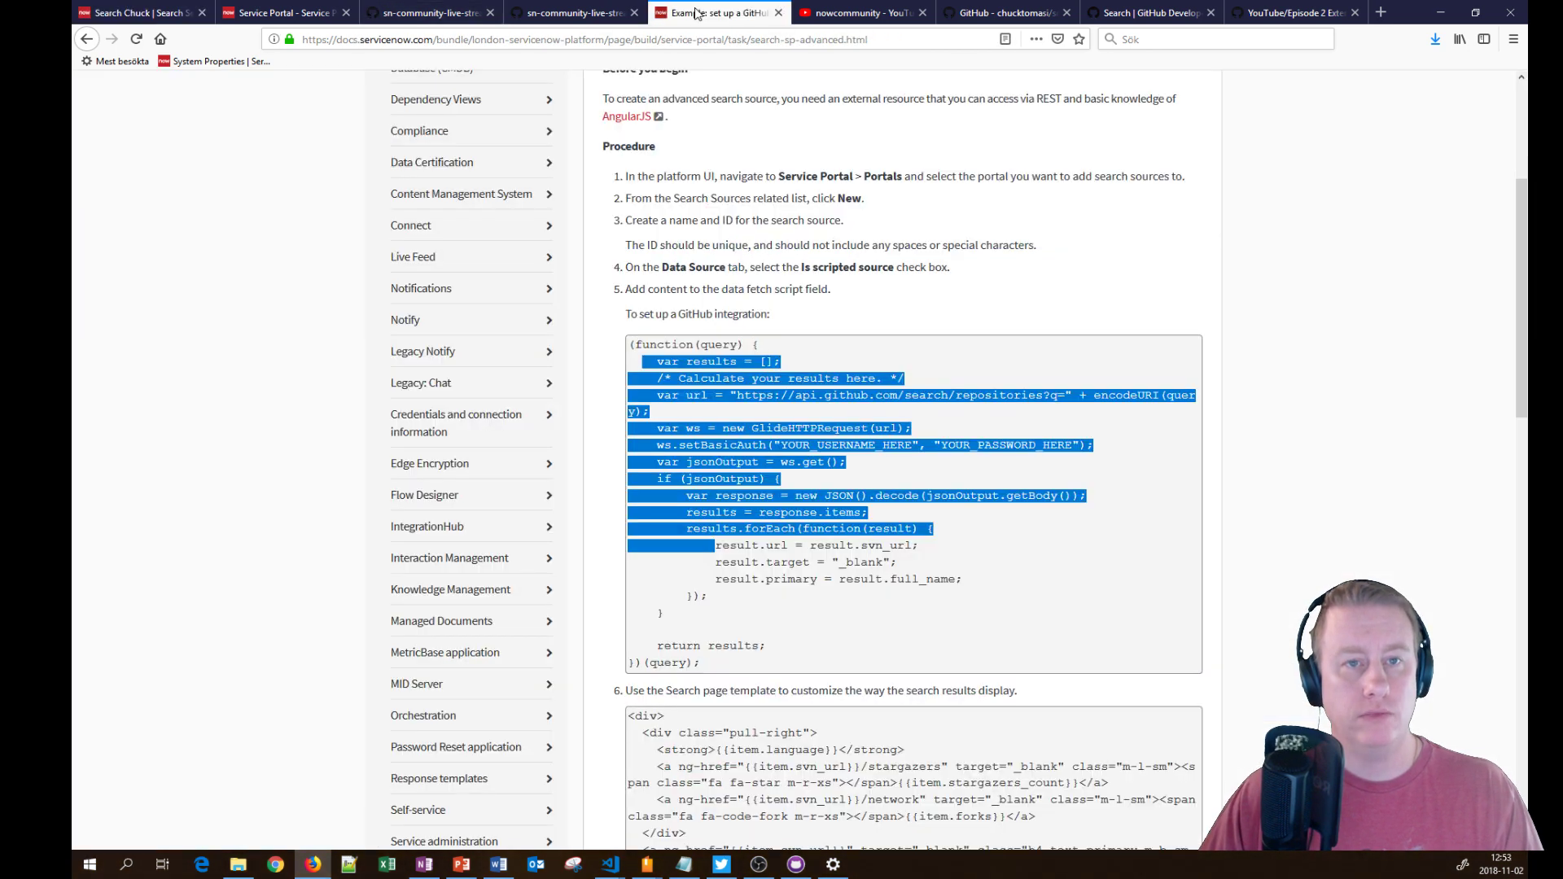
{"action": "left_click", "coordinate": [983, 461]}
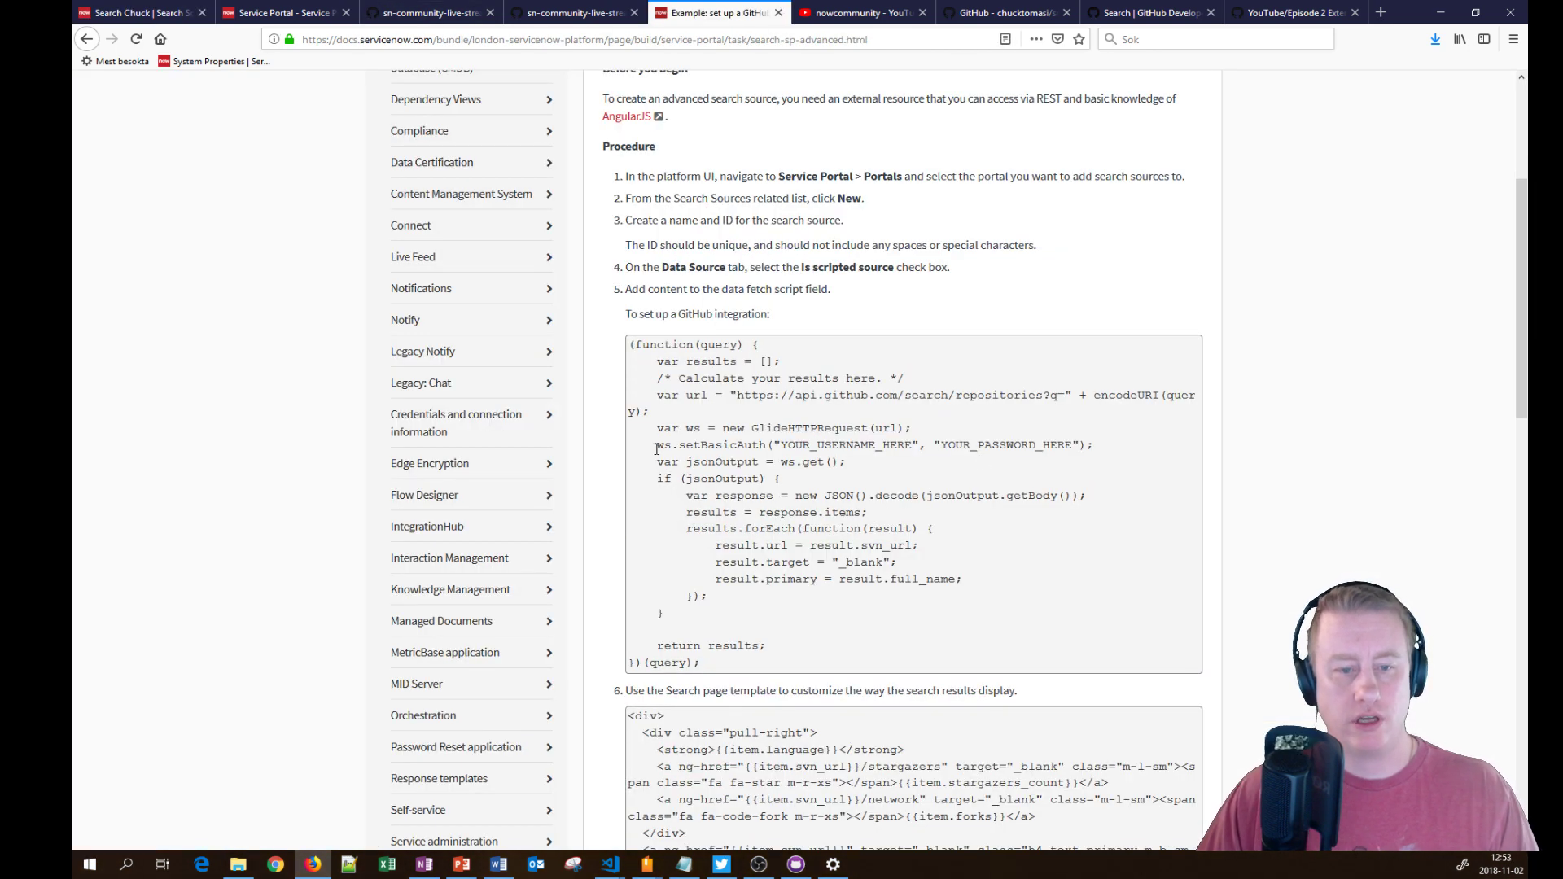
{"action": "left_click_drag", "start_coordinate": [654, 444], "coordinate": [1099, 448]}
{"action": "left_click", "coordinate": [848, 462]}
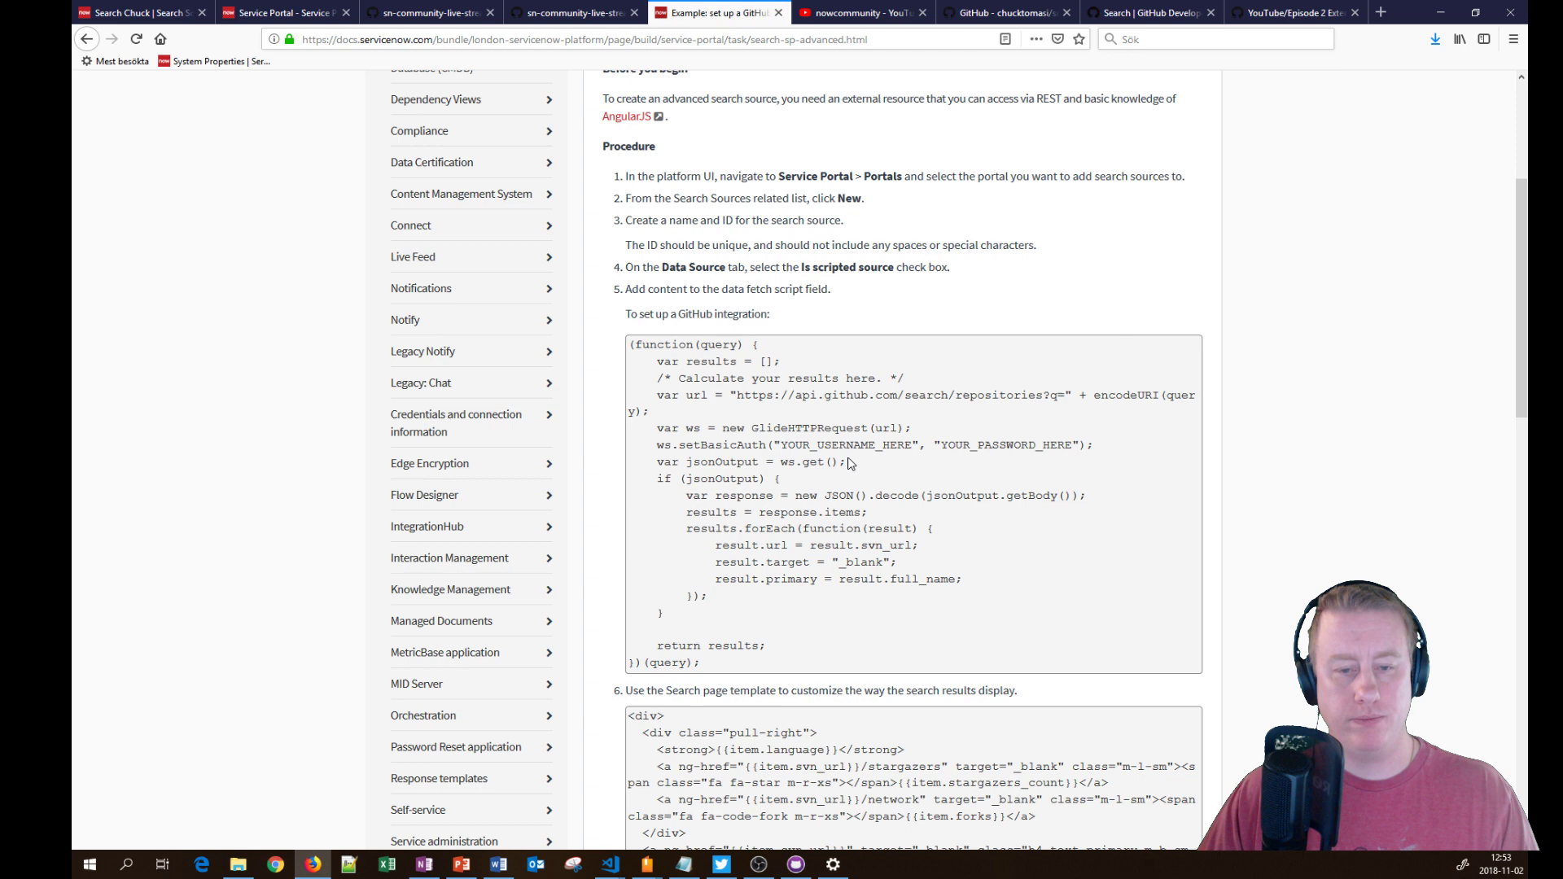
{"action": "left_click_drag", "start_coordinate": [782, 447], "coordinate": [905, 449]}
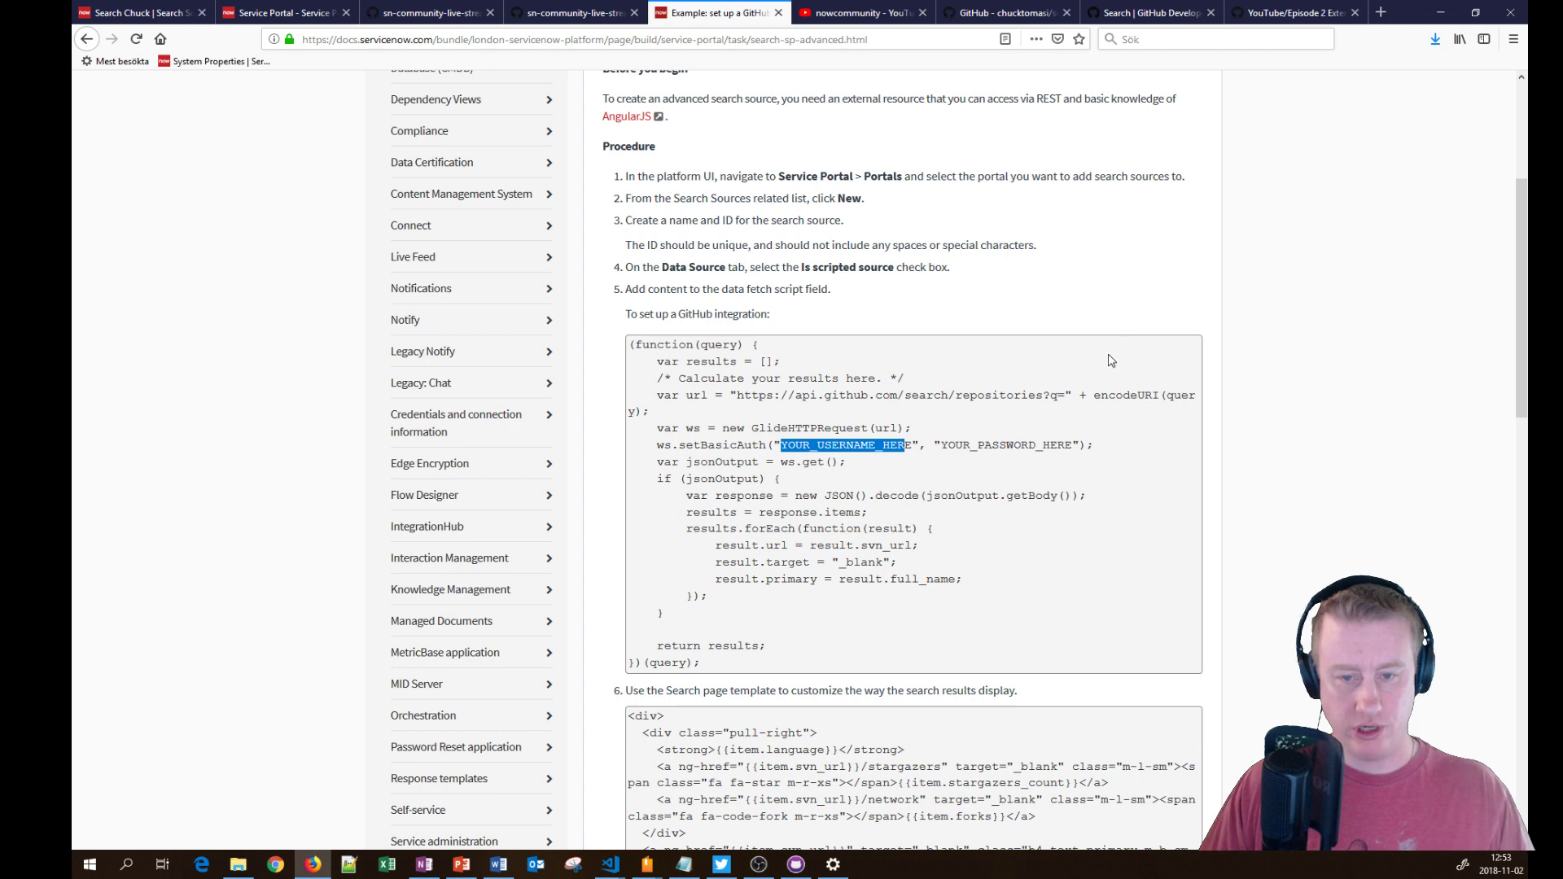
Step: Highlight the setAuthenticationProfile call on line 11 and clear the navigator filter
{"action": "left_click", "coordinate": [126, 13]}
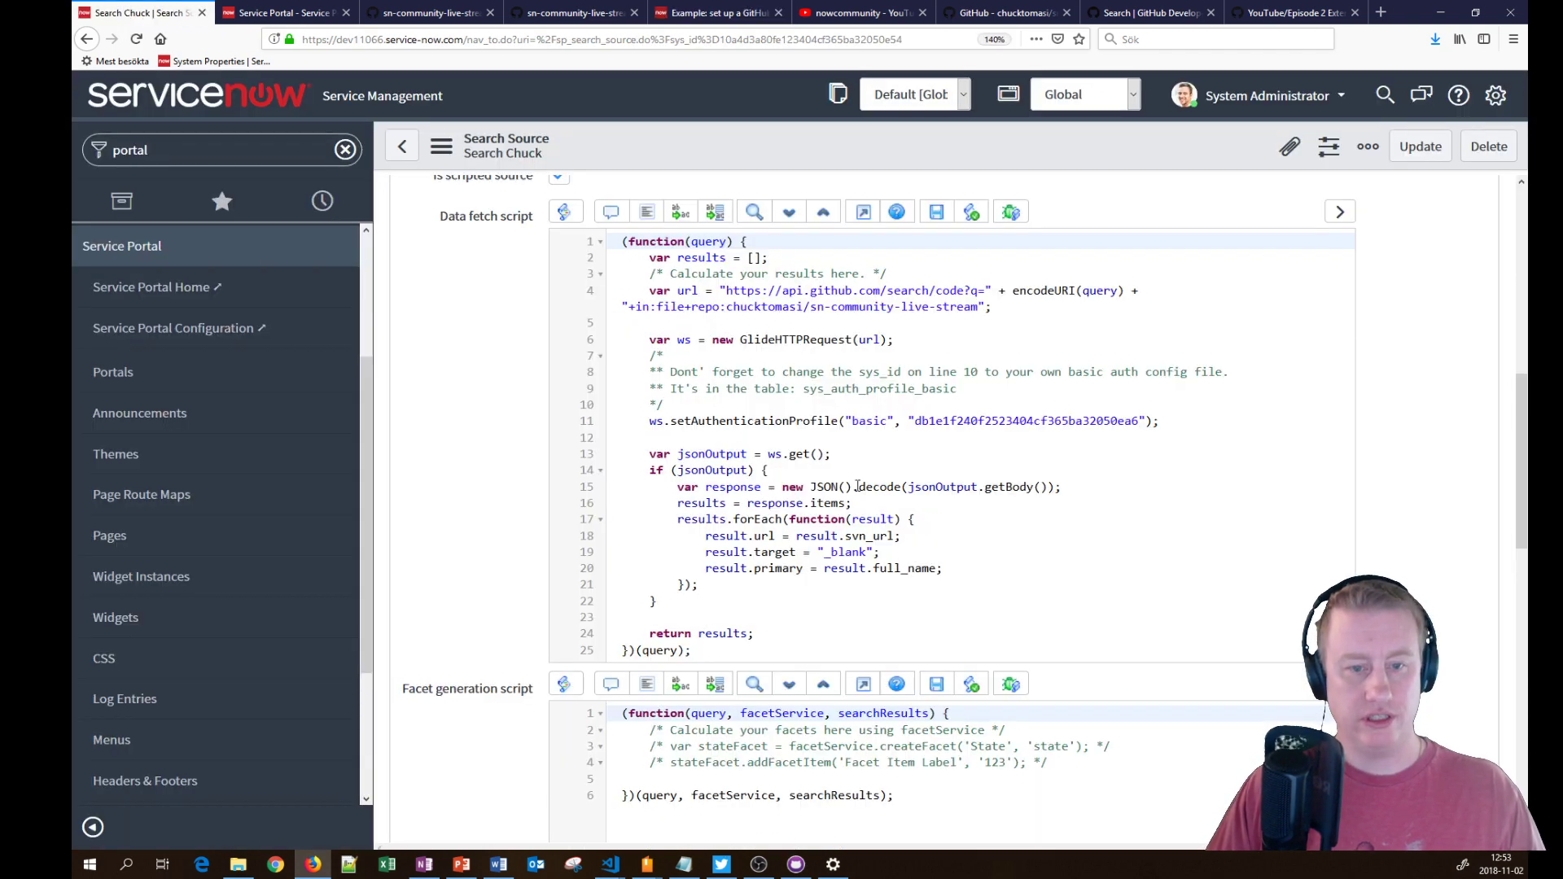
{"action": "left_click_drag", "start_coordinate": [670, 420], "coordinate": [838, 421]}
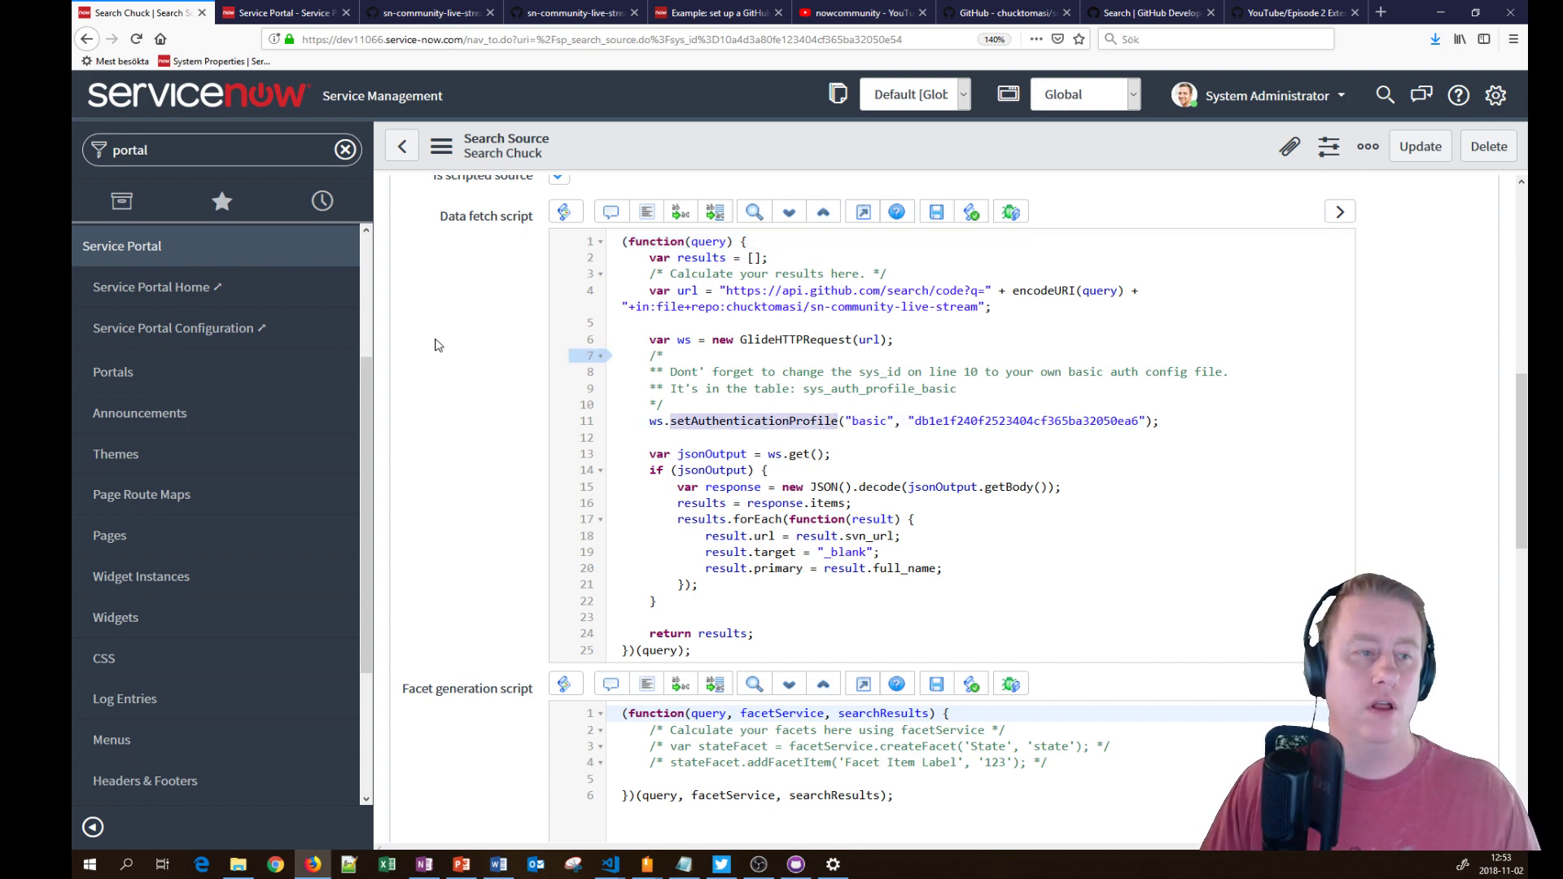
{"action": "double_click", "coordinate": [190, 162]}
{"action": "type", "text": "basic"}
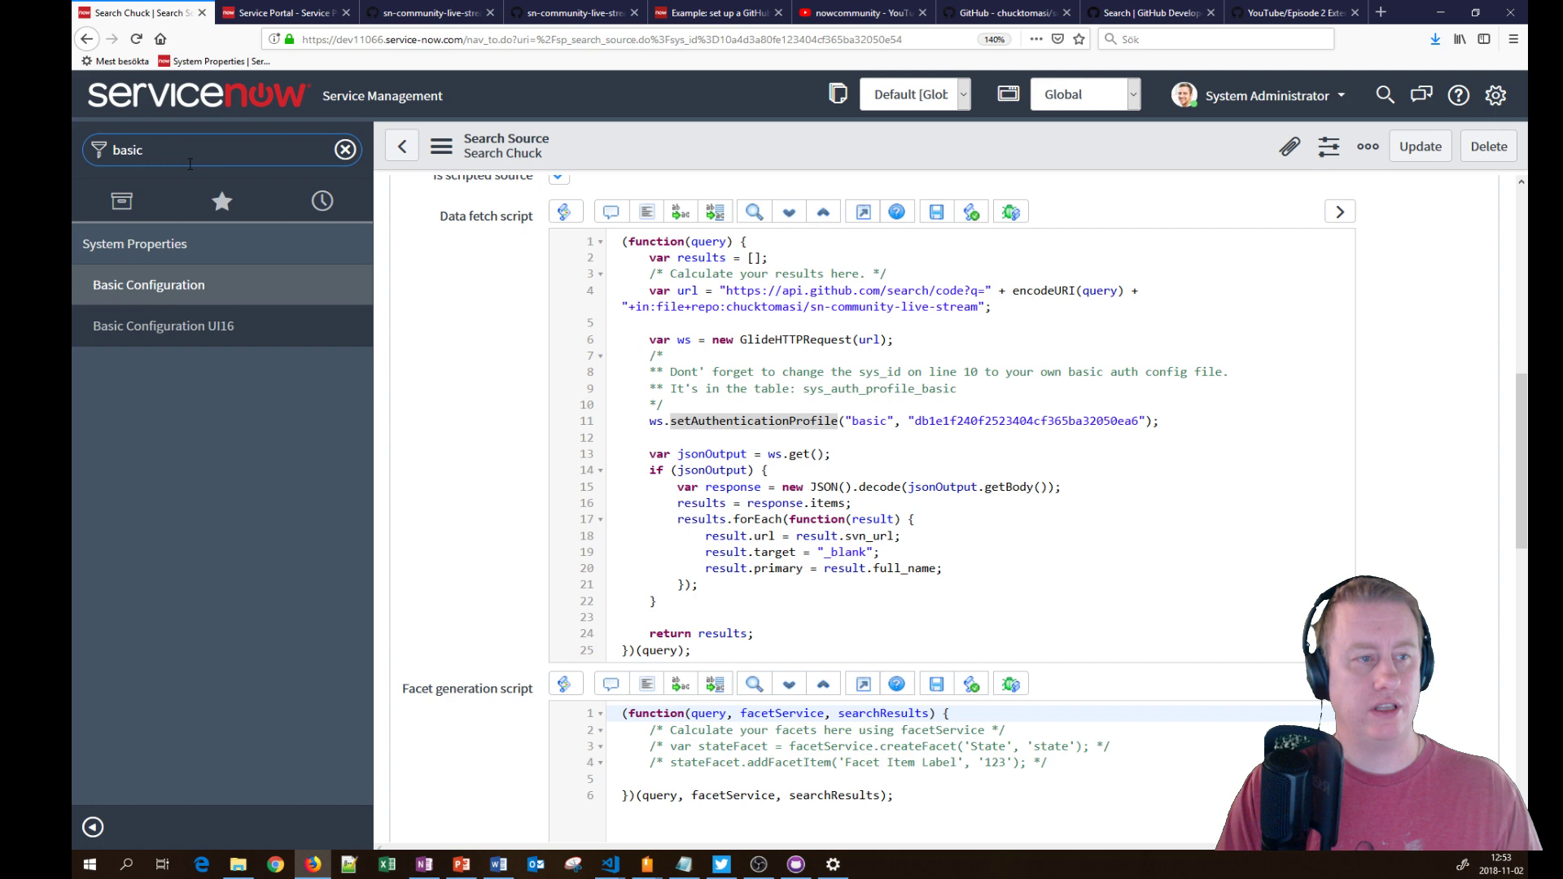
{"action": "key", "text": "ctrl+a"}
{"action": "key", "text": "BackSpace"}
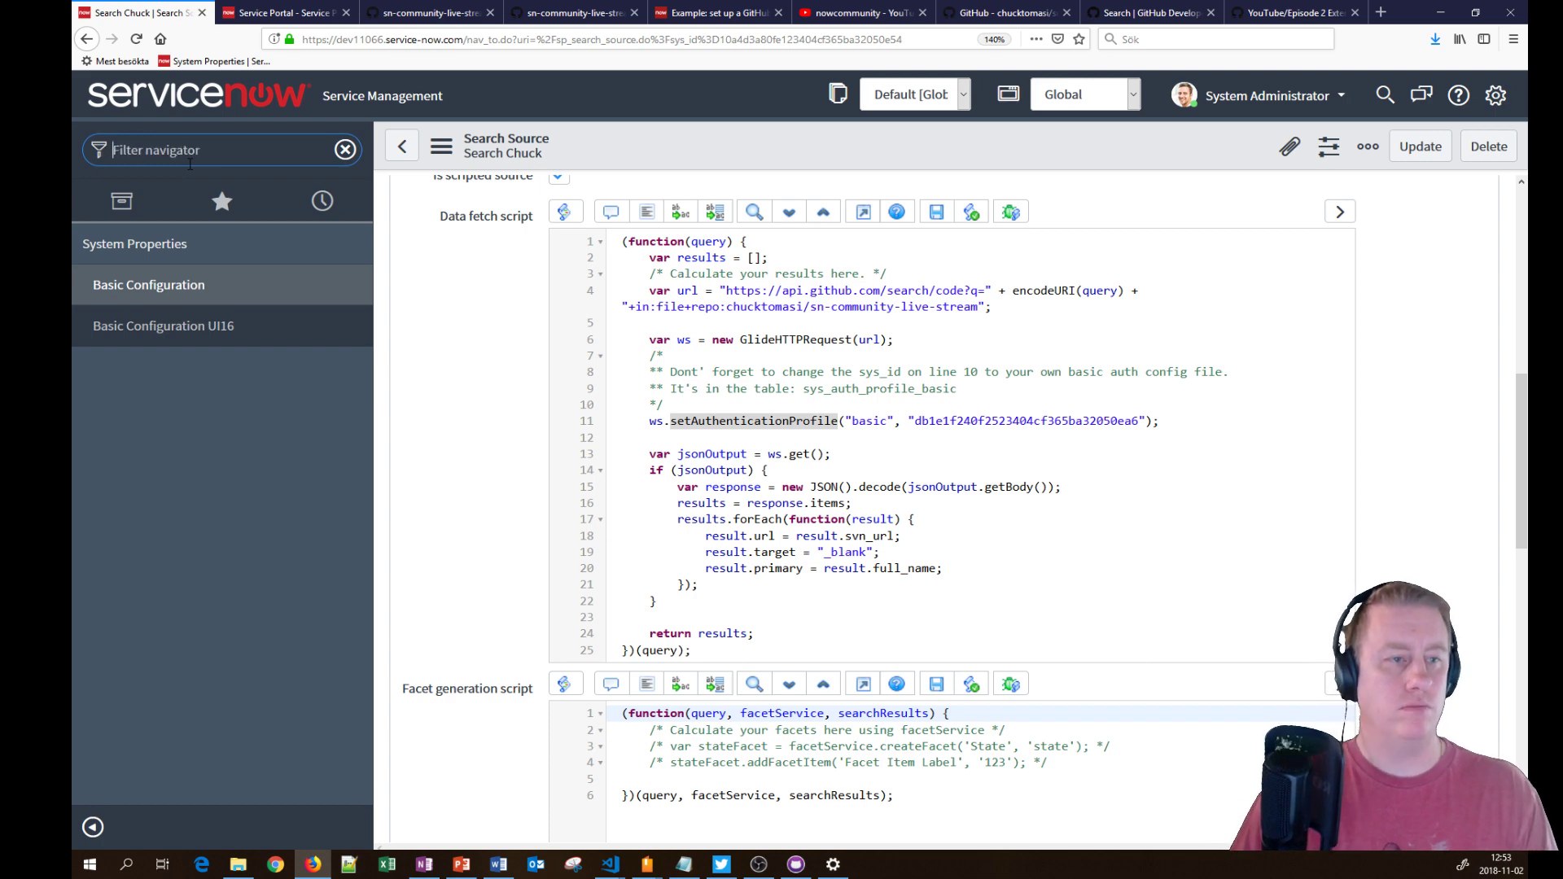
Step: Open Basic Auth Configurations from History and then the github record
{"action": "left_click", "coordinate": [321, 211]}
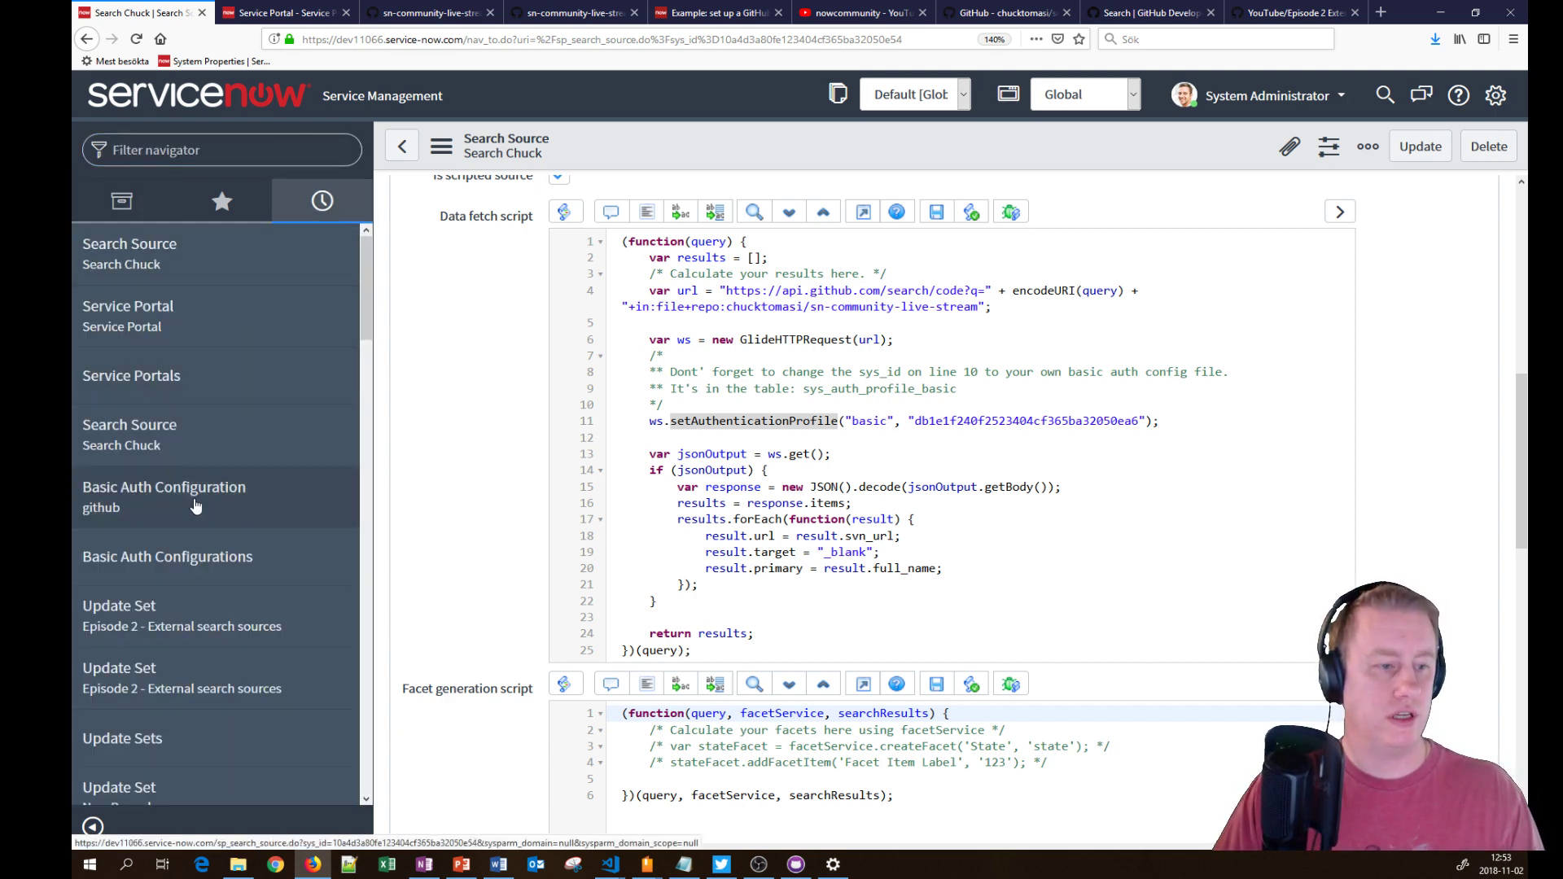
{"action": "left_click", "coordinate": [241, 574]}
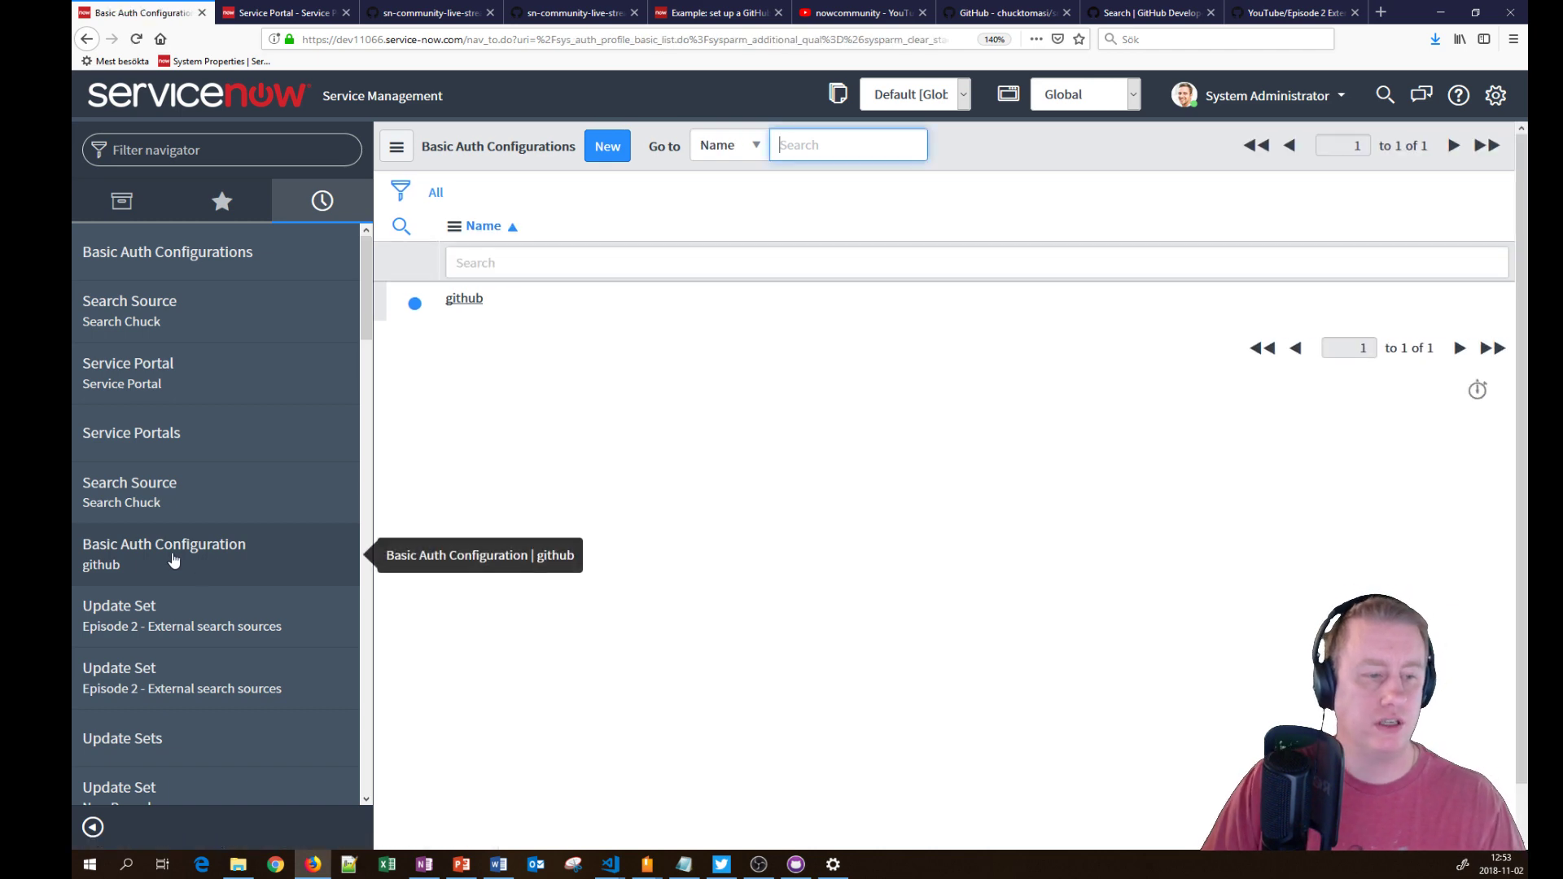
{"action": "right_click", "coordinate": [1035, 144]}
{"action": "left_click", "coordinate": [1095, 232]}
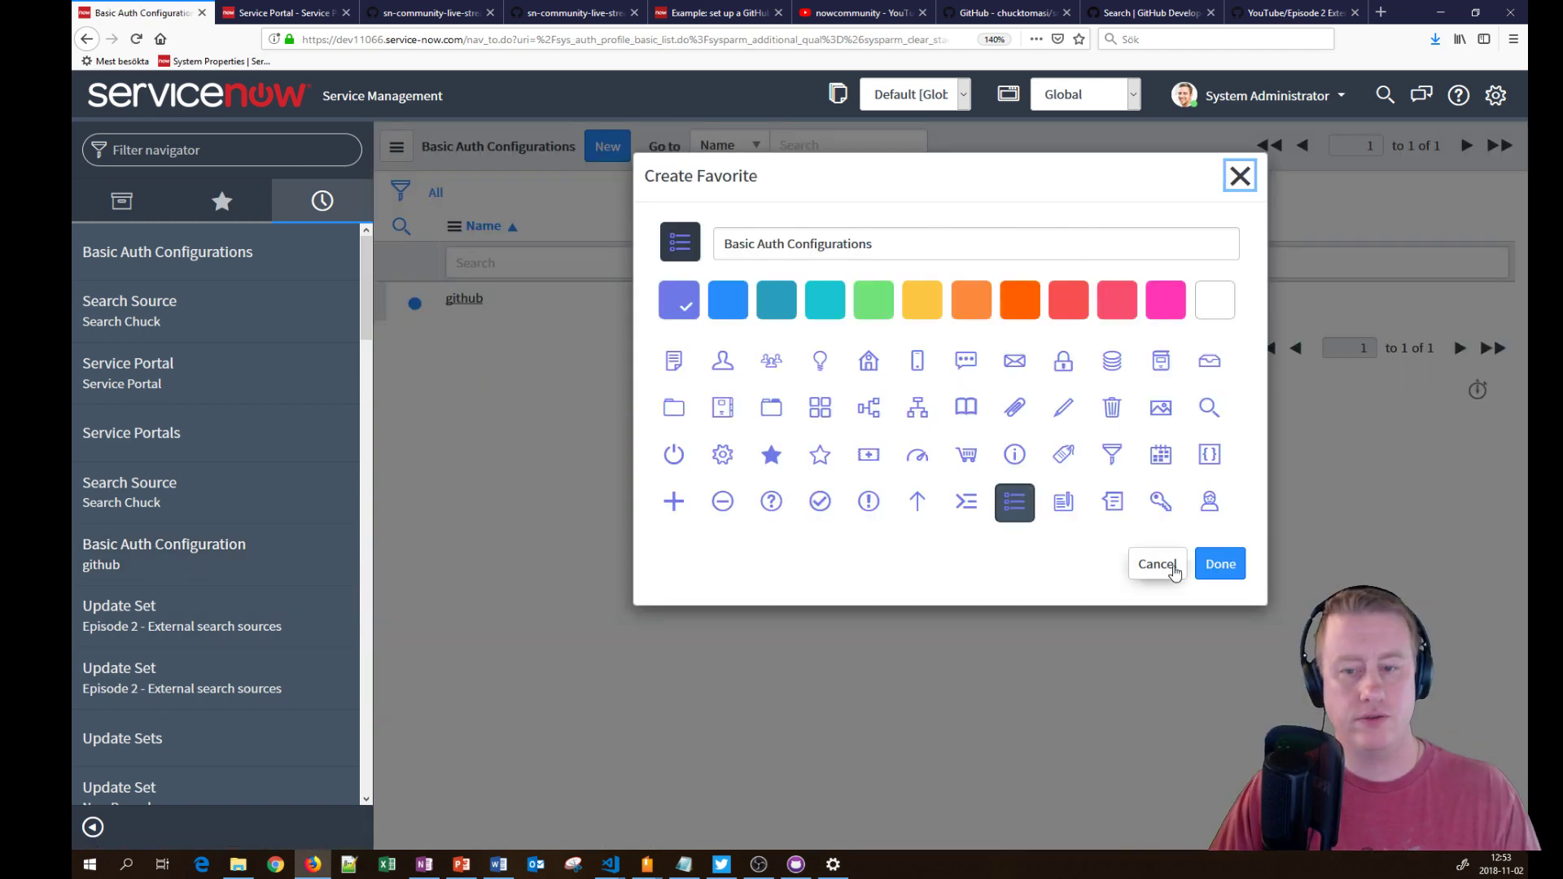
{"action": "left_click", "coordinate": [1218, 562]}
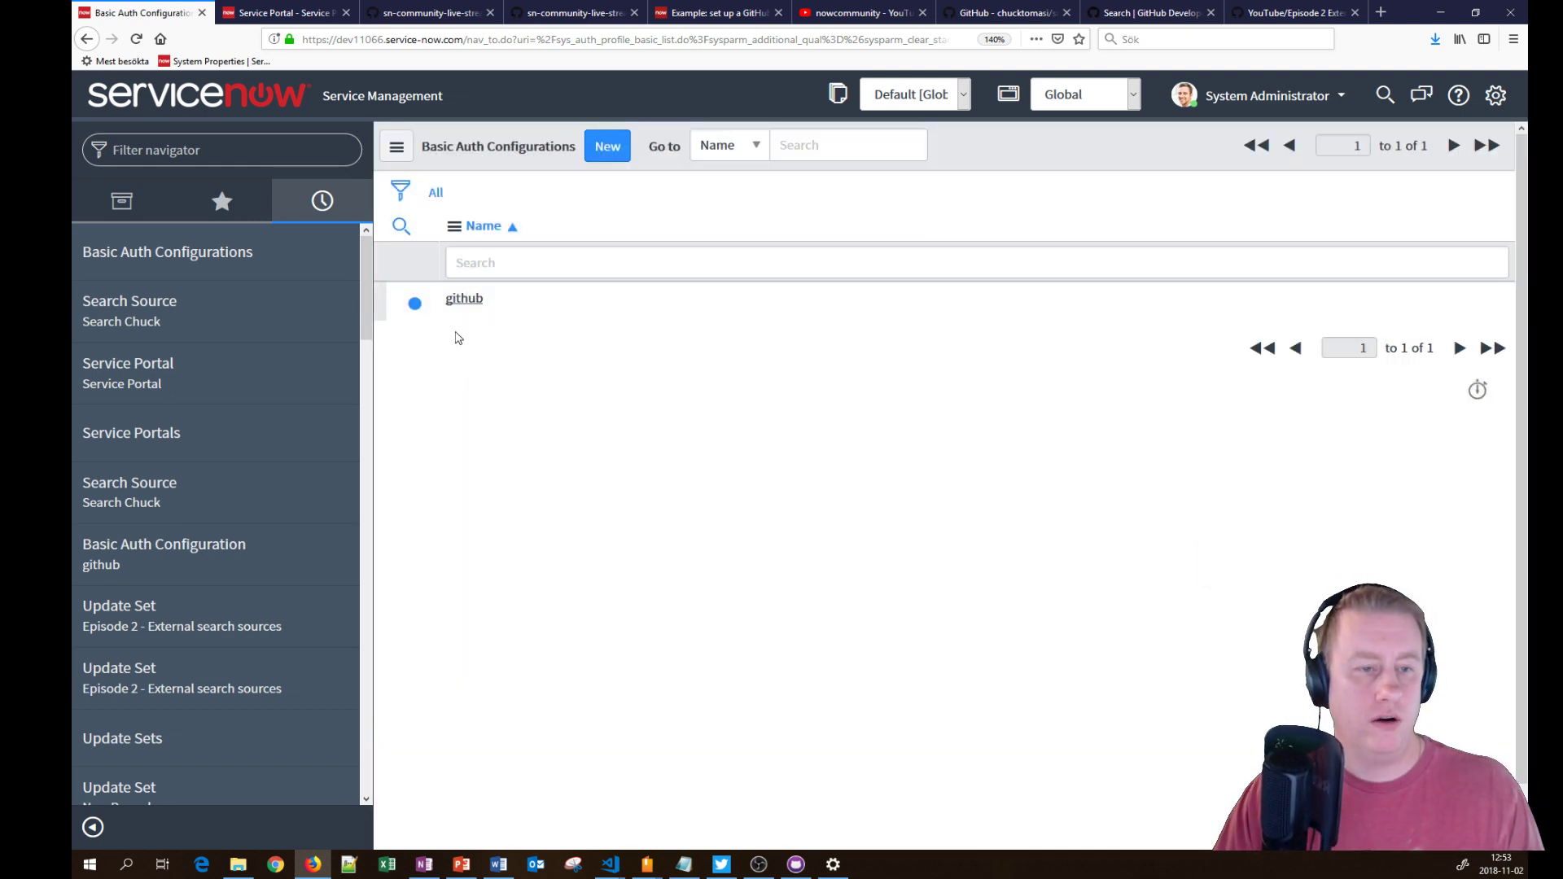
{"action": "left_click", "coordinate": [458, 302]}
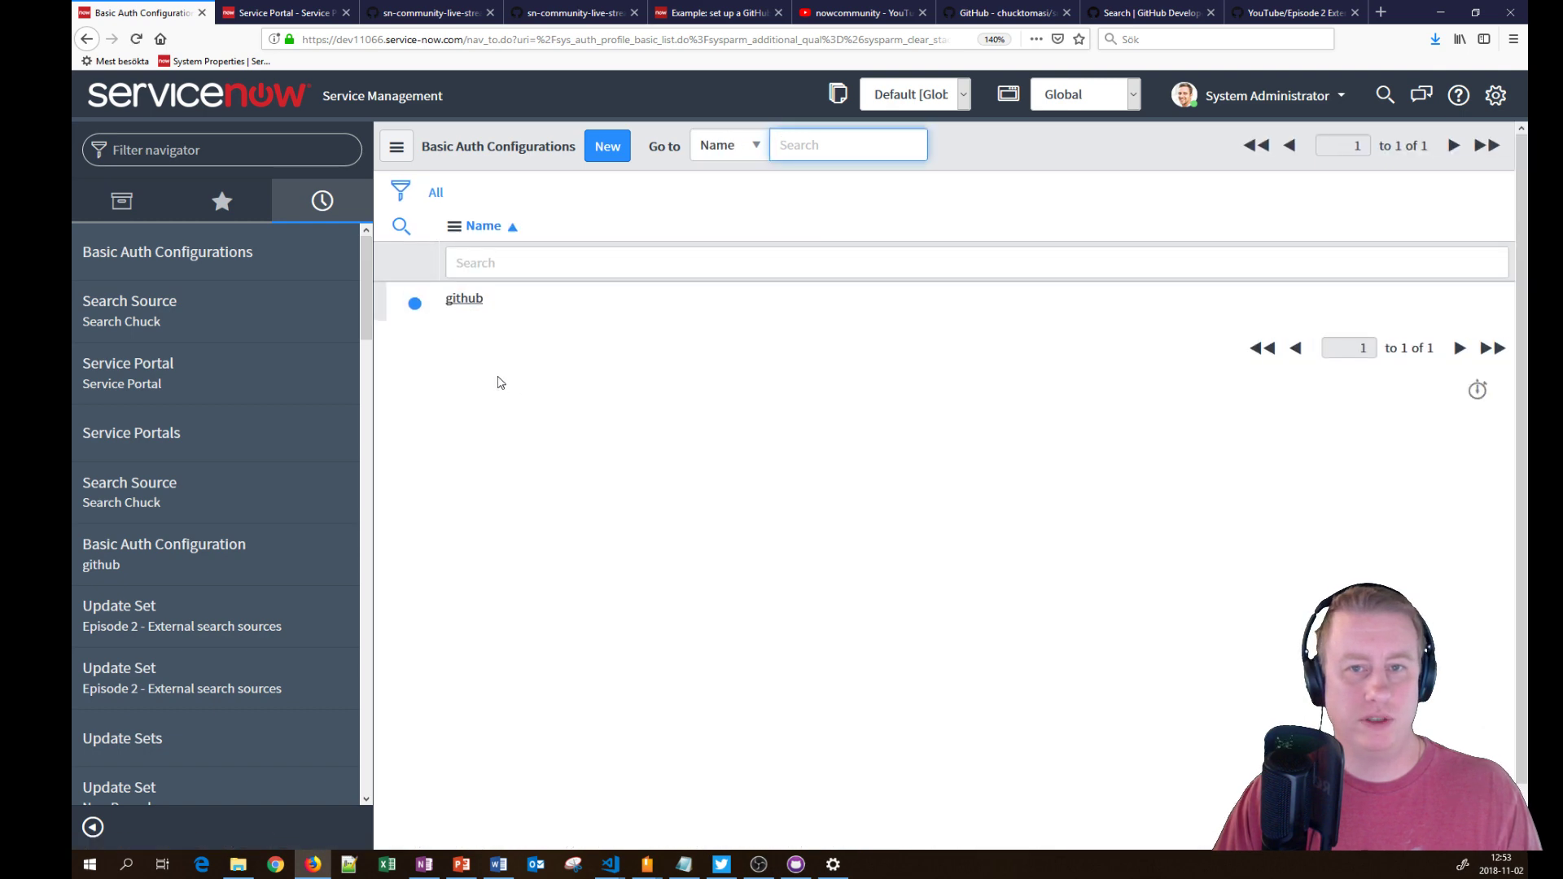
{"action": "left_click", "coordinate": [204, 562]}
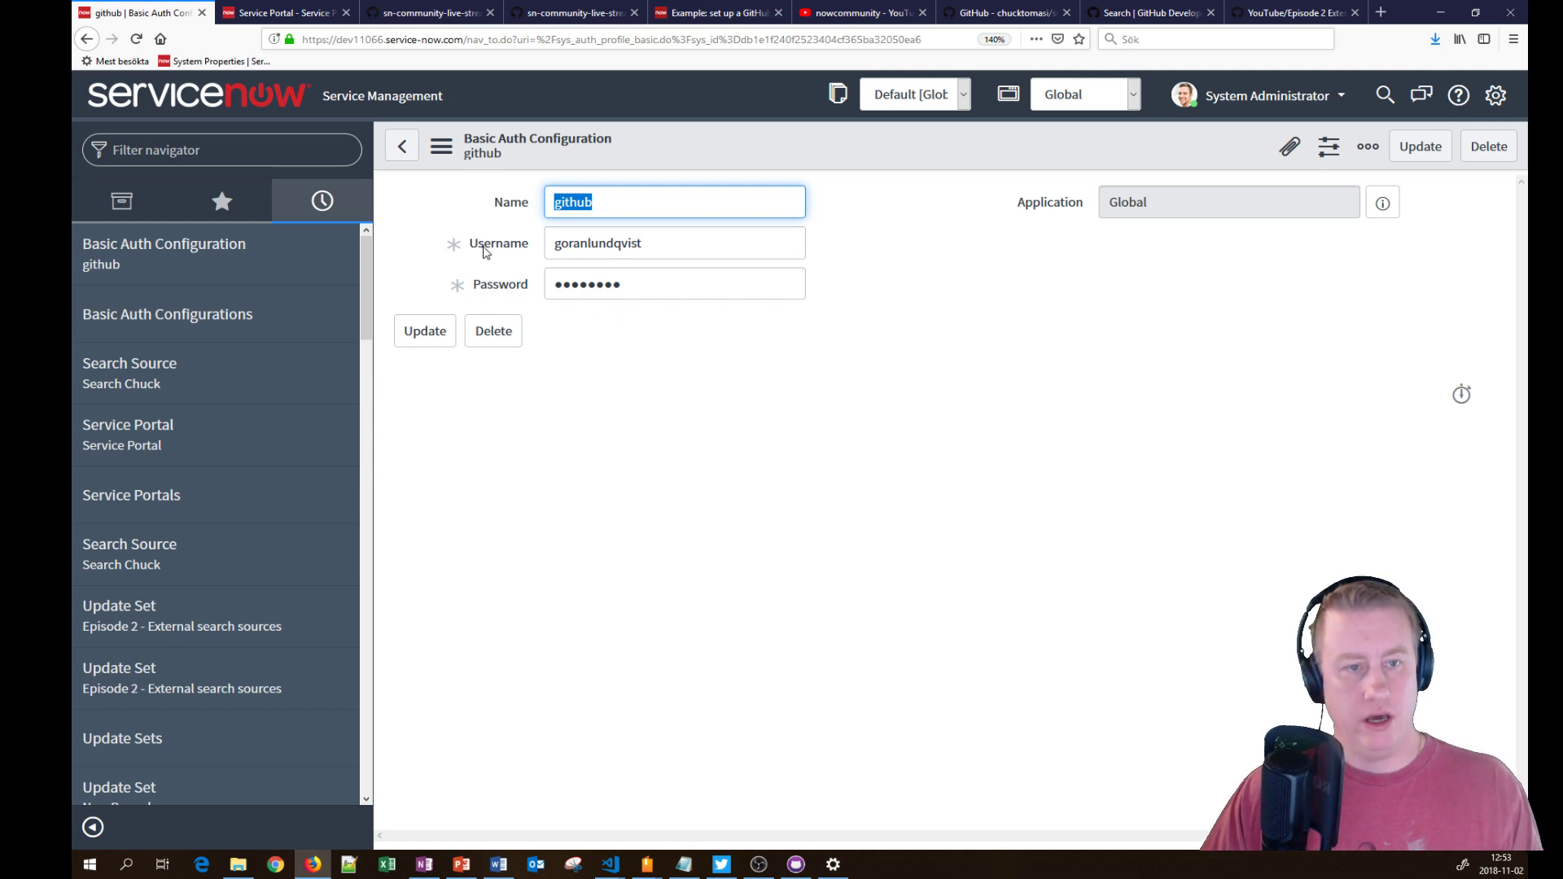
Step: Copy the github Basic Auth record's sys_id, then return to Search Chuck
{"action": "left_click", "coordinate": [704, 281]}
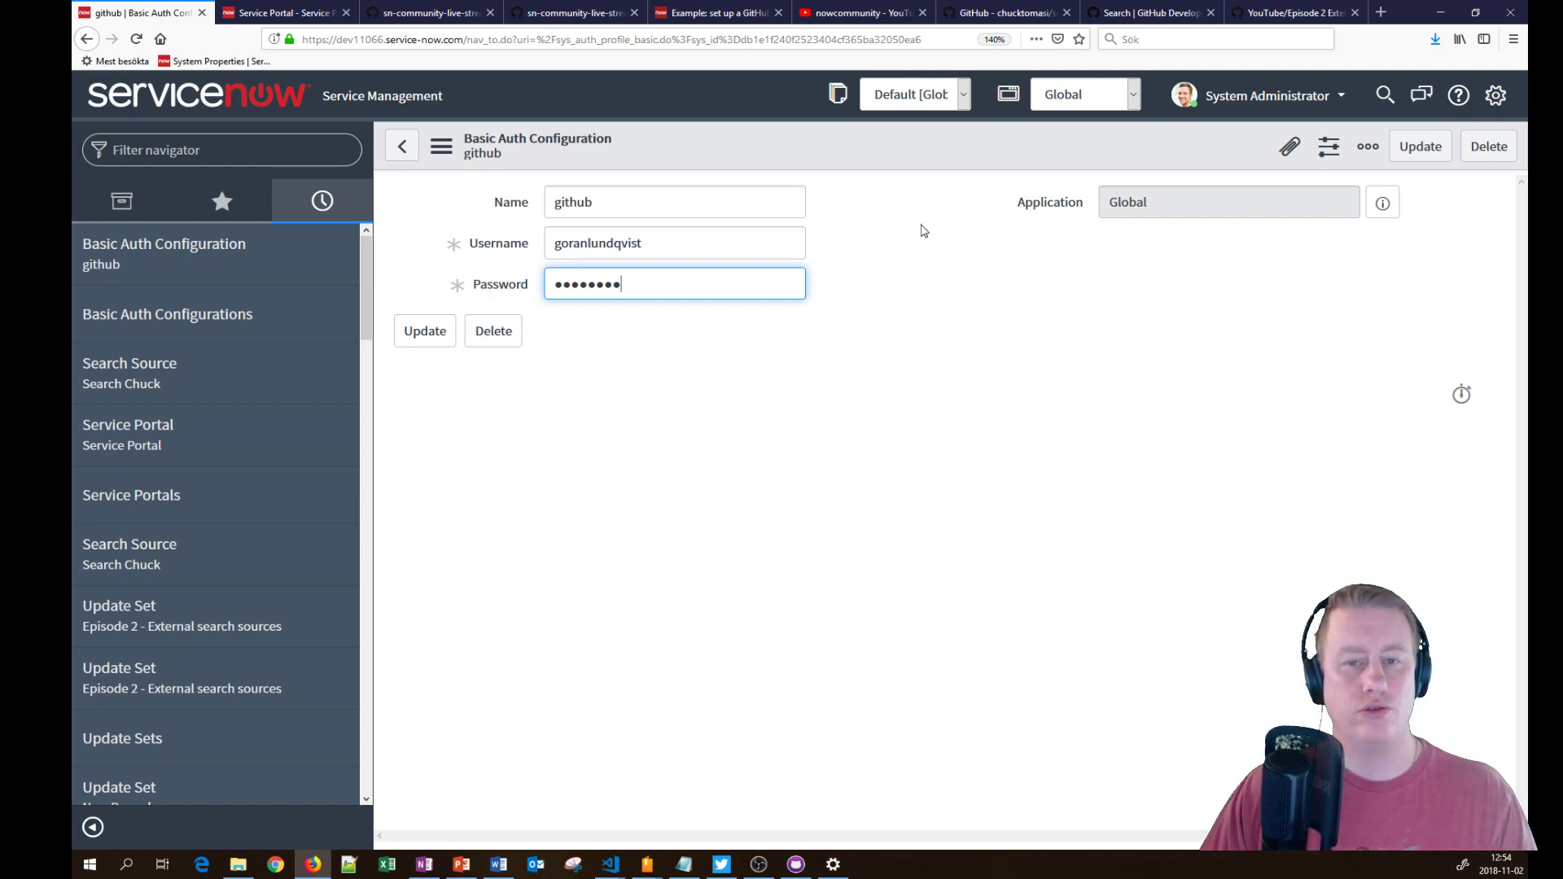
{"action": "right_click", "coordinate": [897, 138]}
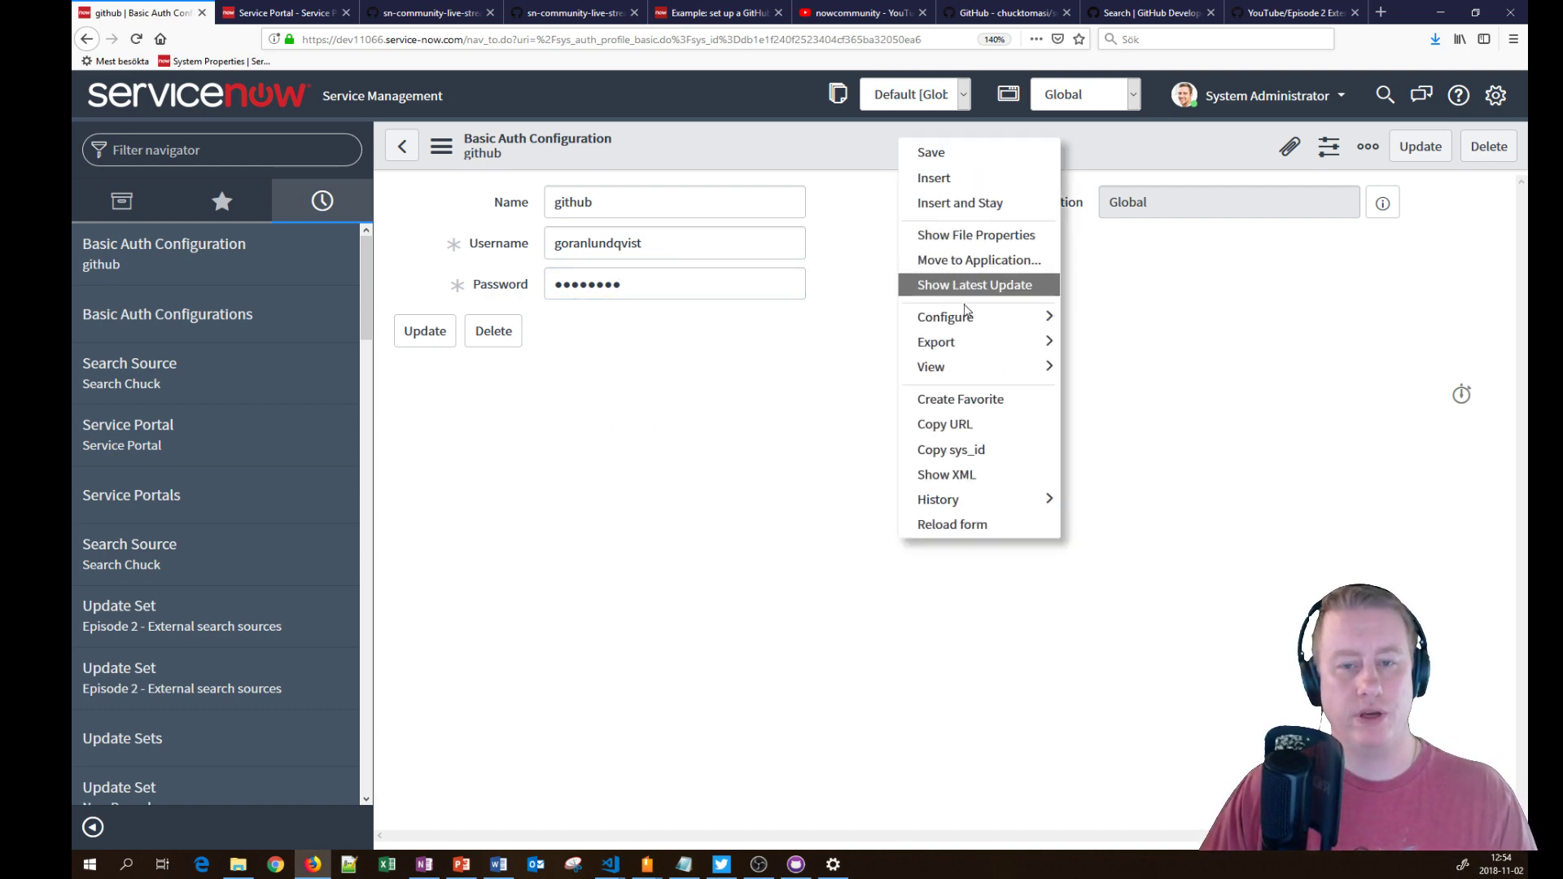
{"action": "left_click", "coordinate": [962, 449]}
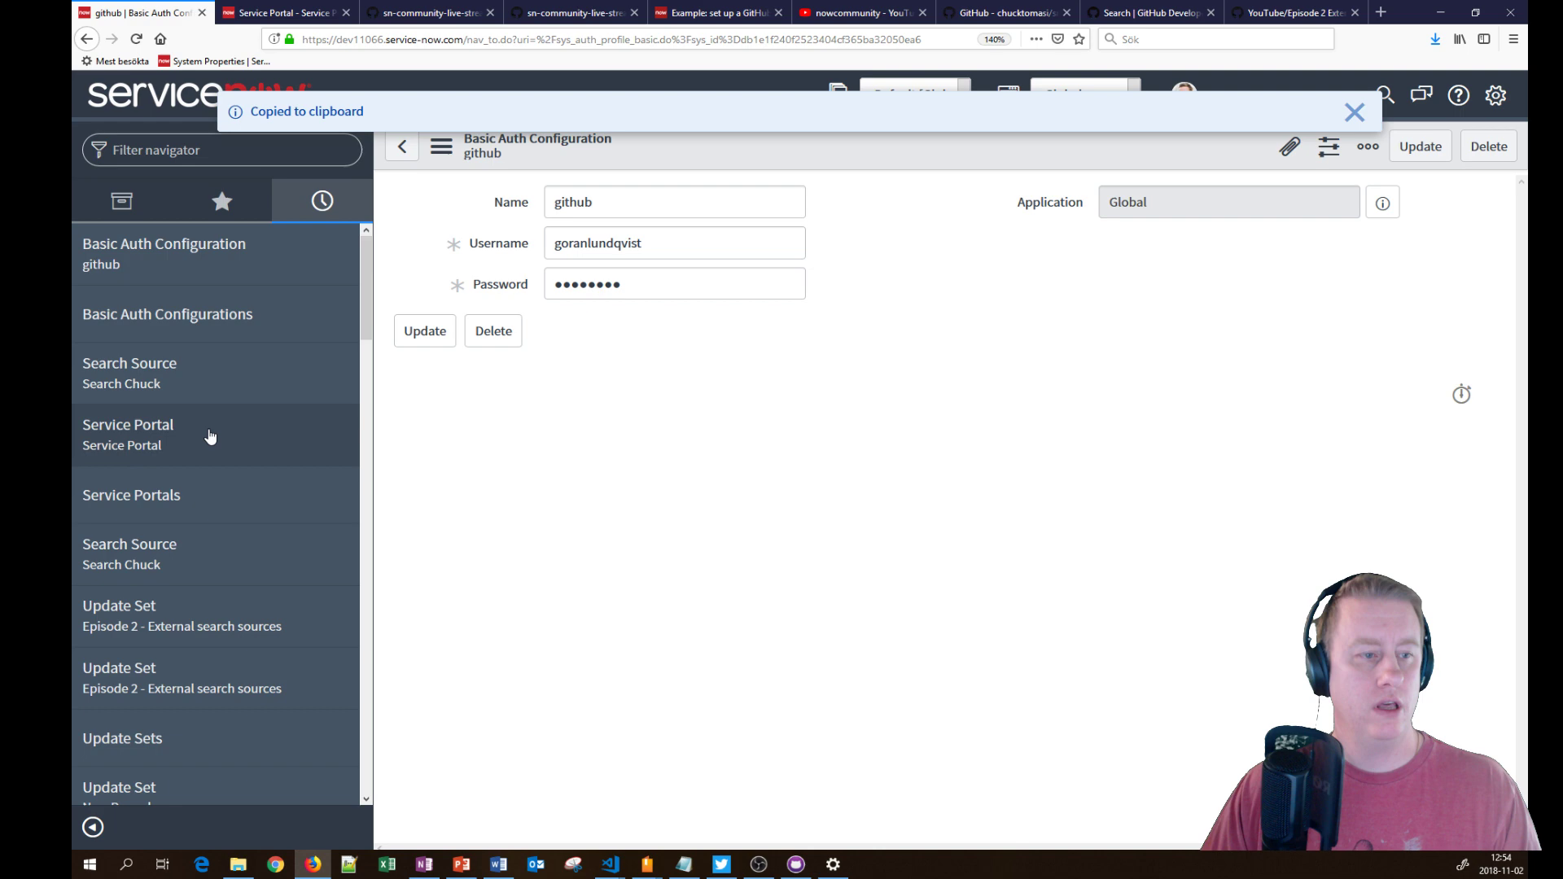
{"action": "left_click", "coordinate": [220, 383]}
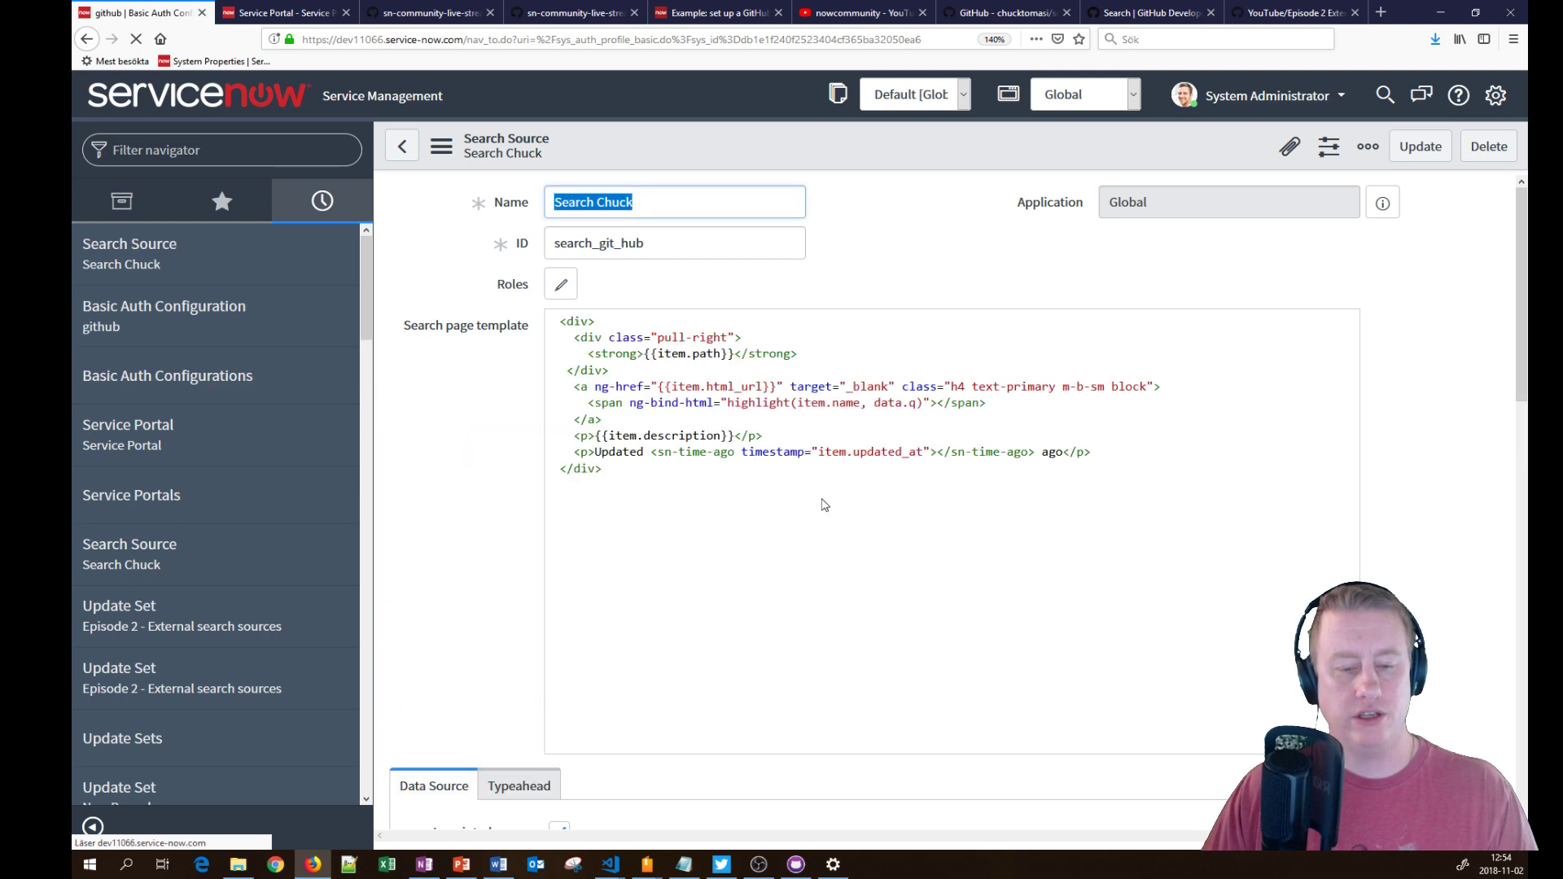
Step: Highlight 'basic' in the setAuthenticationProfile call, then return to the docs example
{"action": "scroll", "coordinate": [828, 494], "scroll_direction": "down", "scroll_amount": 5}
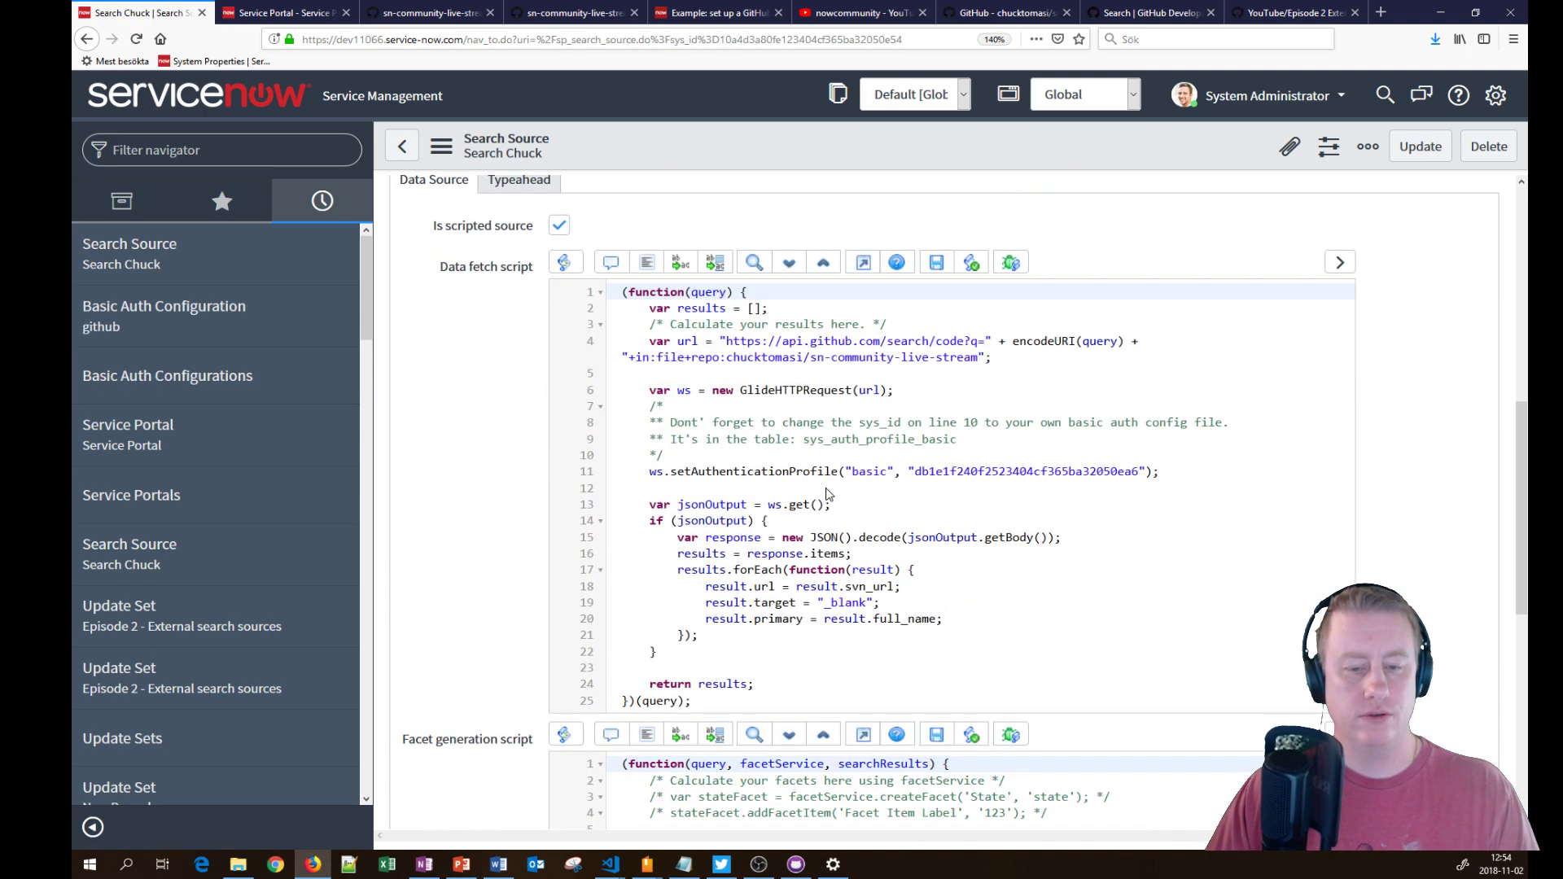
{"action": "left_click_drag", "start_coordinate": [852, 473], "coordinate": [1135, 479]}
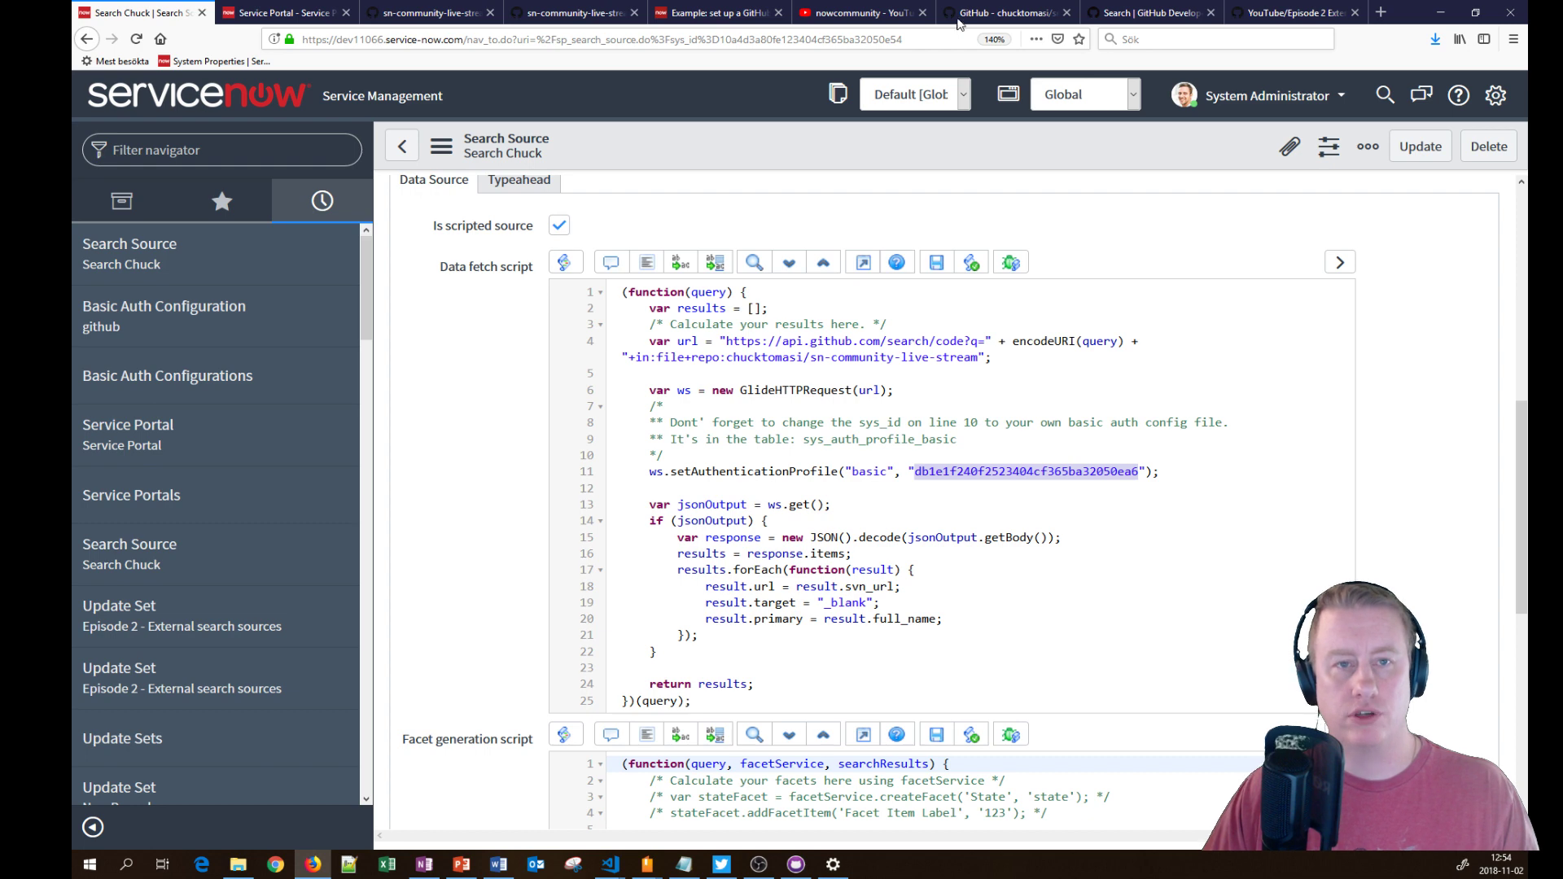
{"action": "left_click", "coordinate": [716, 12]}
Step: Highlight the repositories search path in the example URL, then jump to the Search code API section
{"action": "left_click", "coordinate": [926, 409]}
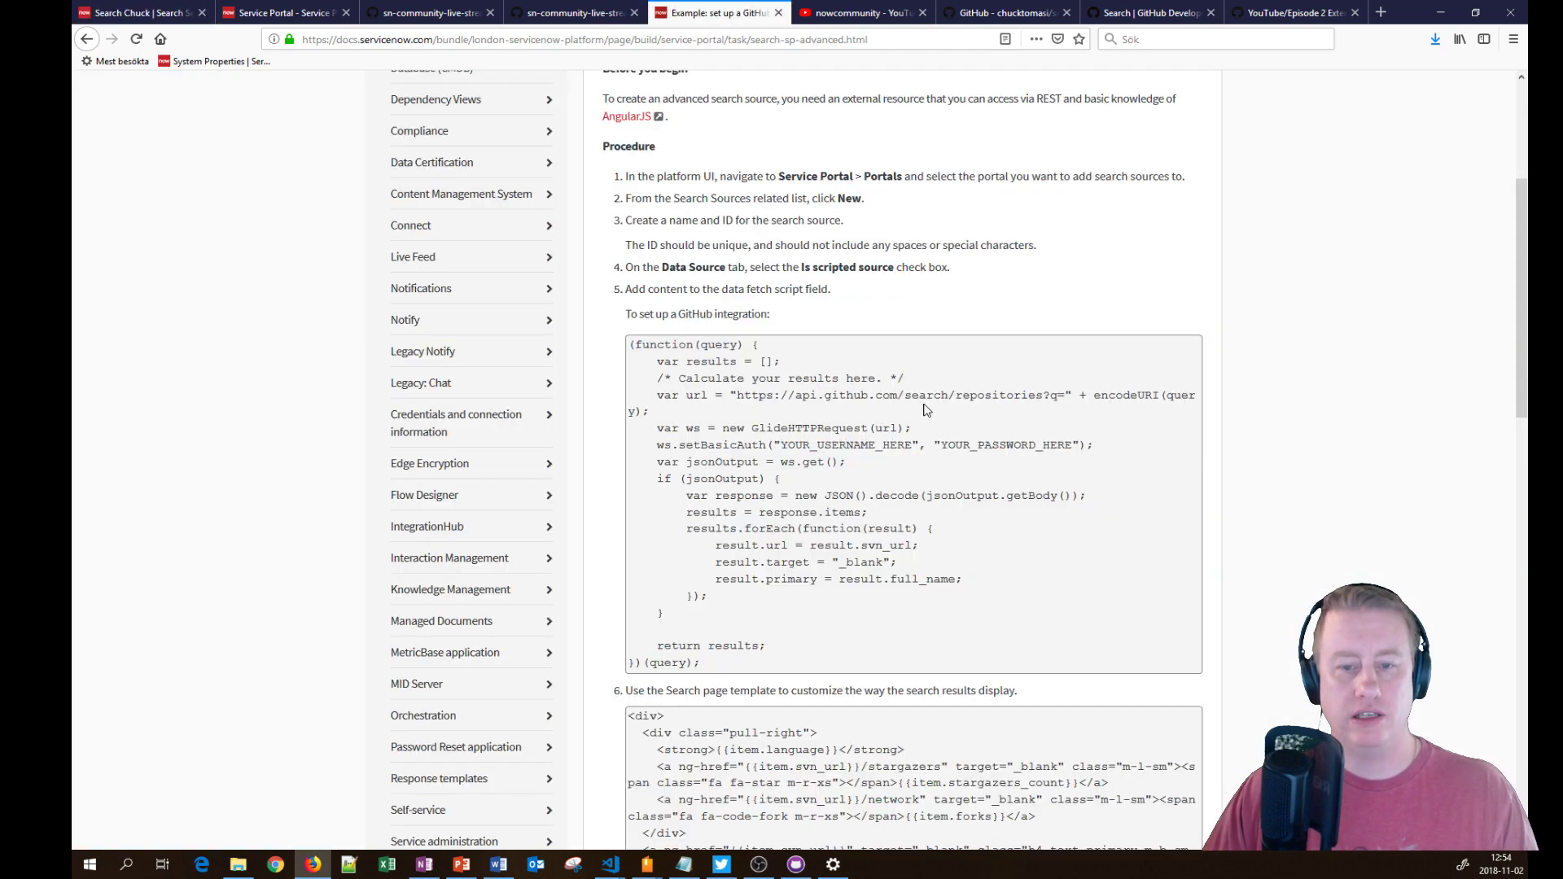
{"action": "left_click_drag", "start_coordinate": [876, 395], "coordinate": [1031, 396]}
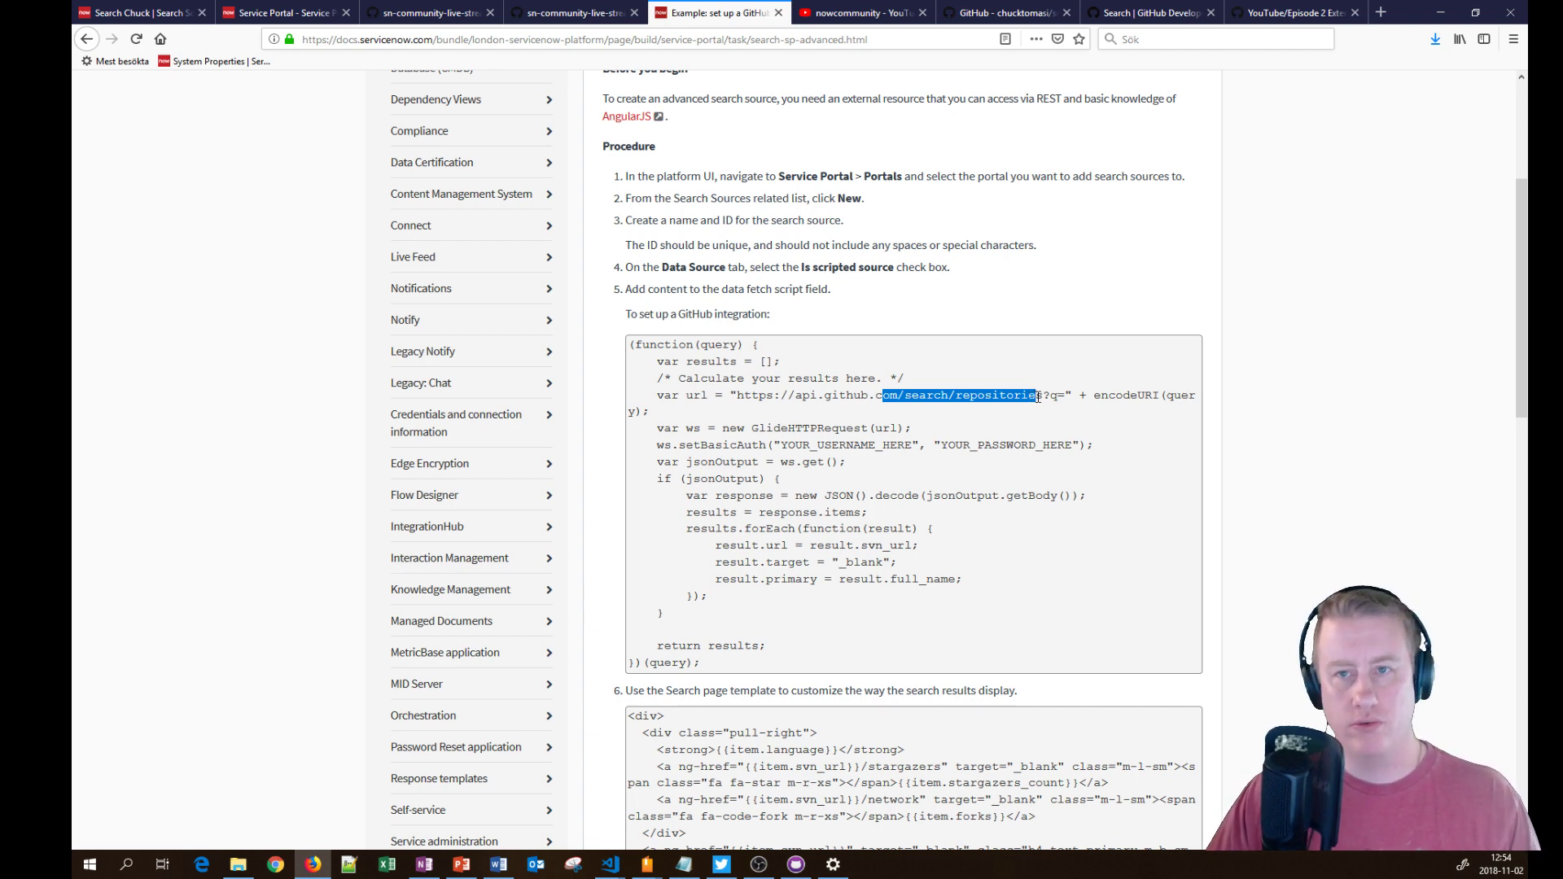
{"action": "left_click", "coordinate": [1135, 13]}
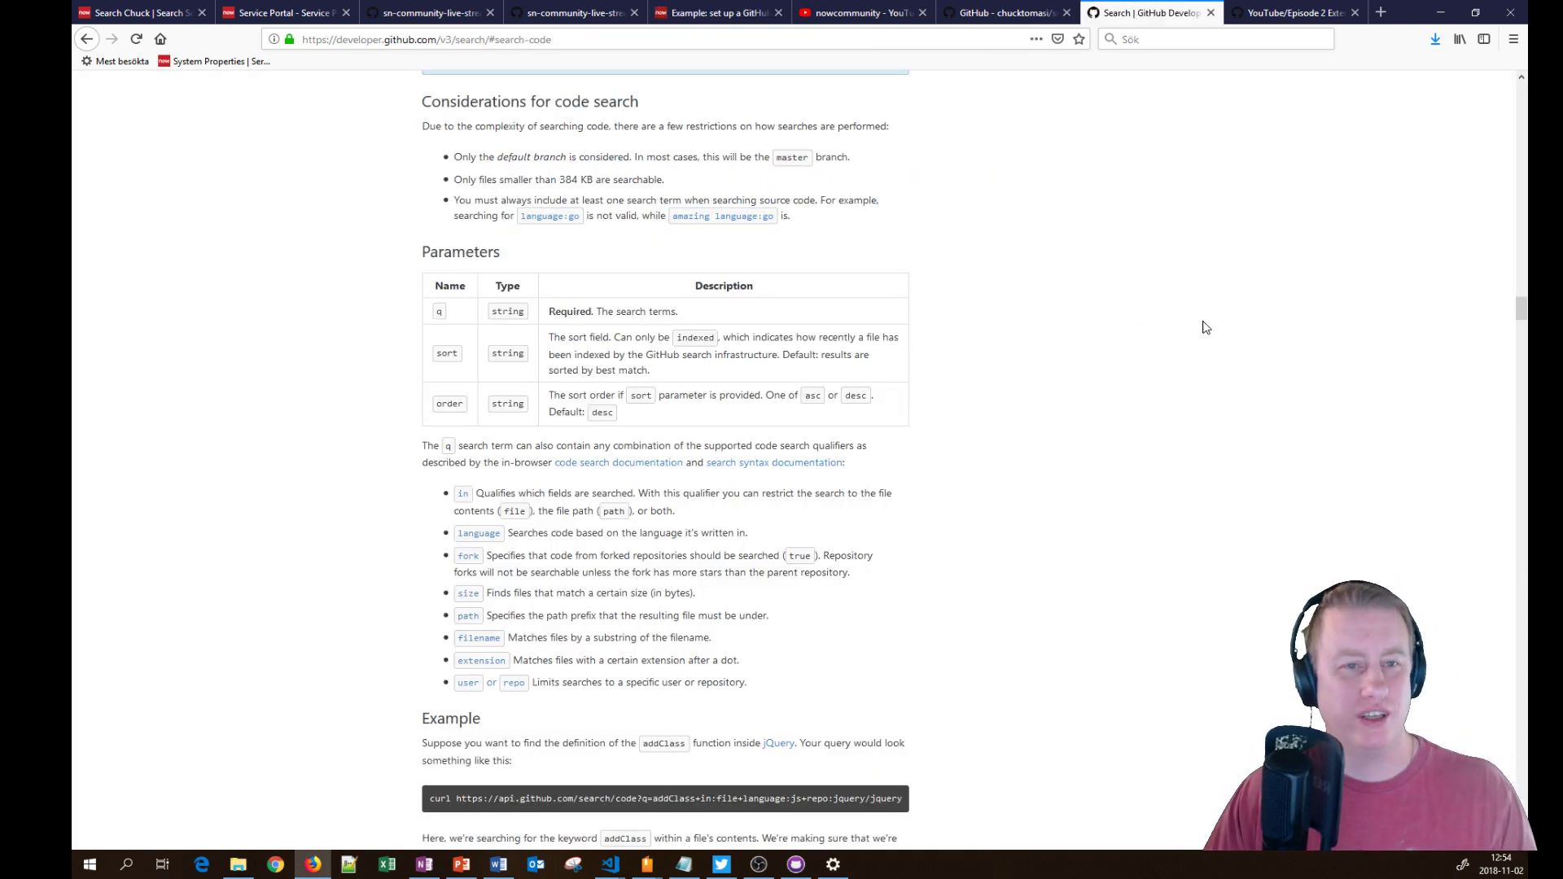
{"action": "left_click_drag", "start_coordinate": [1519, 308], "coordinate": [1519, 77]}
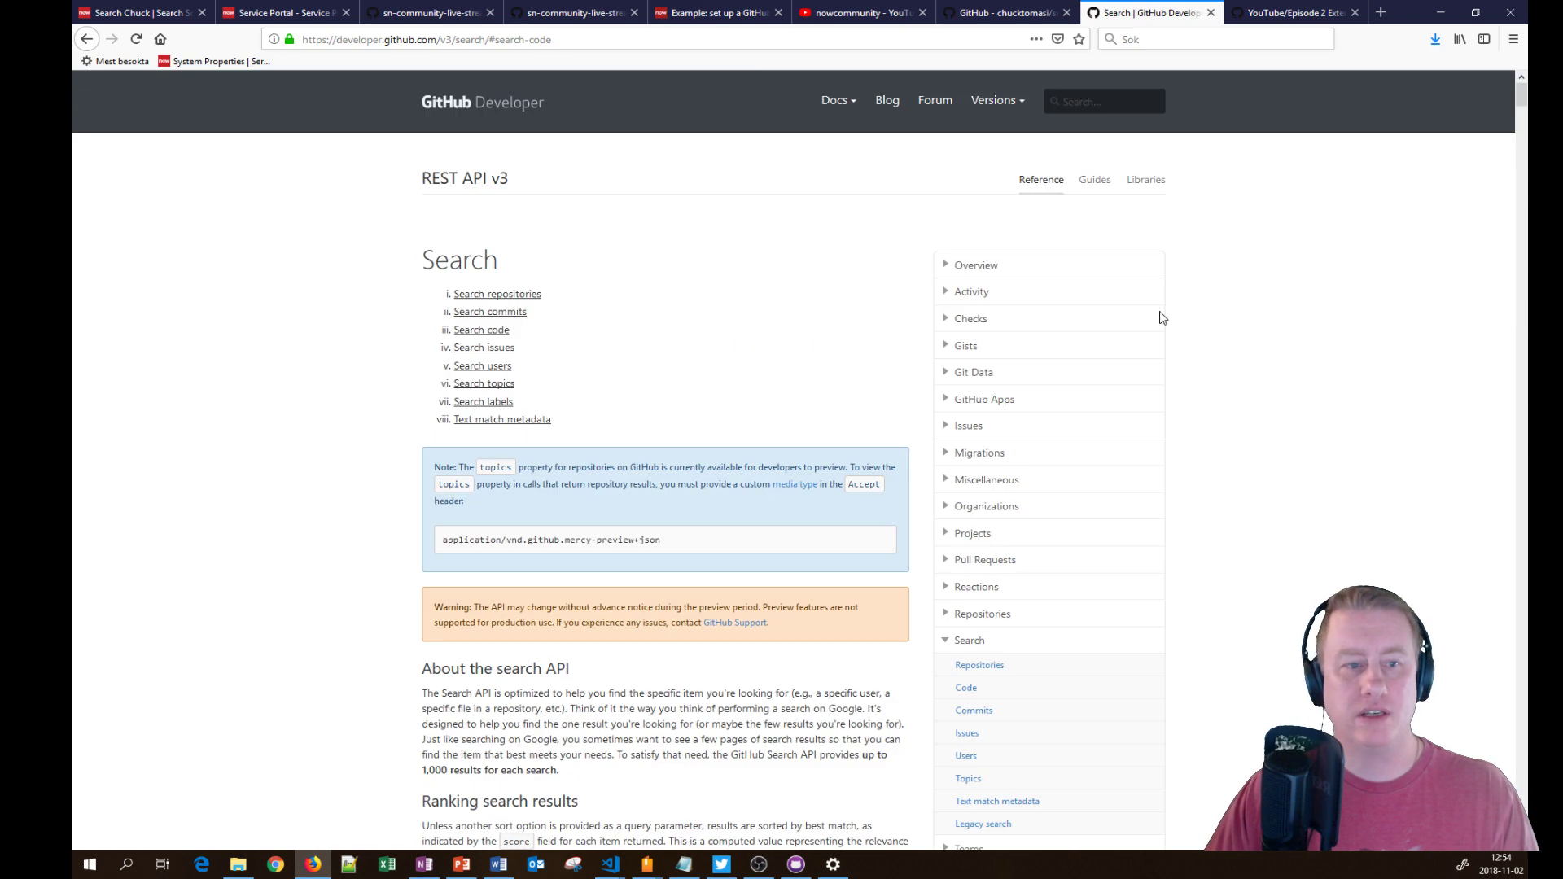
{"action": "left_click", "coordinate": [492, 330]}
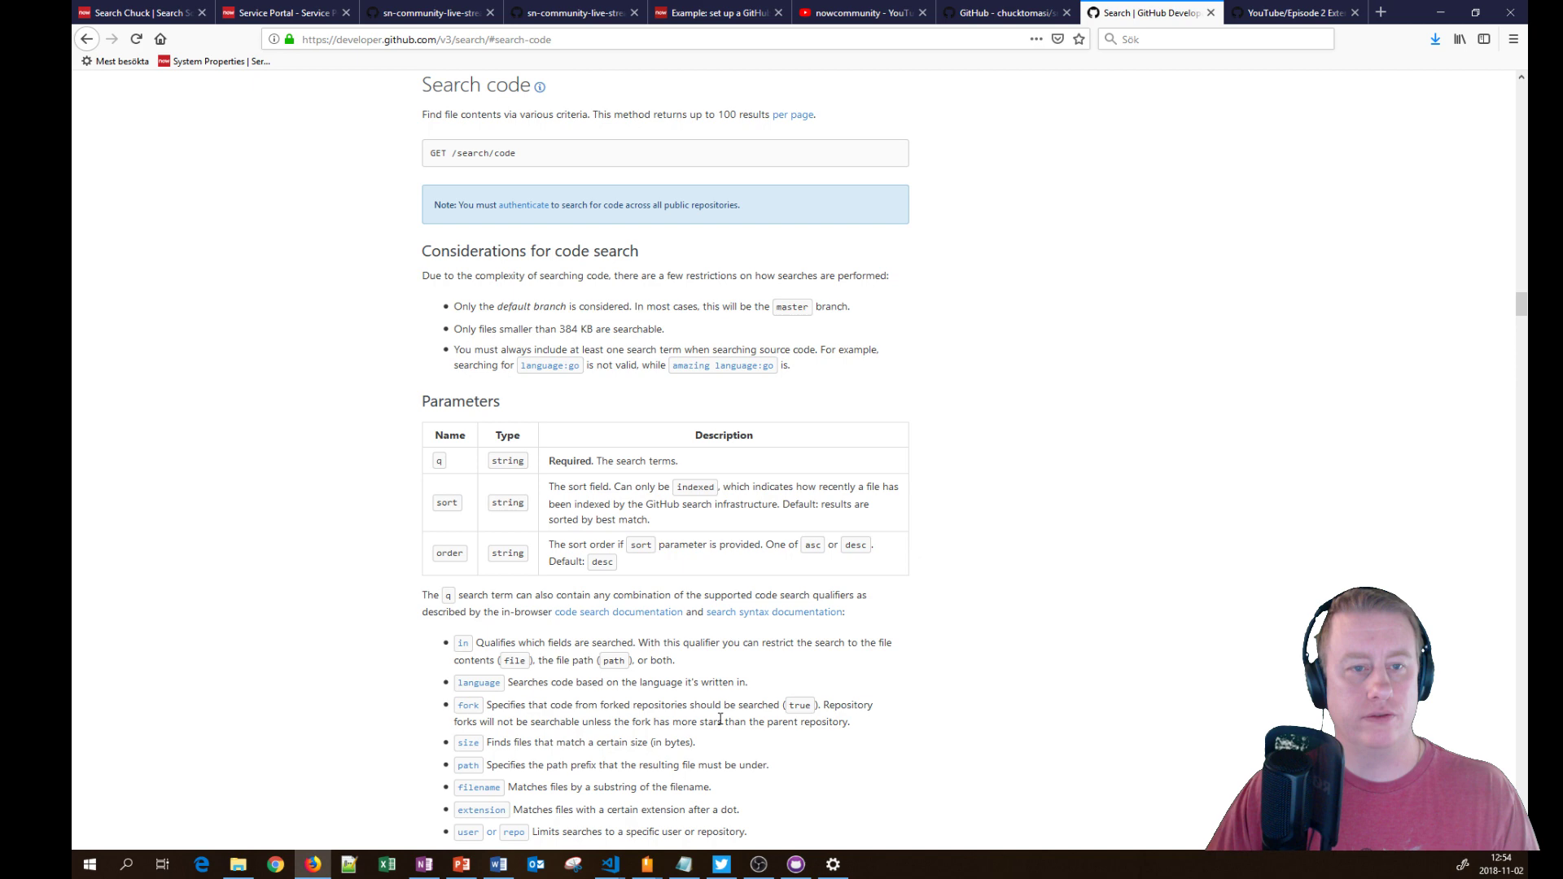
{"action": "scroll", "coordinate": [723, 719], "scroll_direction": "down", "scroll_amount": 1}
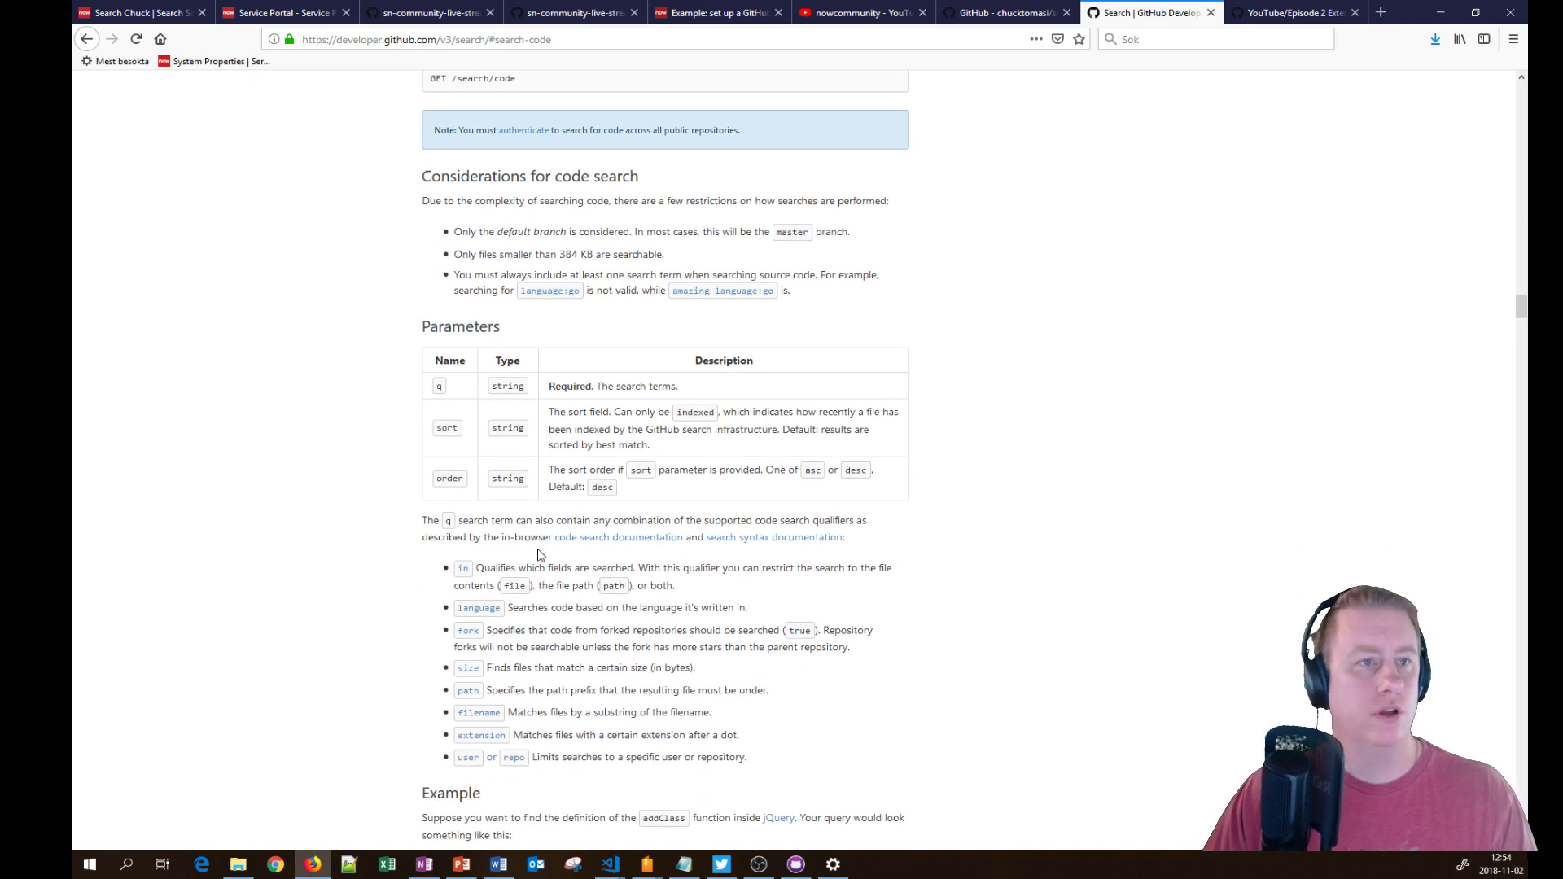
Step: In the Search Chuck data fetch script, review line 4's GitHub code search URL and repo qualifier
{"action": "left_click", "coordinate": [167, 15]}
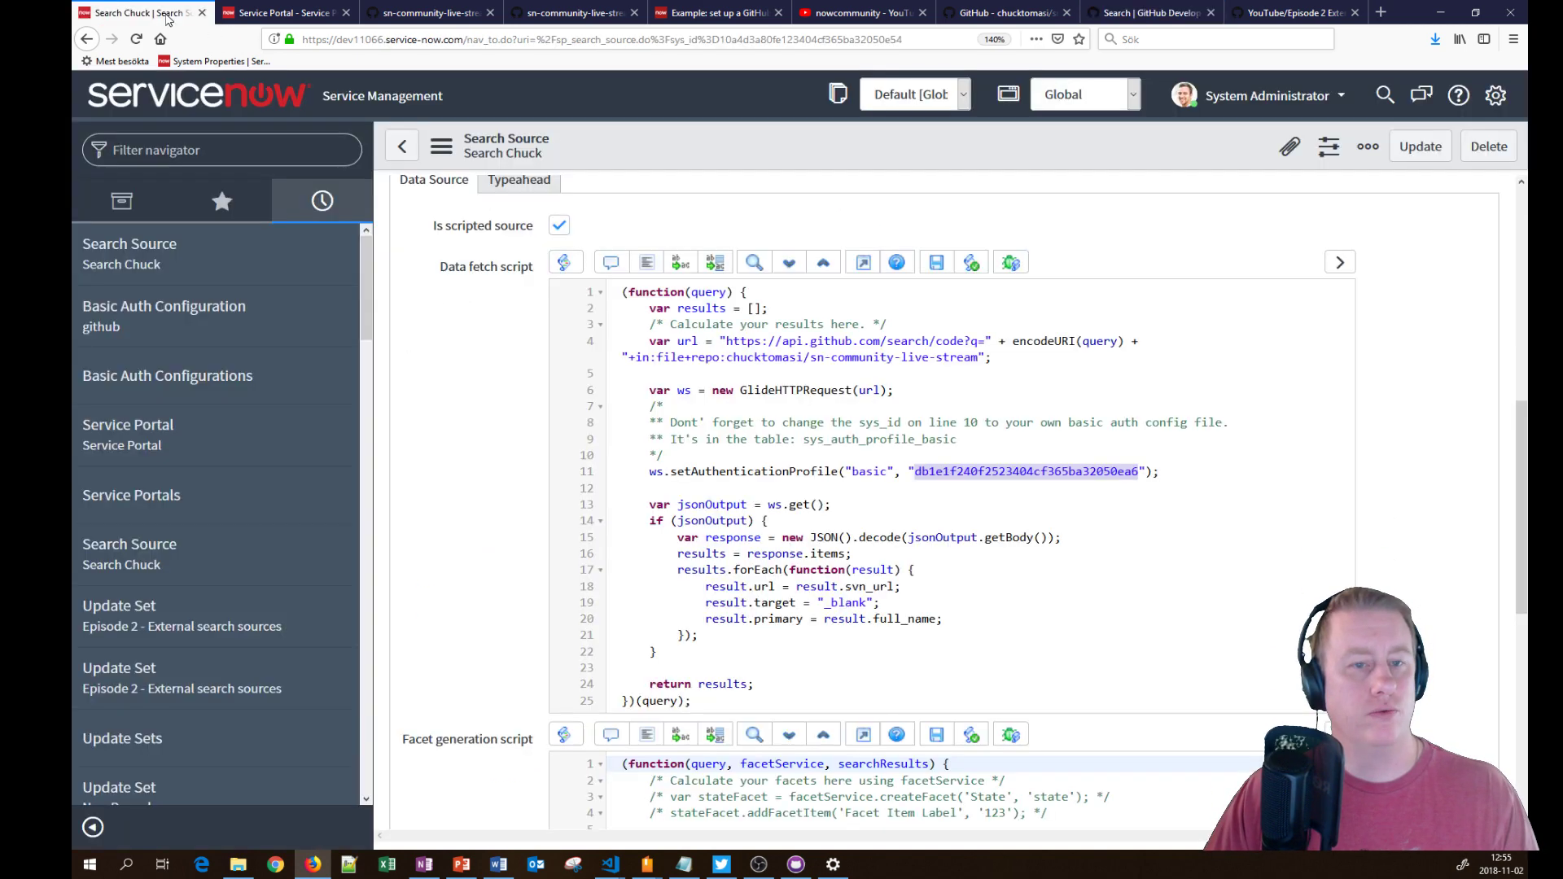
{"action": "left_click", "coordinate": [926, 364]}
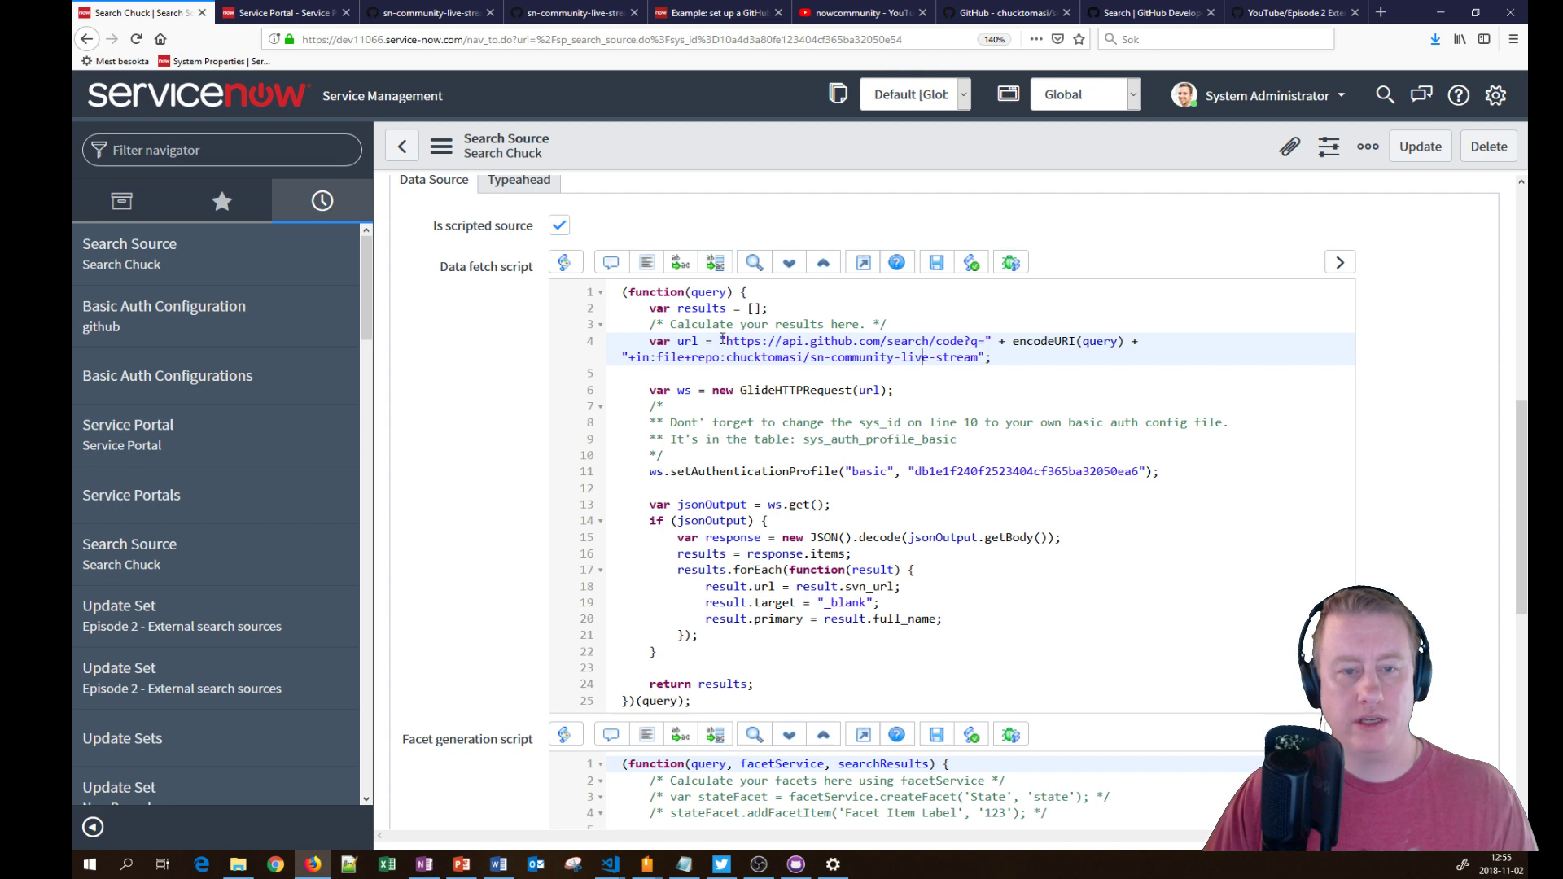
{"action": "left_click_drag", "start_coordinate": [728, 343], "coordinate": [1116, 341]}
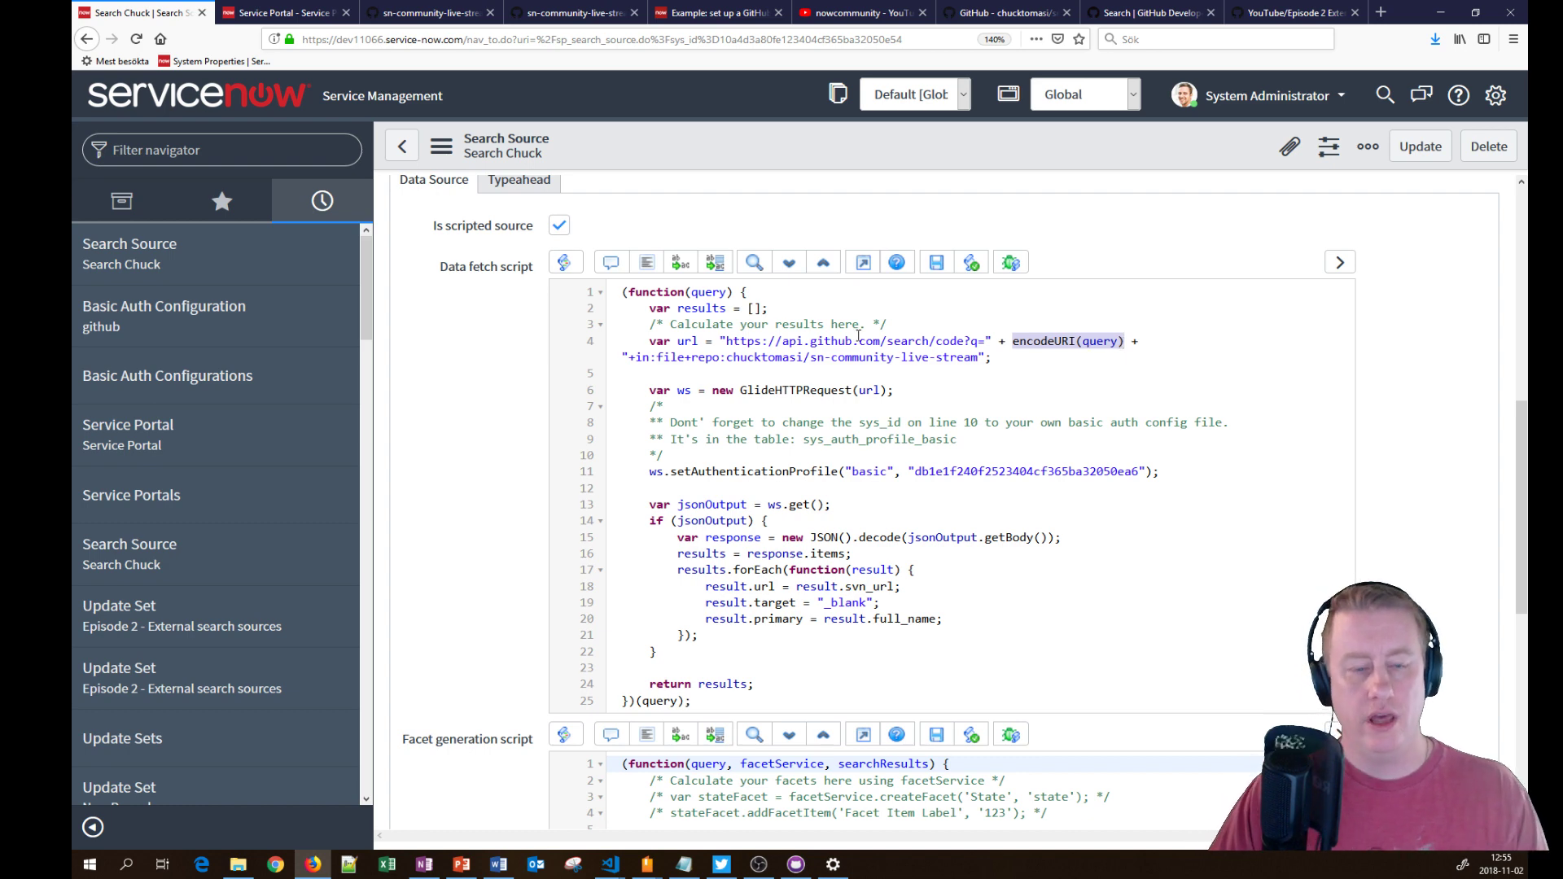
{"action": "left_click_drag", "start_coordinate": [692, 357], "coordinate": [801, 359]}
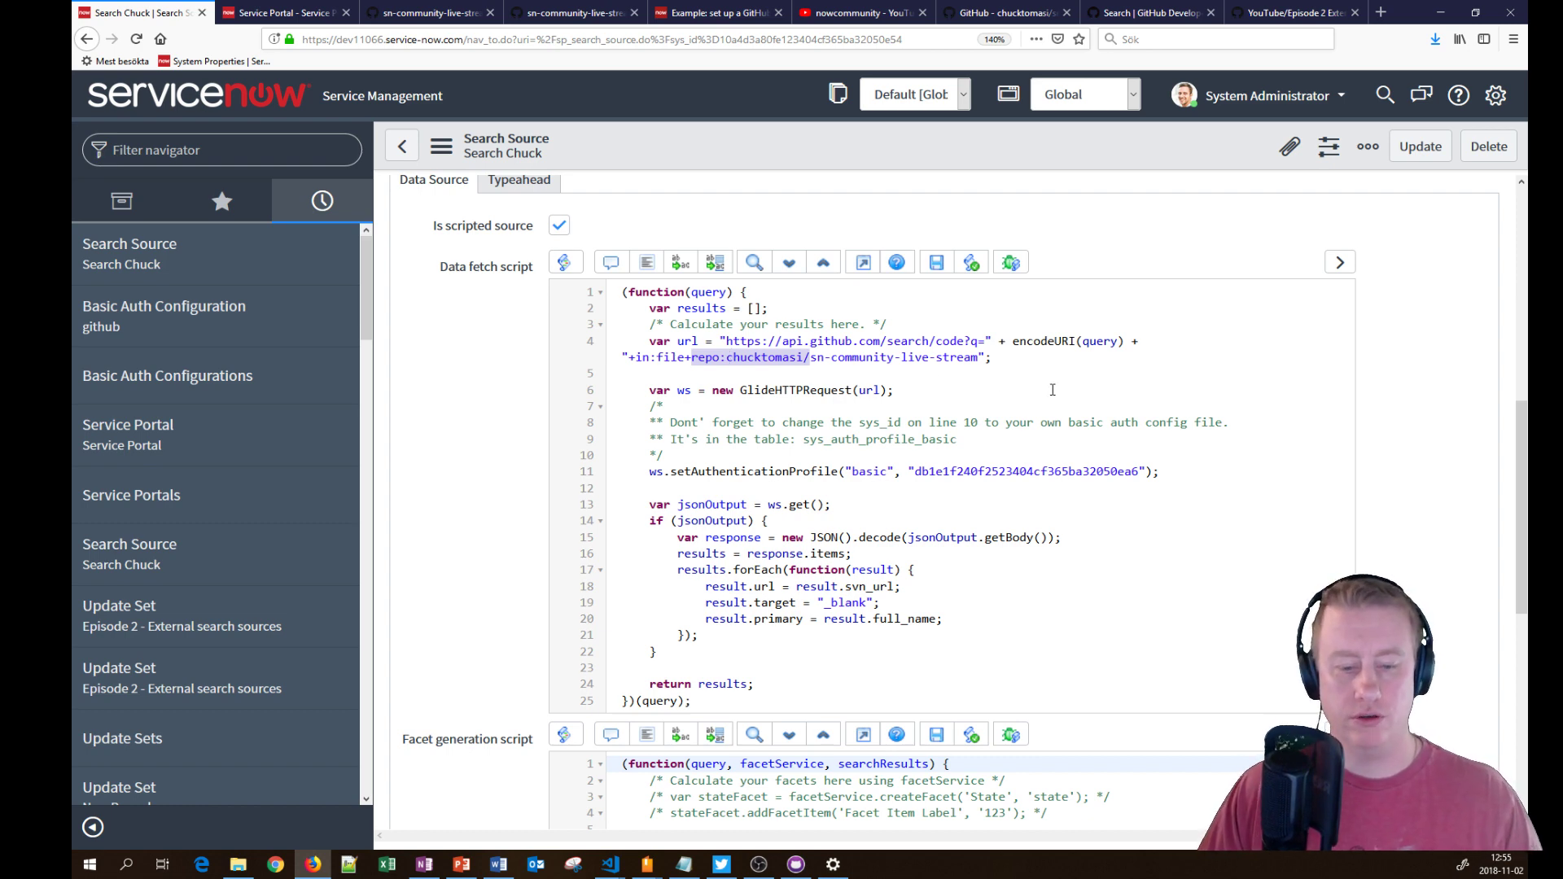
Step: Select the search page template code and check the Typeahead settings before returning to Data Source
{"action": "scroll", "coordinate": [681, 429], "scroll_direction": "up", "scroll_amount": 6}
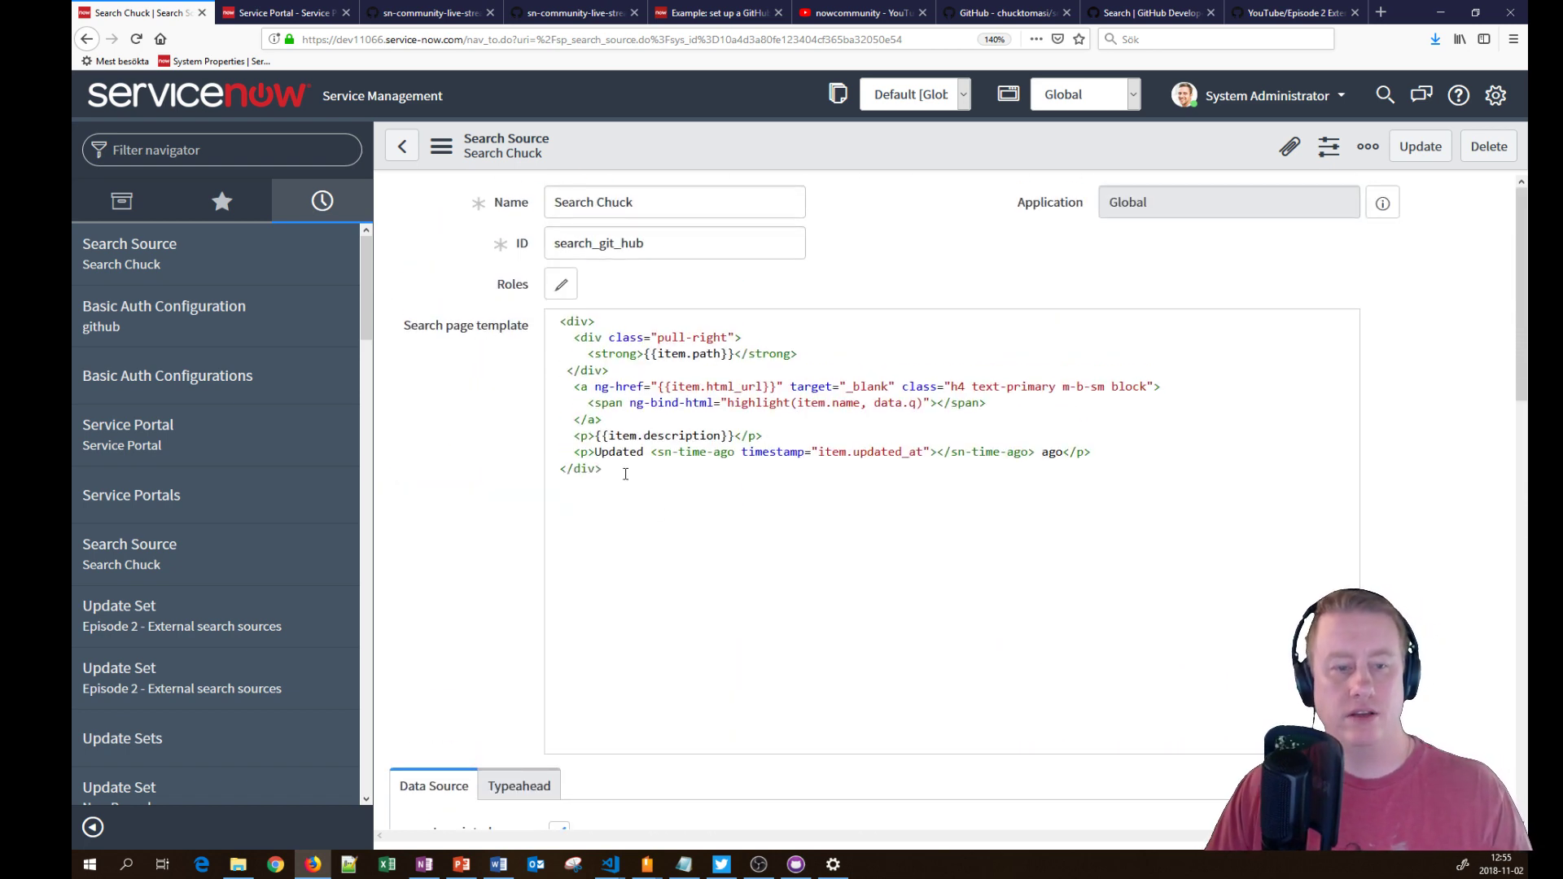
{"action": "left_click_drag", "start_coordinate": [626, 474], "coordinate": [564, 324]}
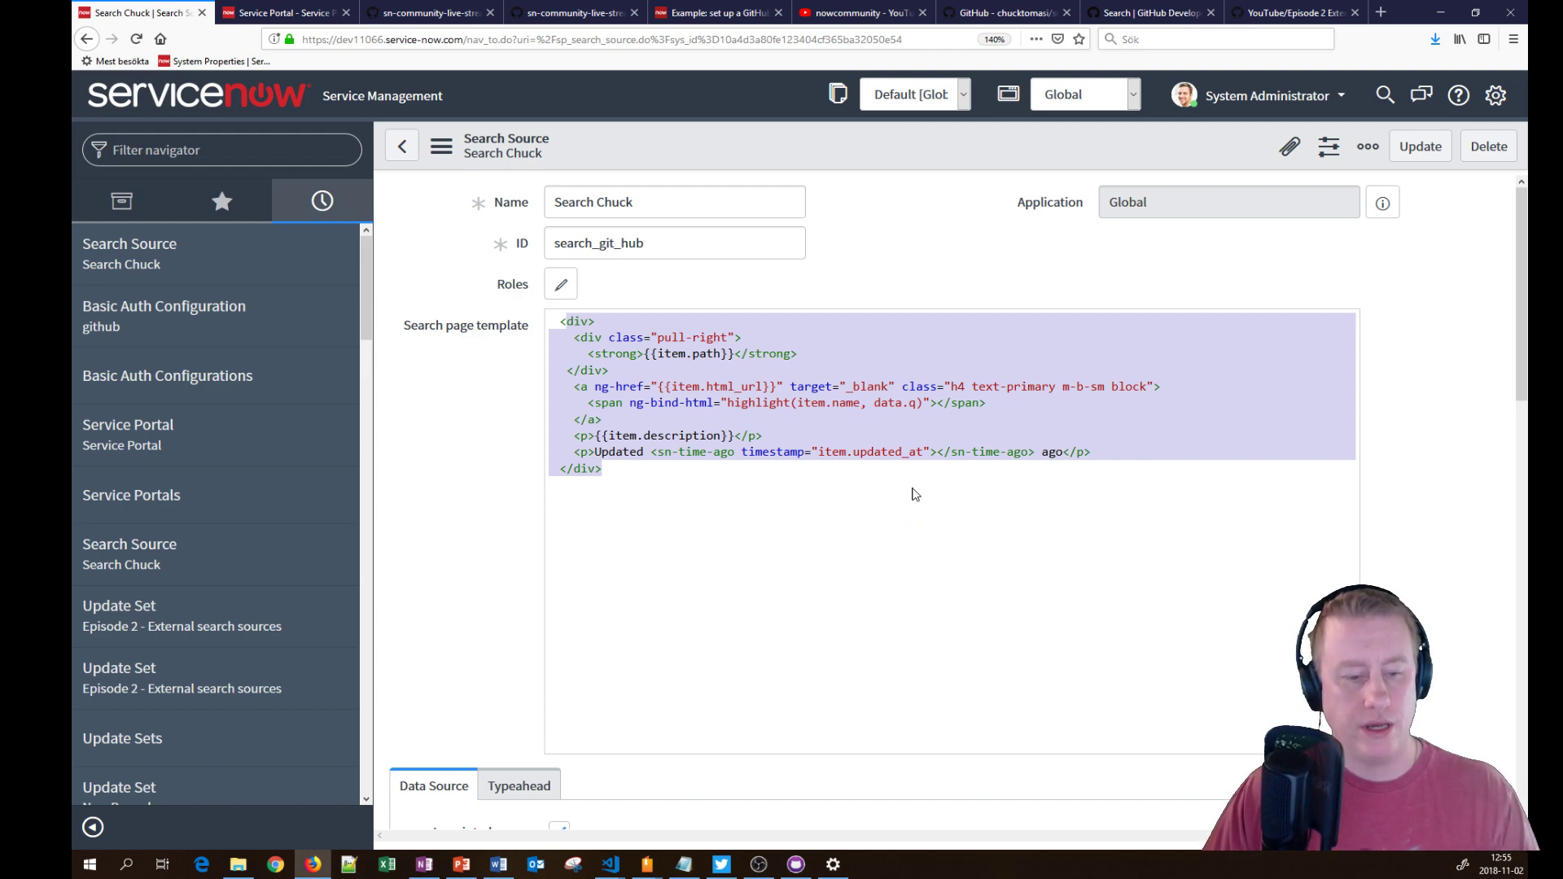
{"action": "scroll", "coordinate": [920, 492], "scroll_direction": "down", "scroll_amount": 2}
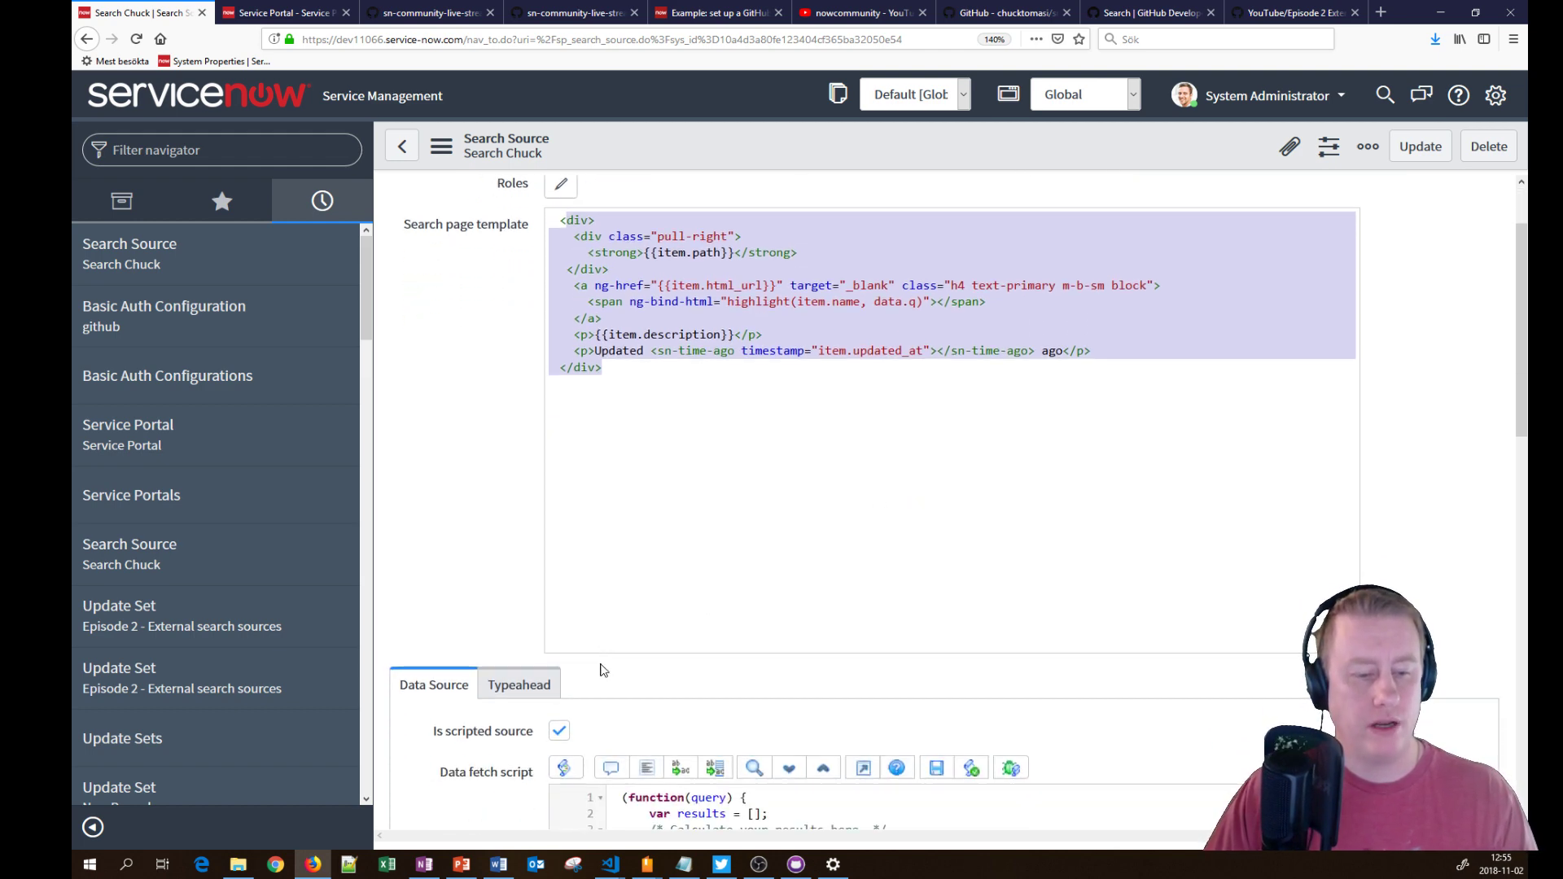
{"action": "left_click", "coordinate": [501, 692]}
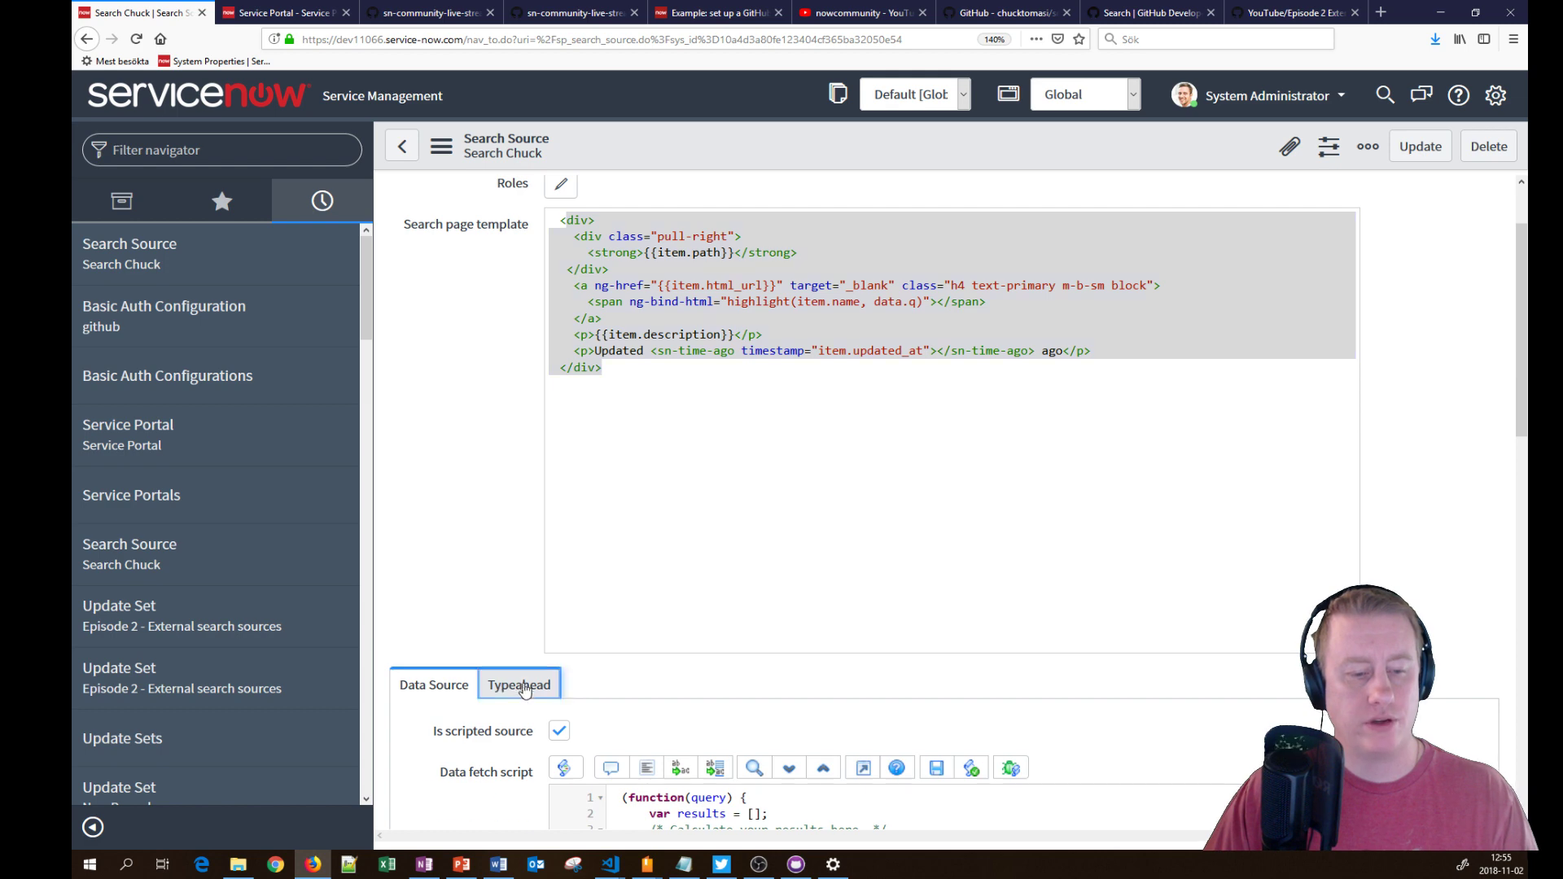
{"action": "left_click", "coordinate": [434, 685]}
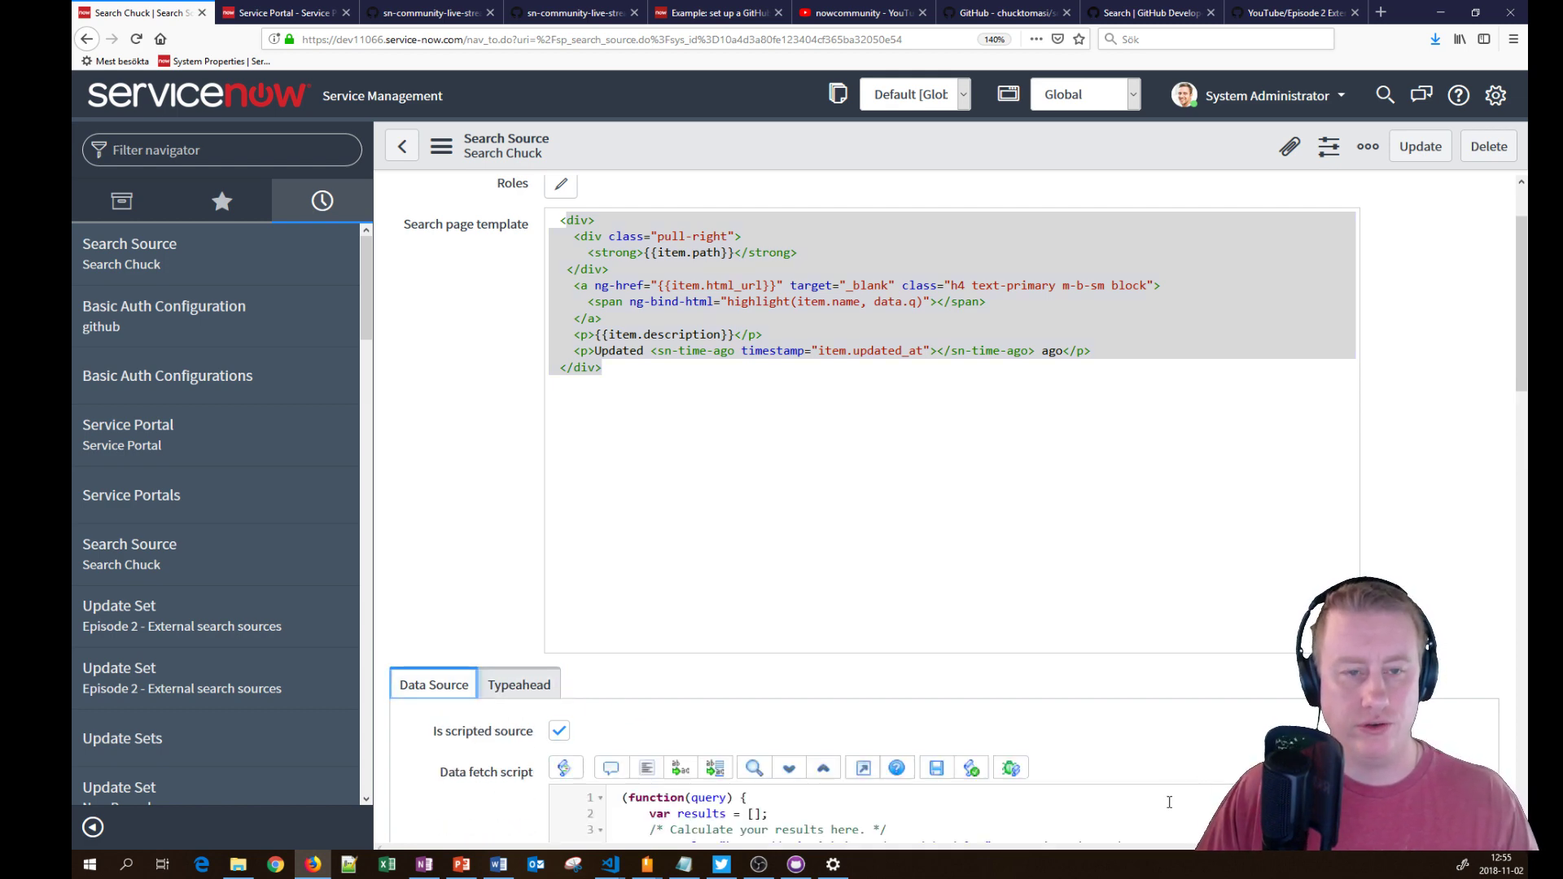
{"action": "scroll", "coordinate": [1040, 631], "scroll_direction": "up", "scroll_amount": 2}
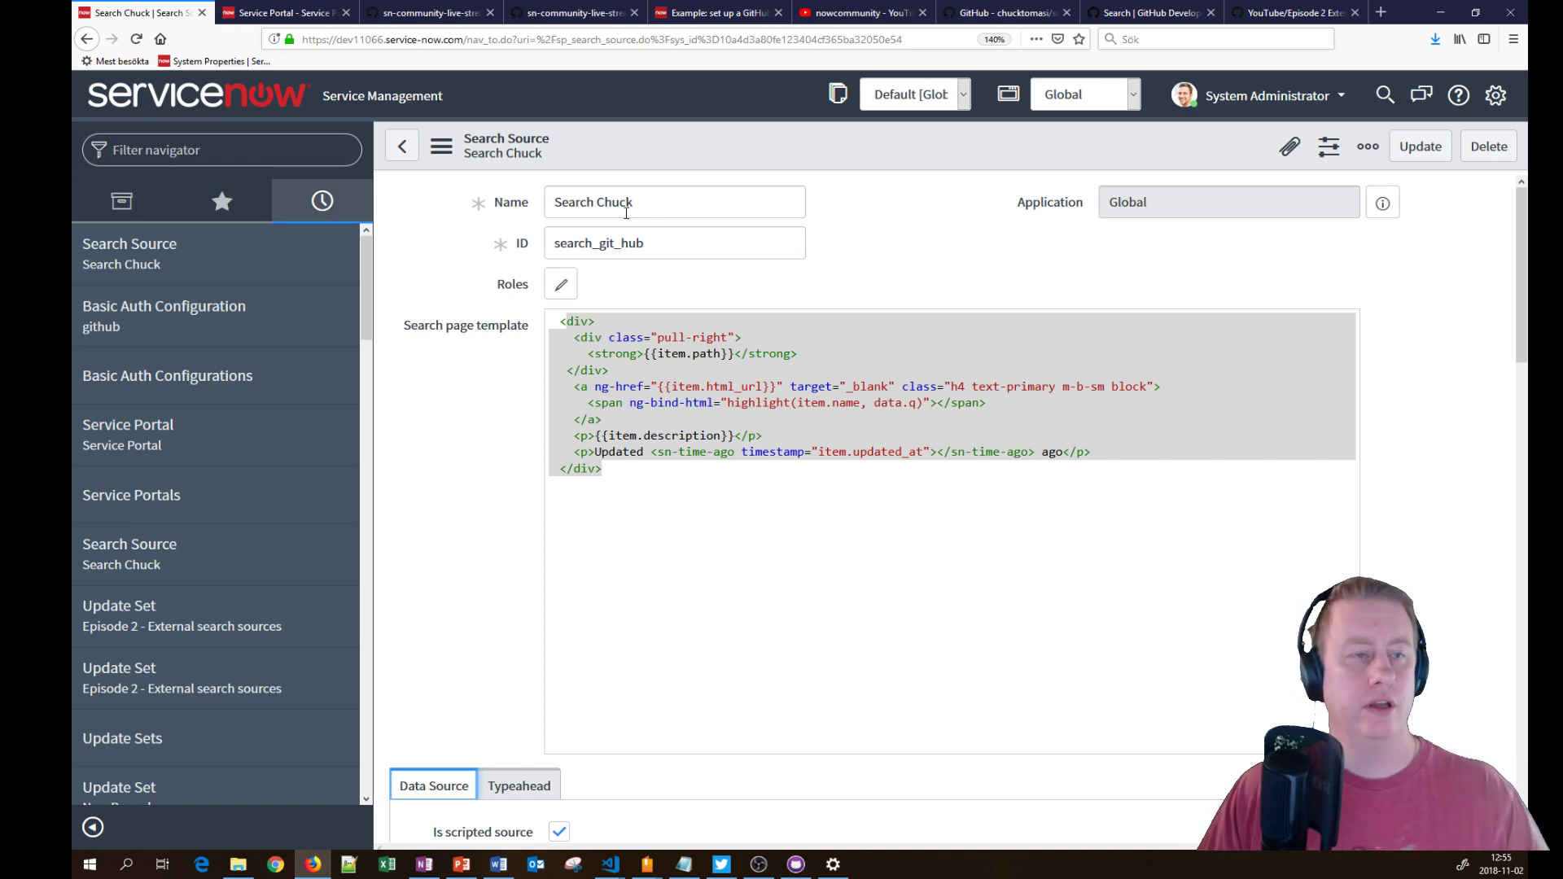
Step: Replace the portal search text with 'glidedatetime' and run the search
{"action": "left_click", "coordinate": [280, 12]}
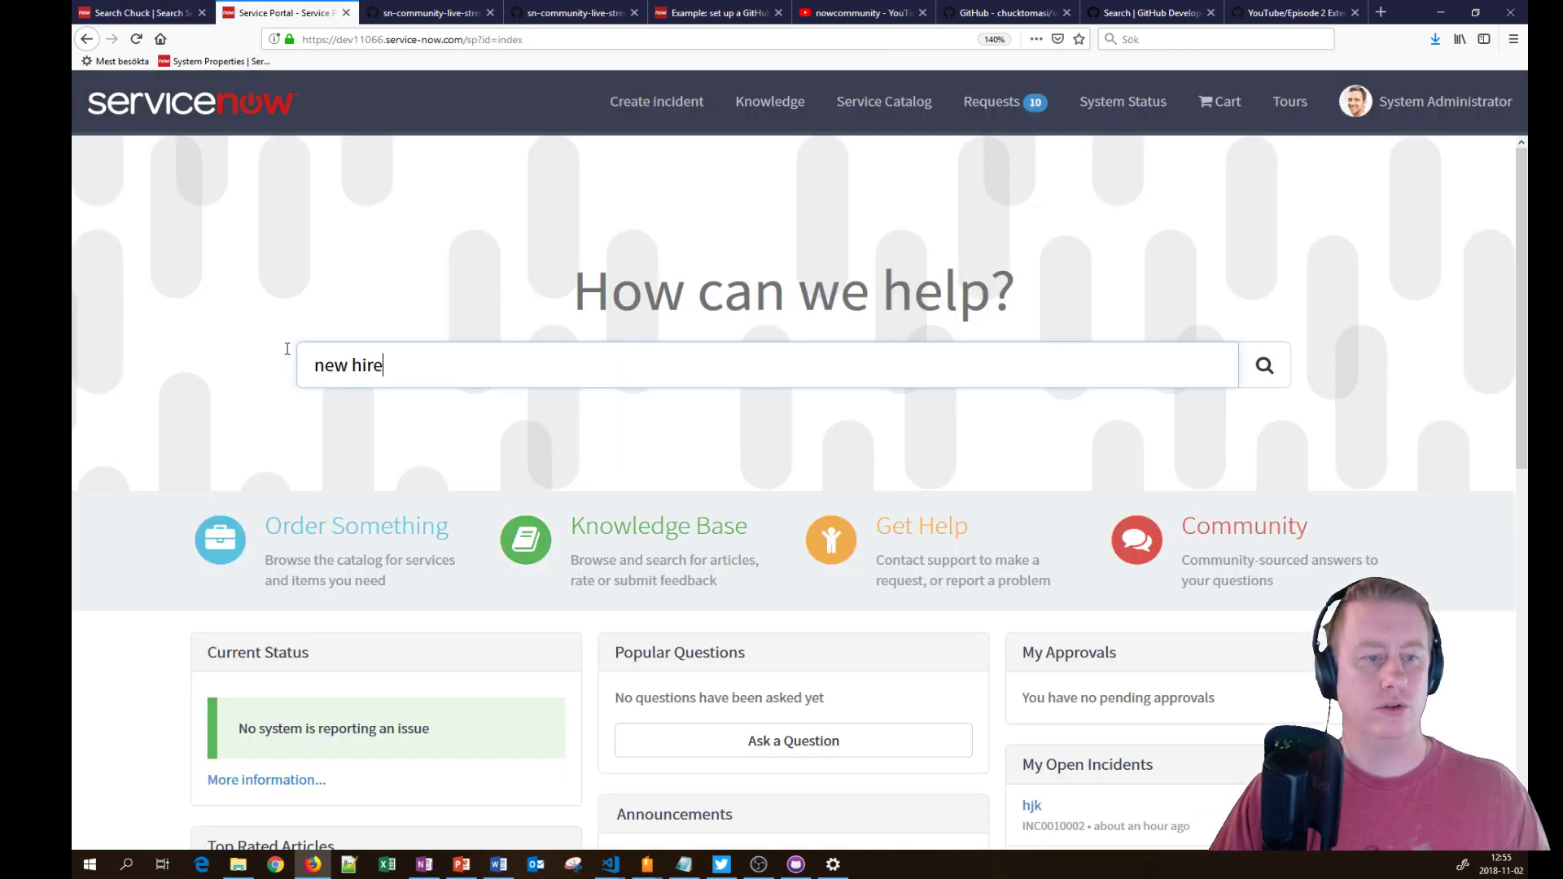
{"action": "key", "text": "ctrl+a"}
{"action": "type", "text": "gtlkfe"}
{"action": "key", "text": "BackSpace"}
{"action": "key", "text": "BackSpace"}
{"action": "key", "text": "BackSpace"}
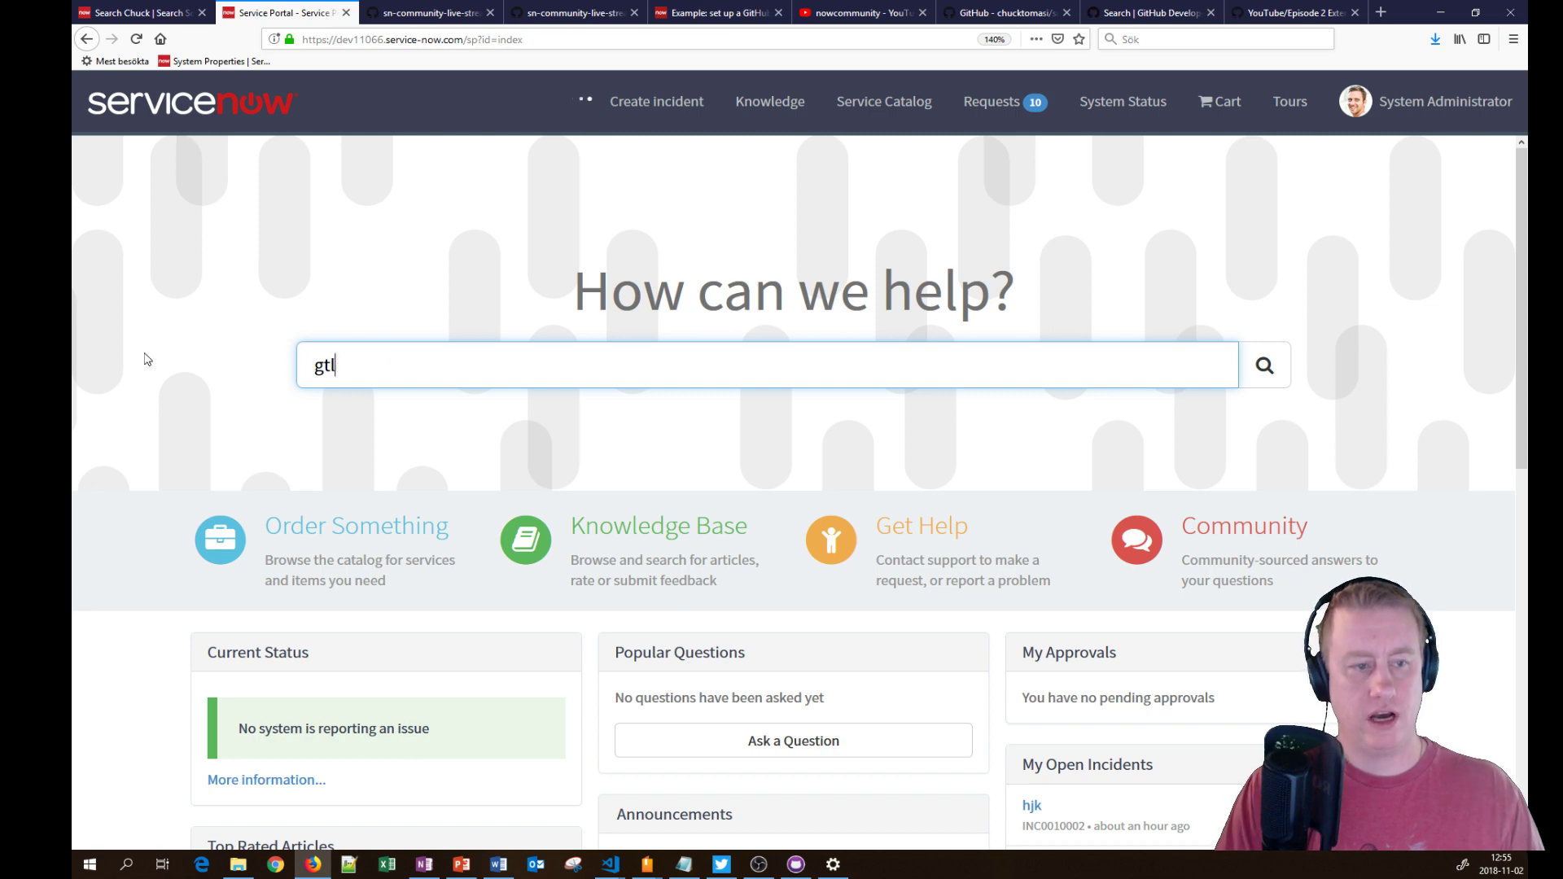
{"action": "type", "text": "lide"}
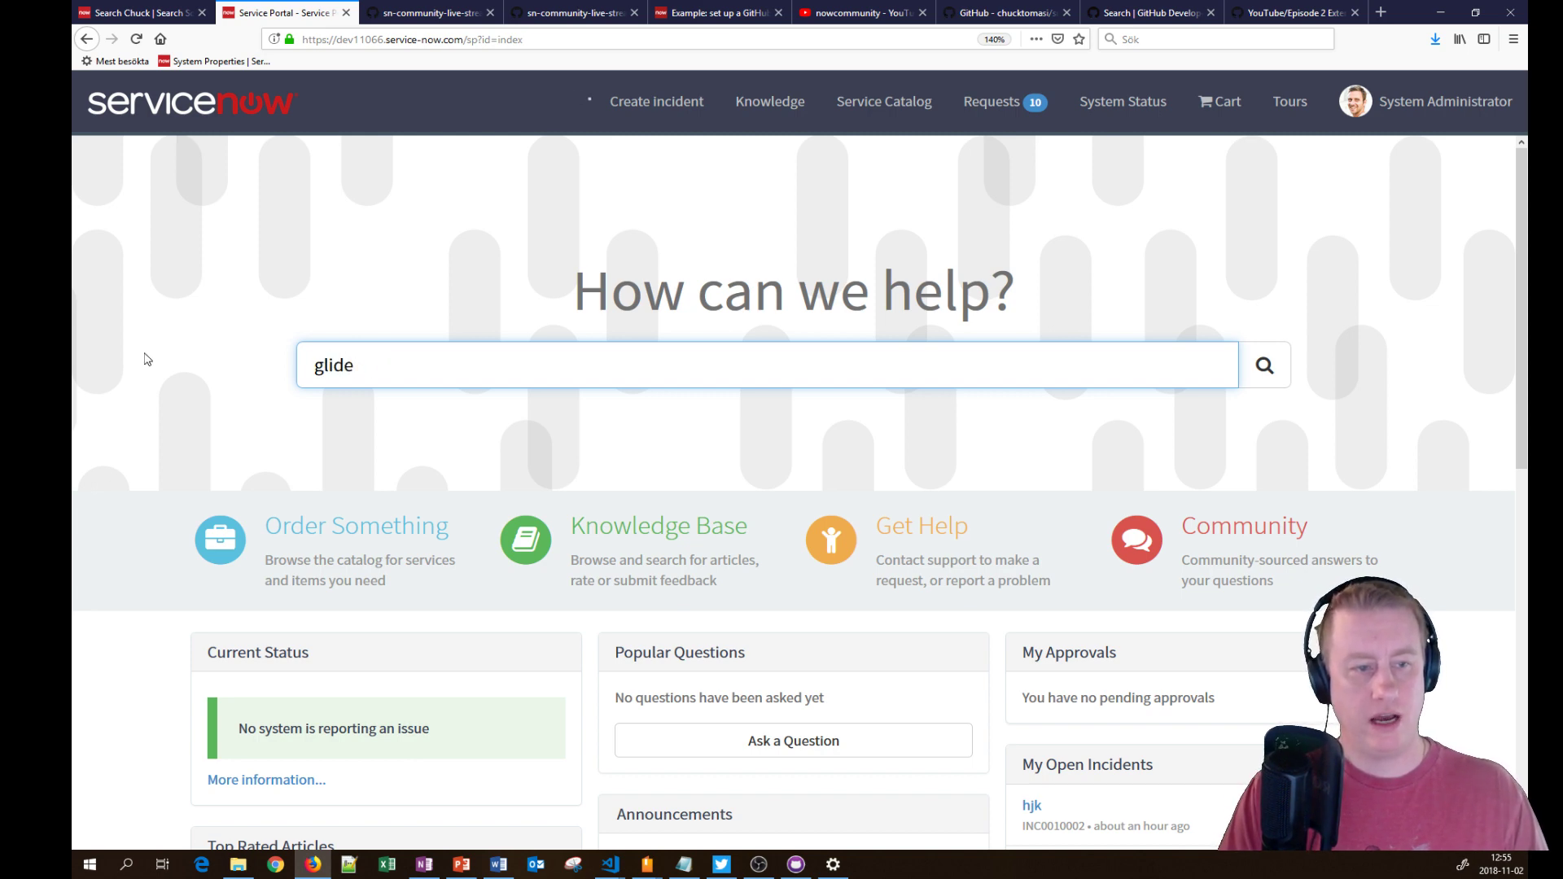
{"action": "type", "text": "adatetime"}
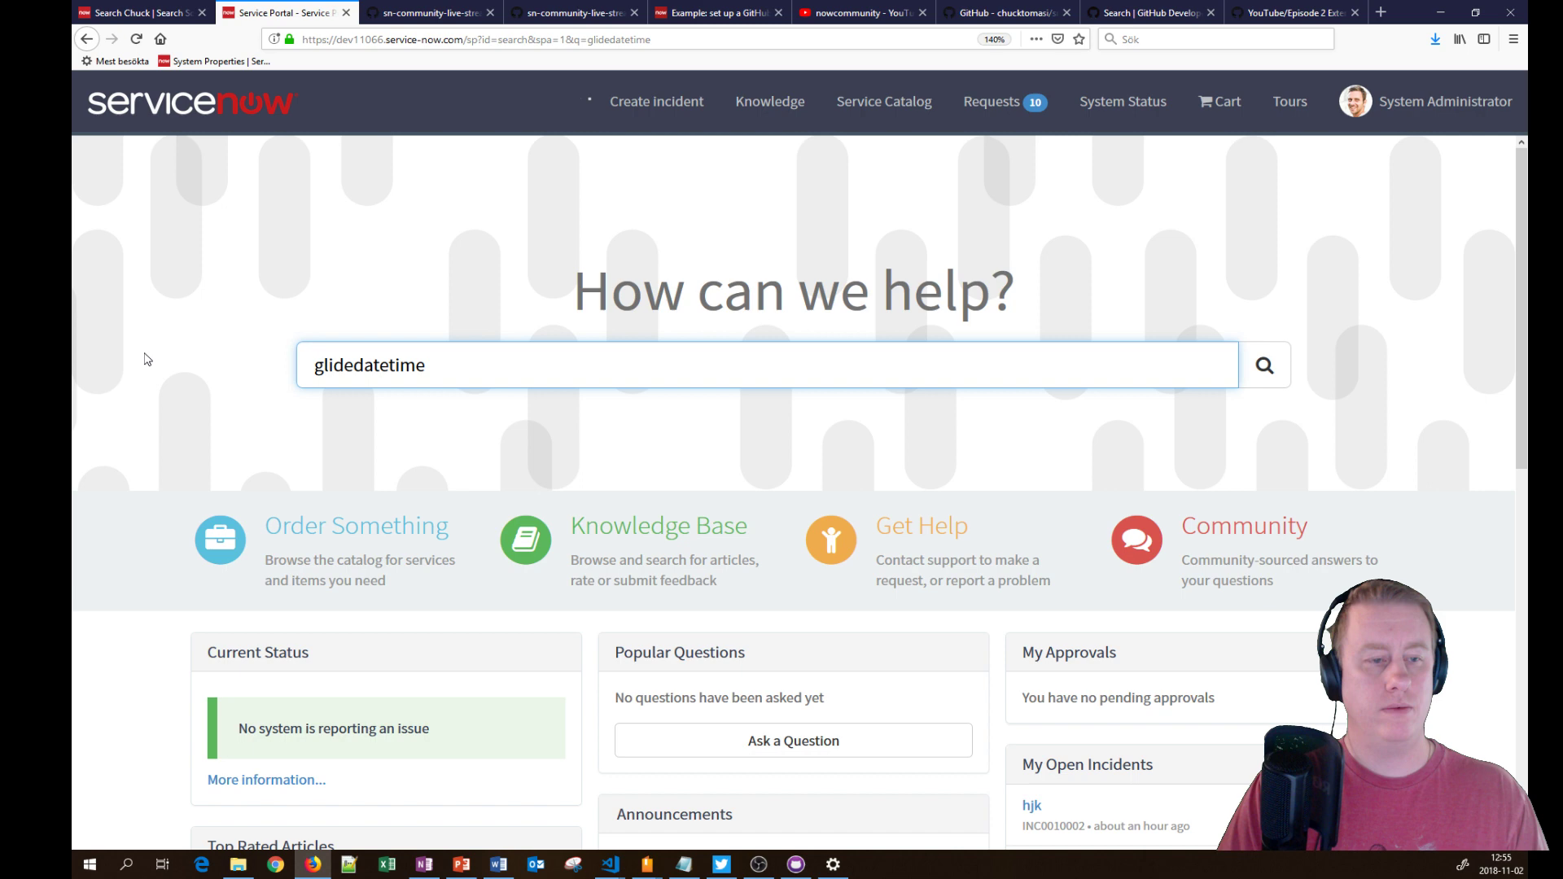
{"action": "key", "text": "Return"}
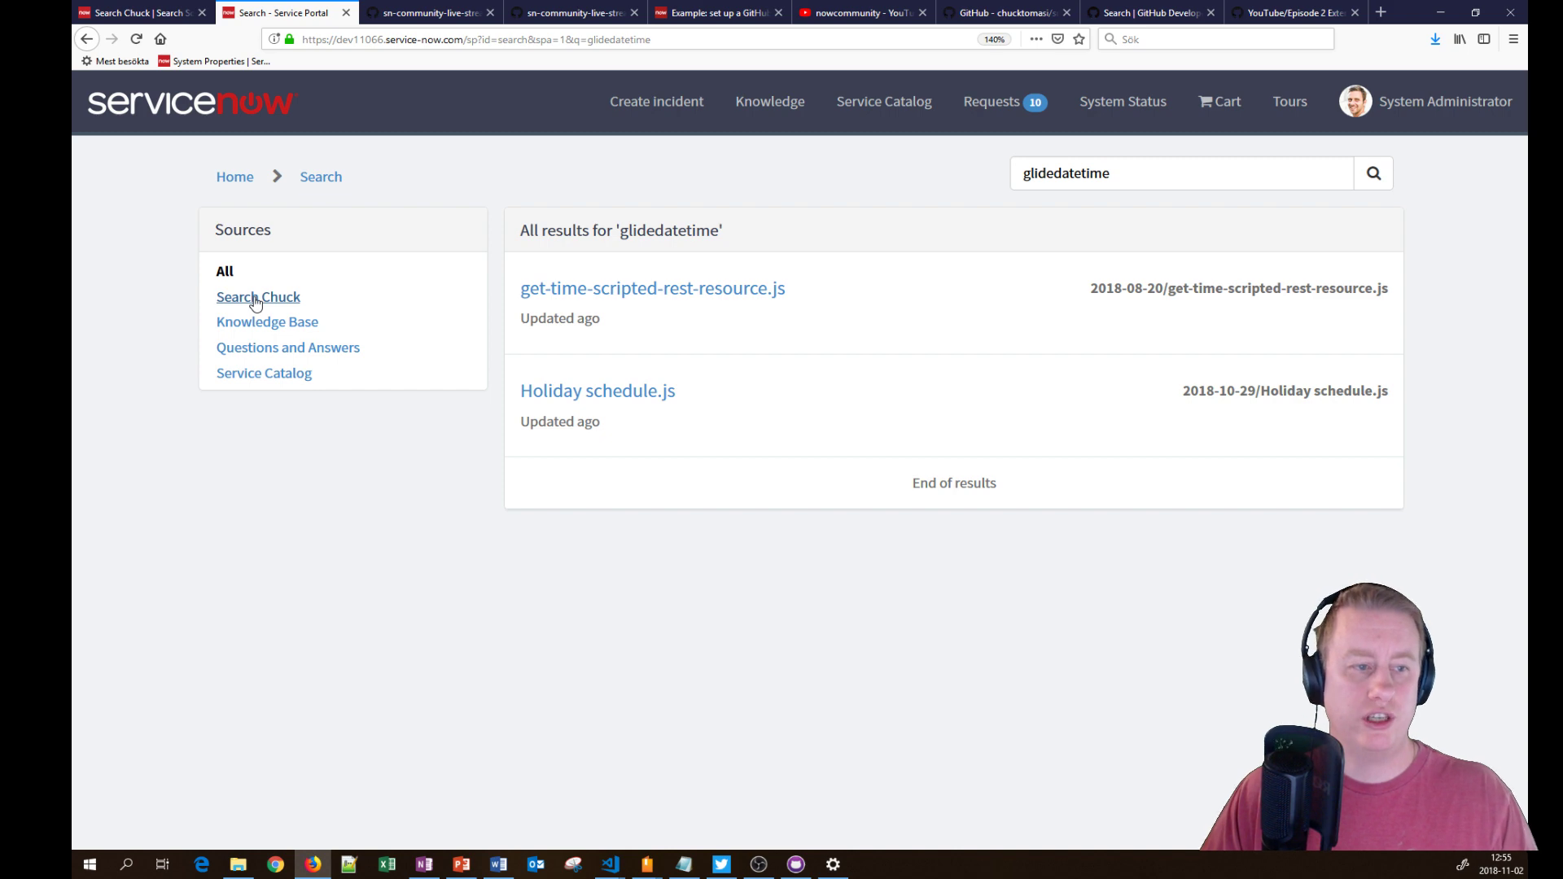
Step: Filter the results to the Search Chuck source and open the first result
{"action": "left_click", "coordinate": [256, 300]}
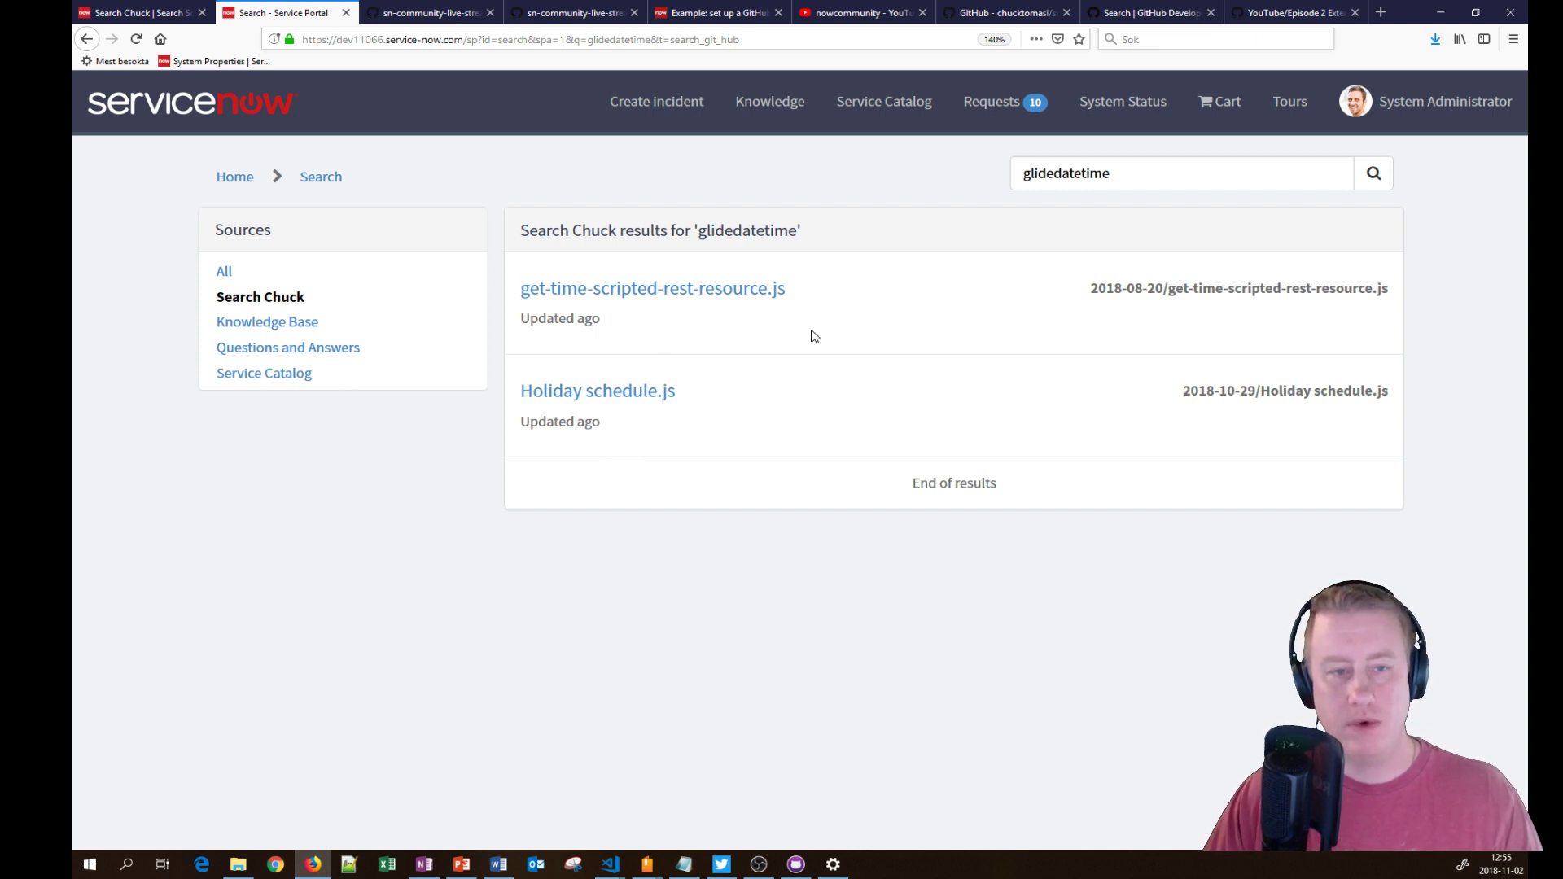
{"action": "left_click_drag", "start_coordinate": [783, 289], "coordinate": [659, 398]}
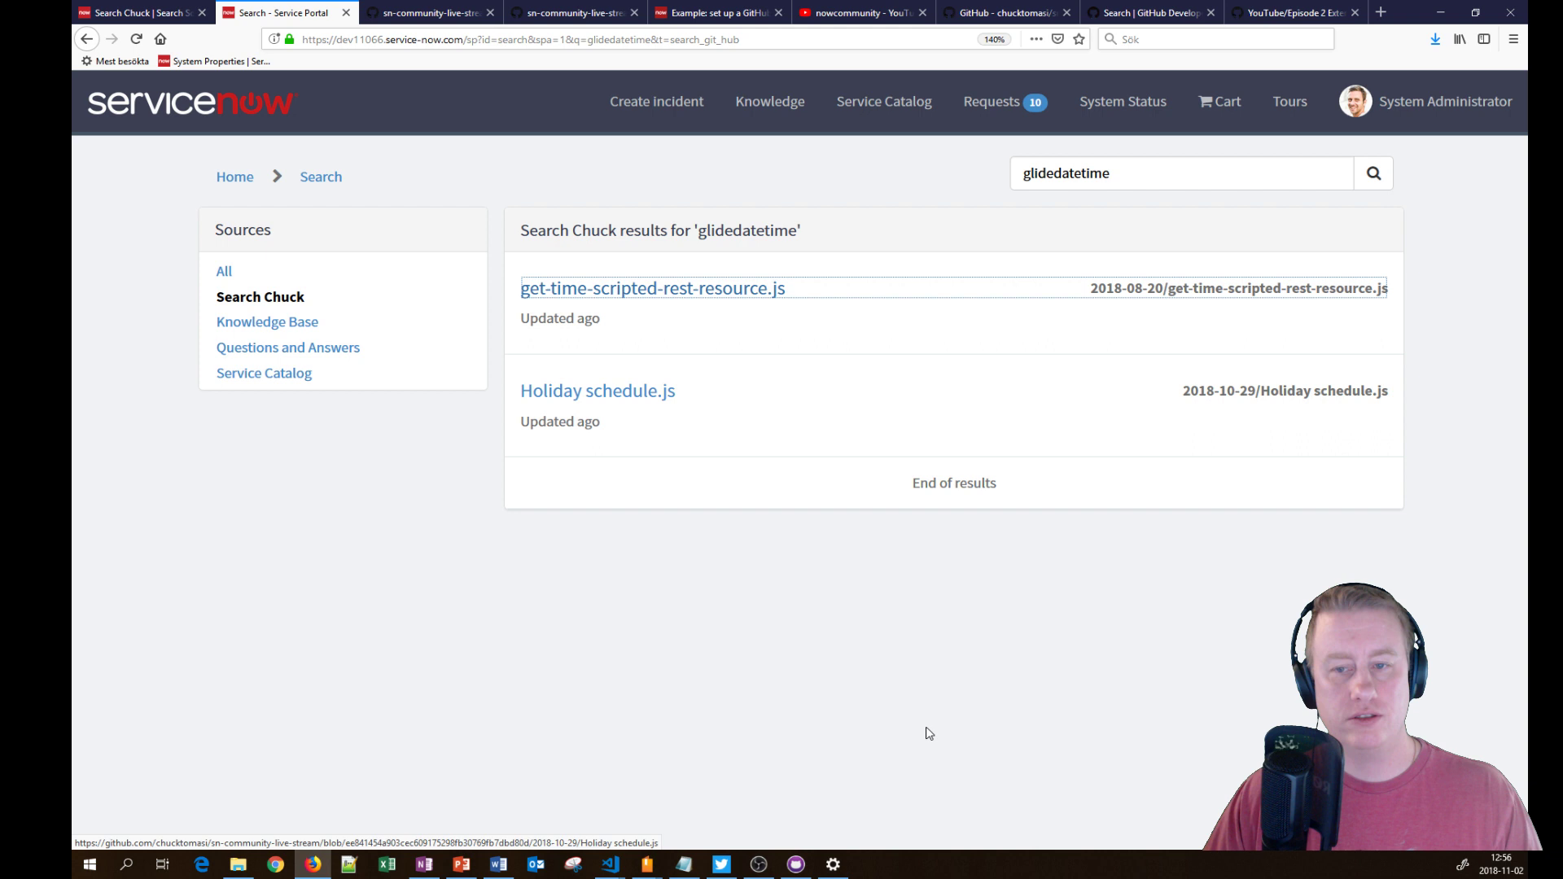
{"action": "mouse_move", "coordinate": [1088, 293]}
{"action": "left_mouse_down"}
{"action": "mouse_move", "coordinate": [1130, 286]}
{"action": "mouse_move", "coordinate": [1116, 293]}
{"action": "left_mouse_up"}
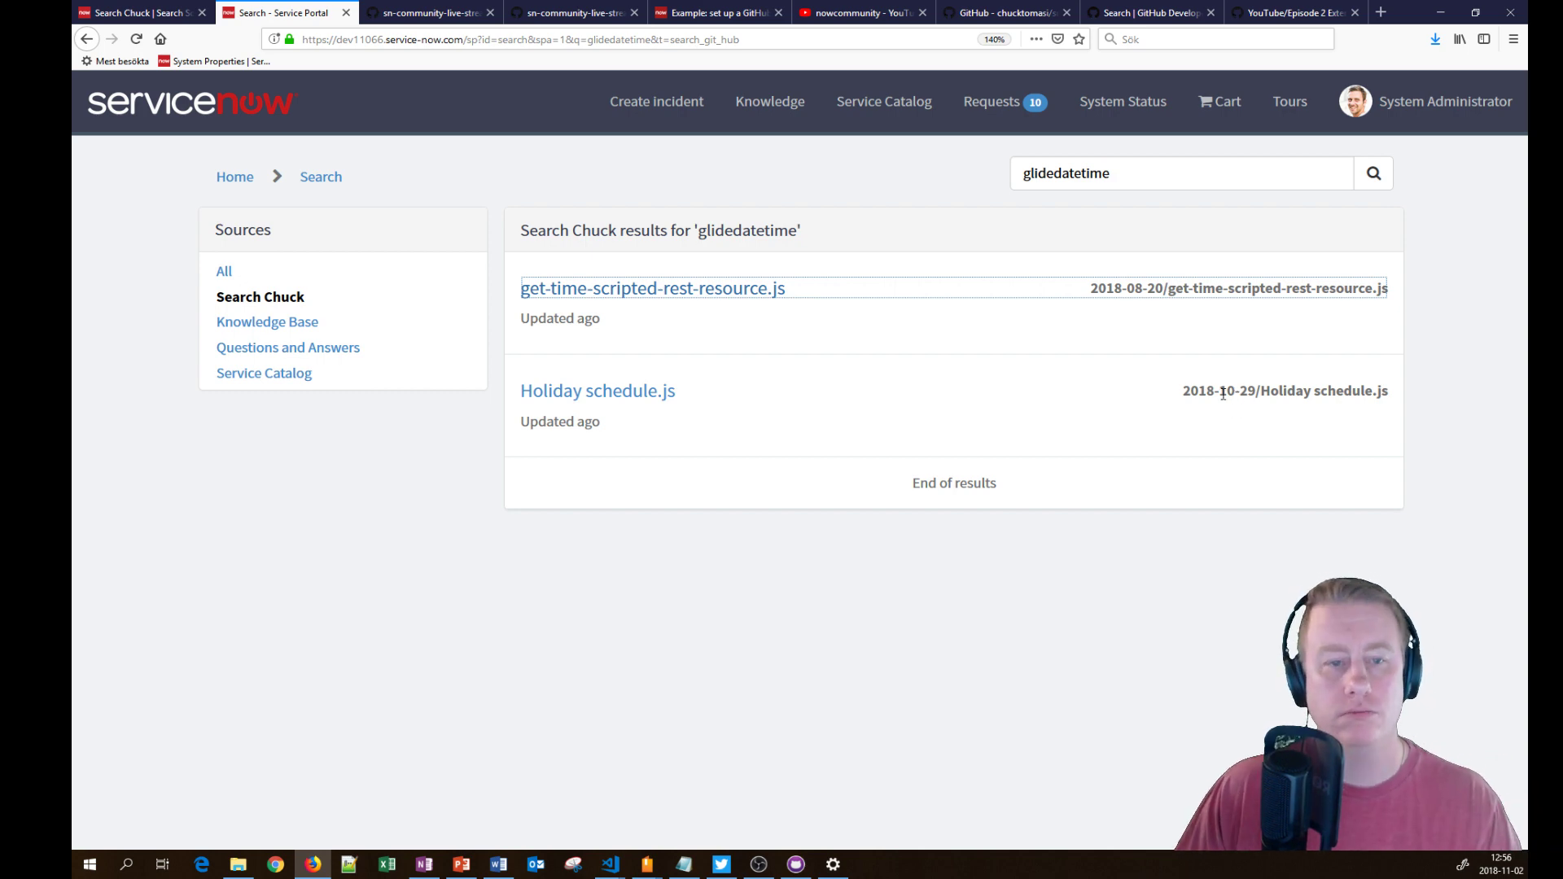
Step: Inspect get-time-scripted-rest-resource.js on GitHub, noting new GlideDateTime() on line 5 and new GlideTime on line 12
{"action": "left_click", "coordinate": [573, 290]}
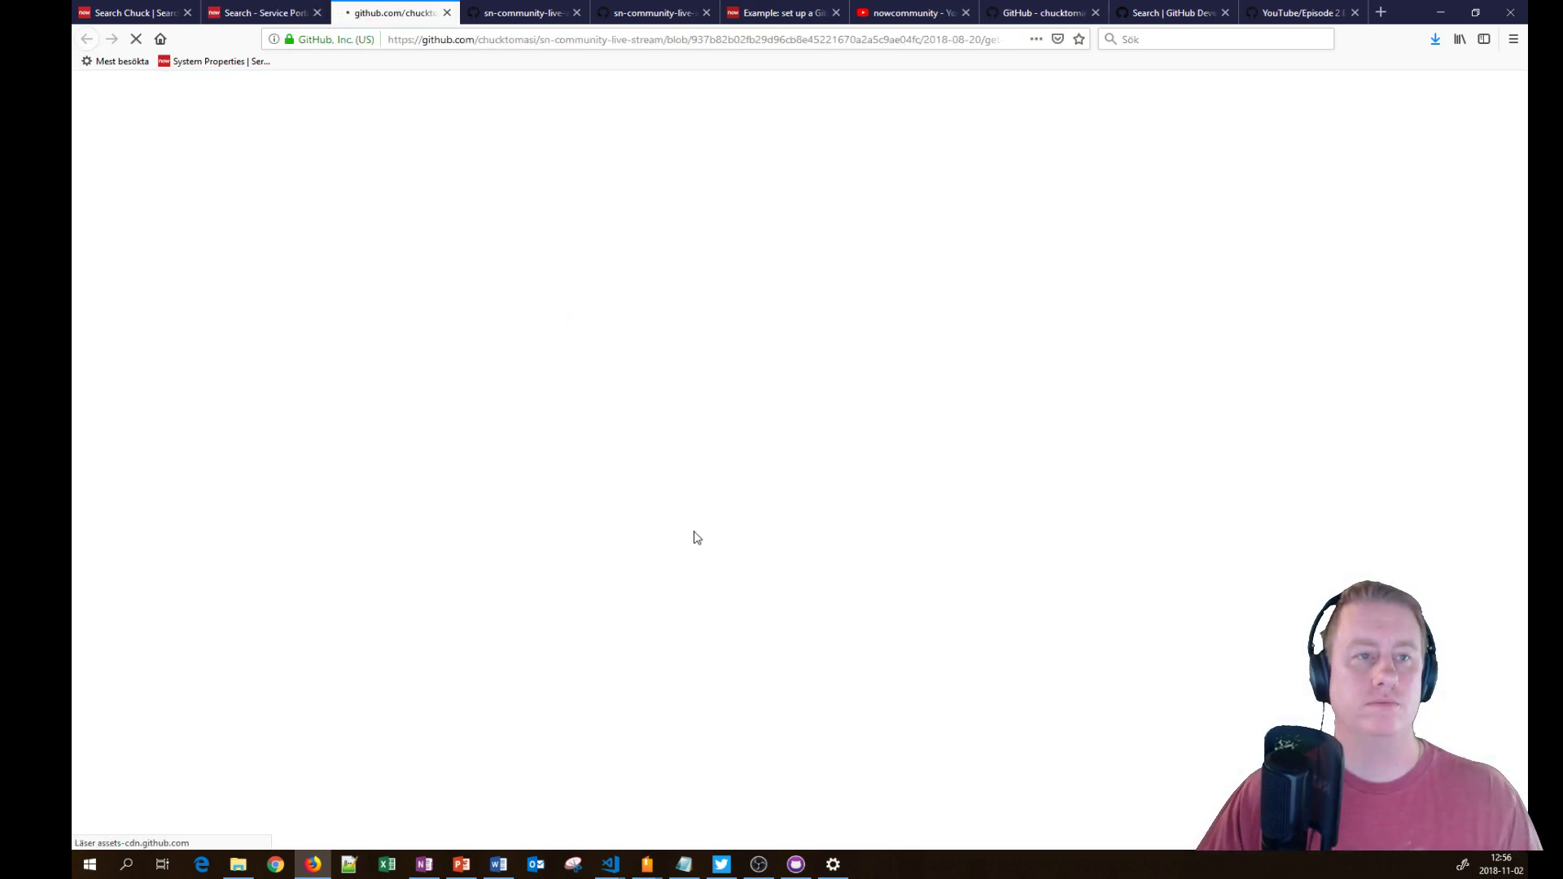
{"action": "scroll", "coordinate": [847, 399], "scroll_direction": "down", "scroll_amount": 2}
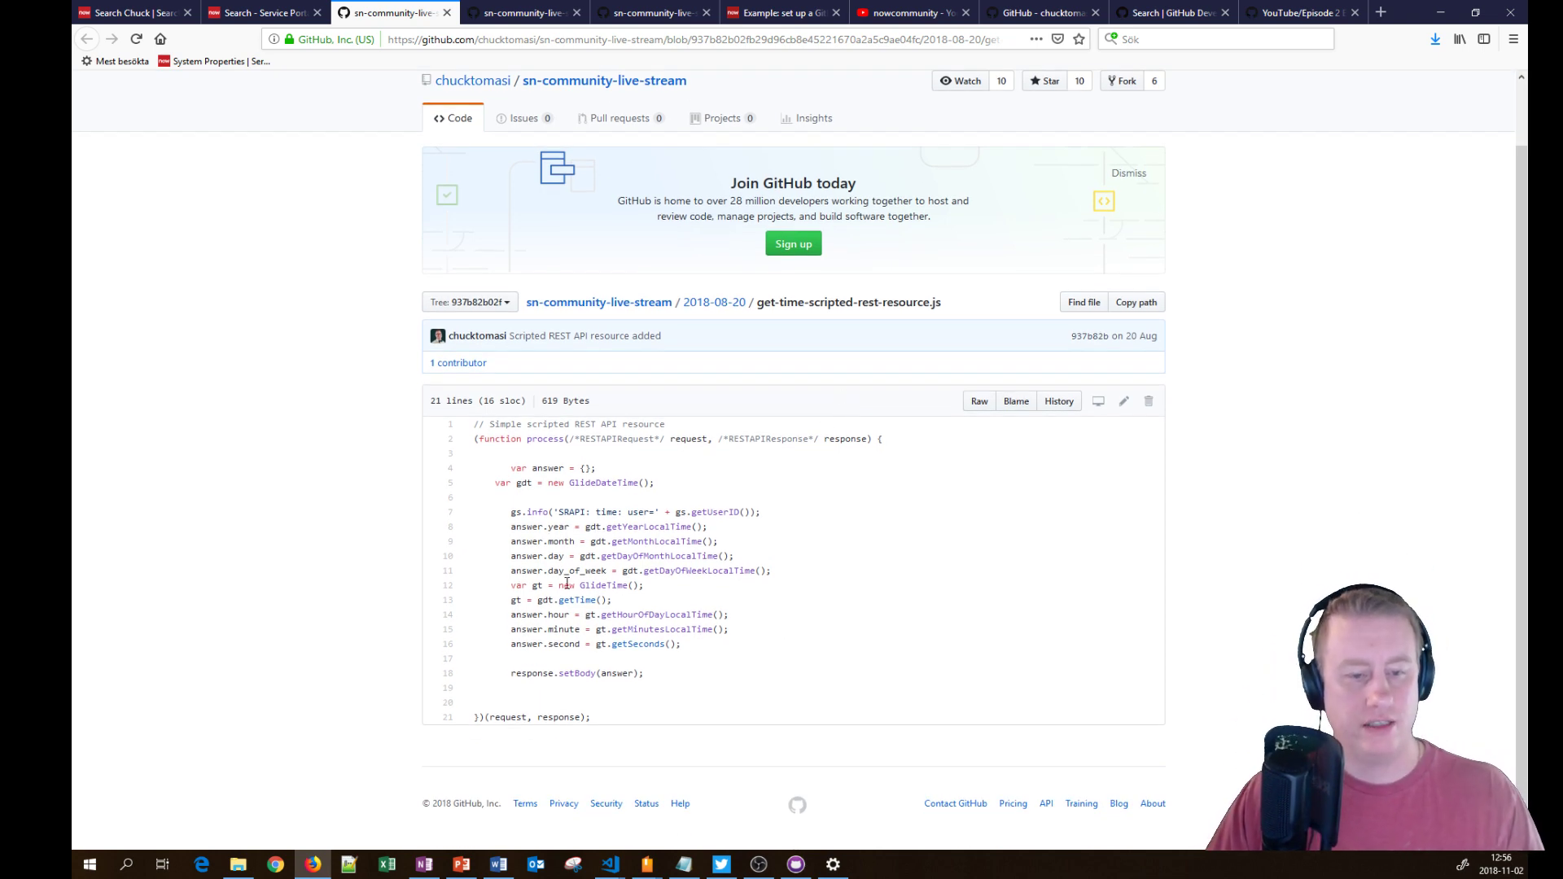
{"action": "left_click_drag", "start_coordinate": [567, 584], "coordinate": [592, 585]}
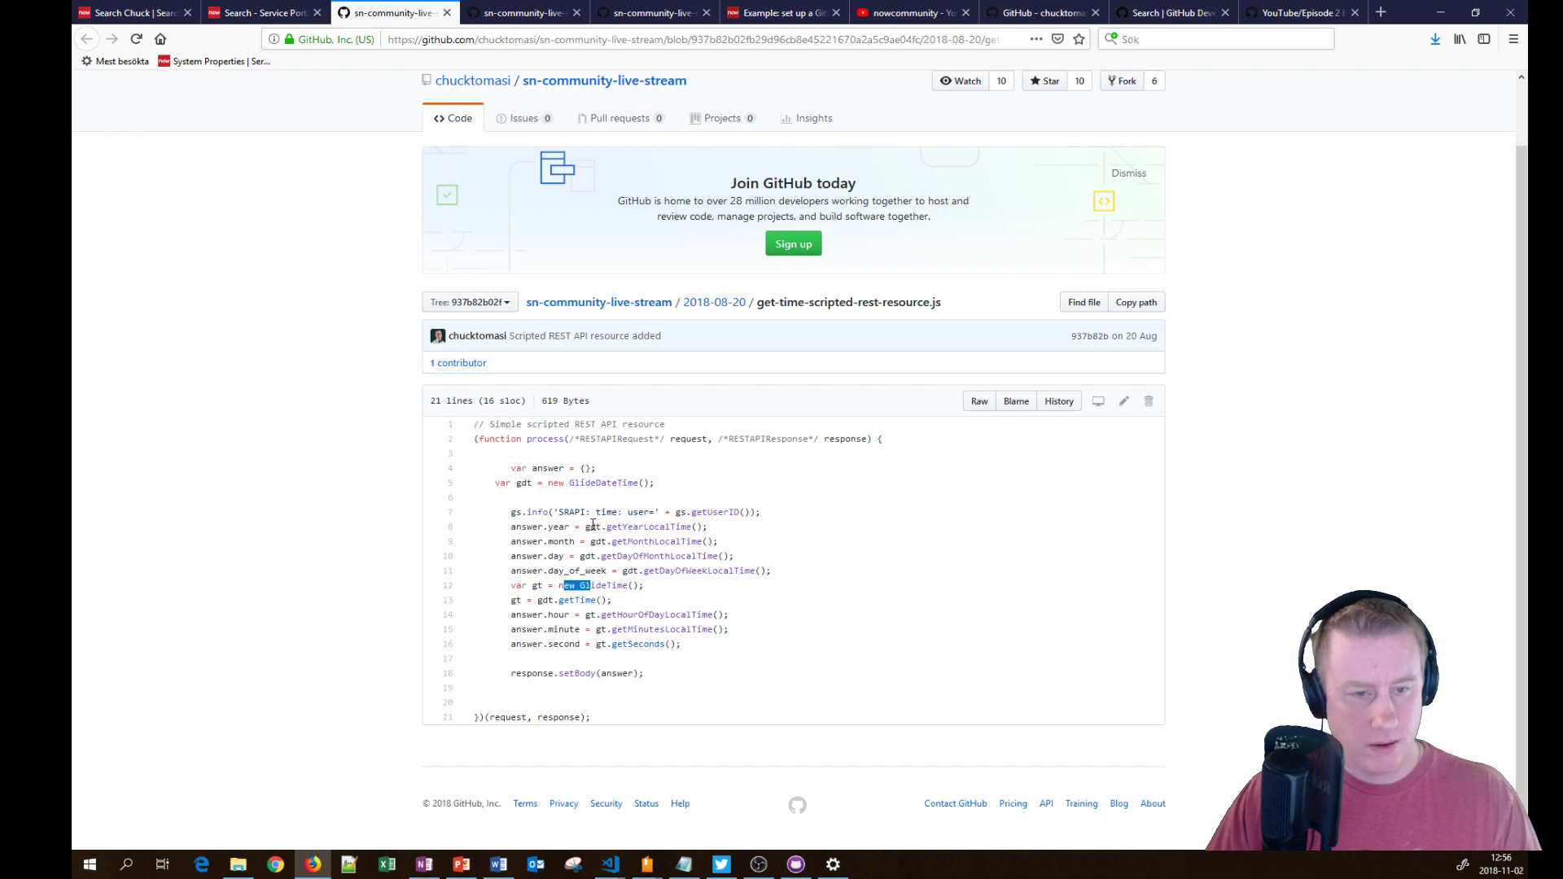
{"action": "left_click_drag", "start_coordinate": [549, 483], "coordinate": [676, 489]}
{"action": "left_click", "coordinate": [261, 12]}
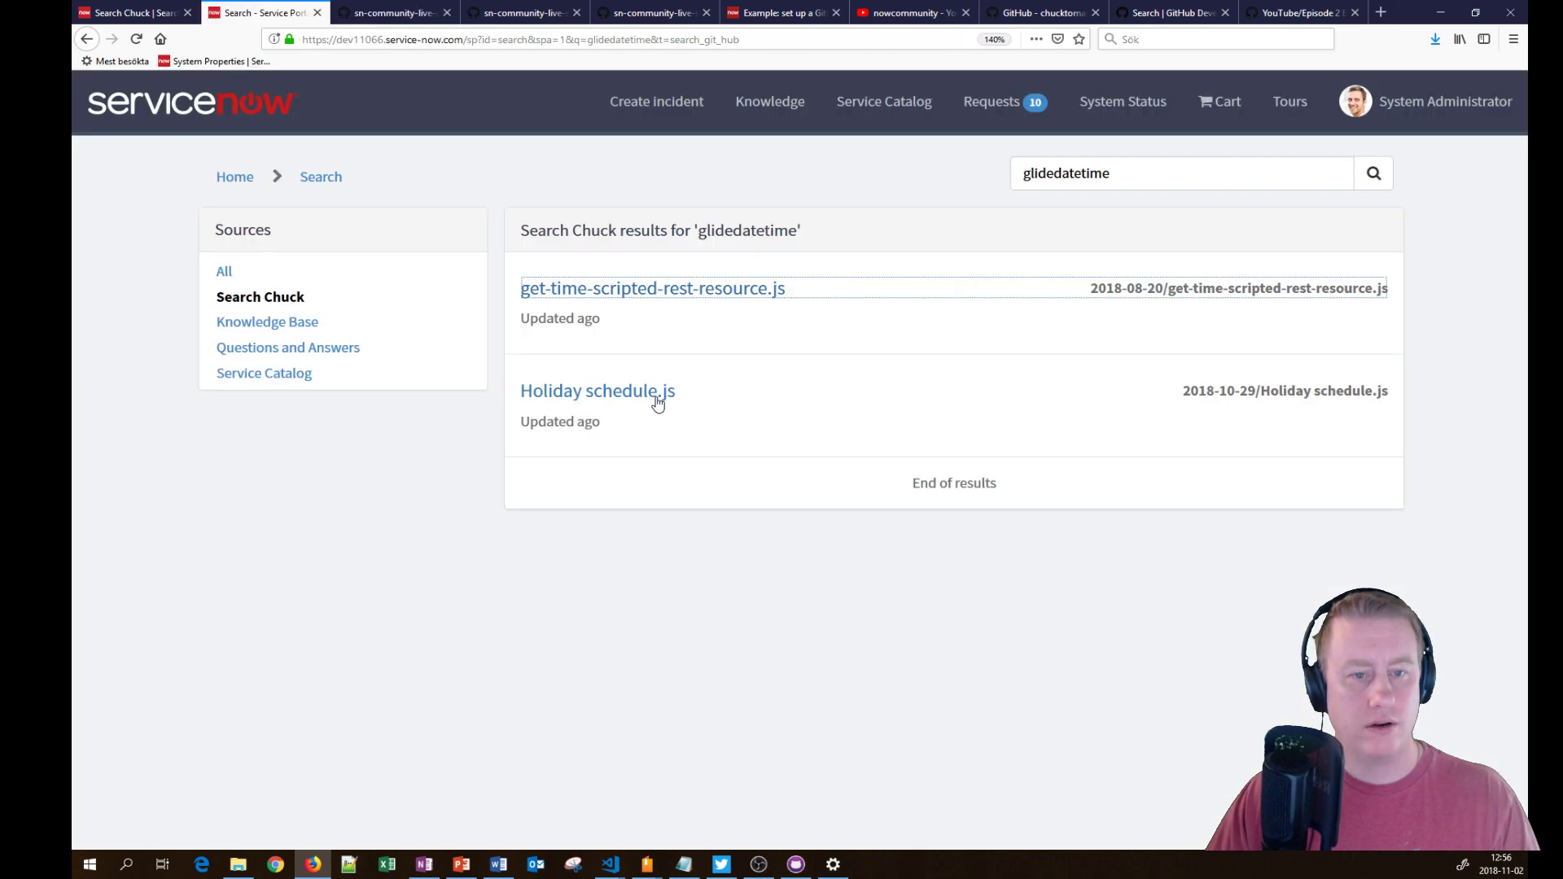
Step: Inspect Holiday schedule.js's new GlideDateTime() on line 11, then view the Episode 2 repo folder
{"action": "left_click", "coordinate": [658, 392]}
{"action": "scroll", "coordinate": [808, 616], "scroll_direction": "down", "scroll_amount": 2}
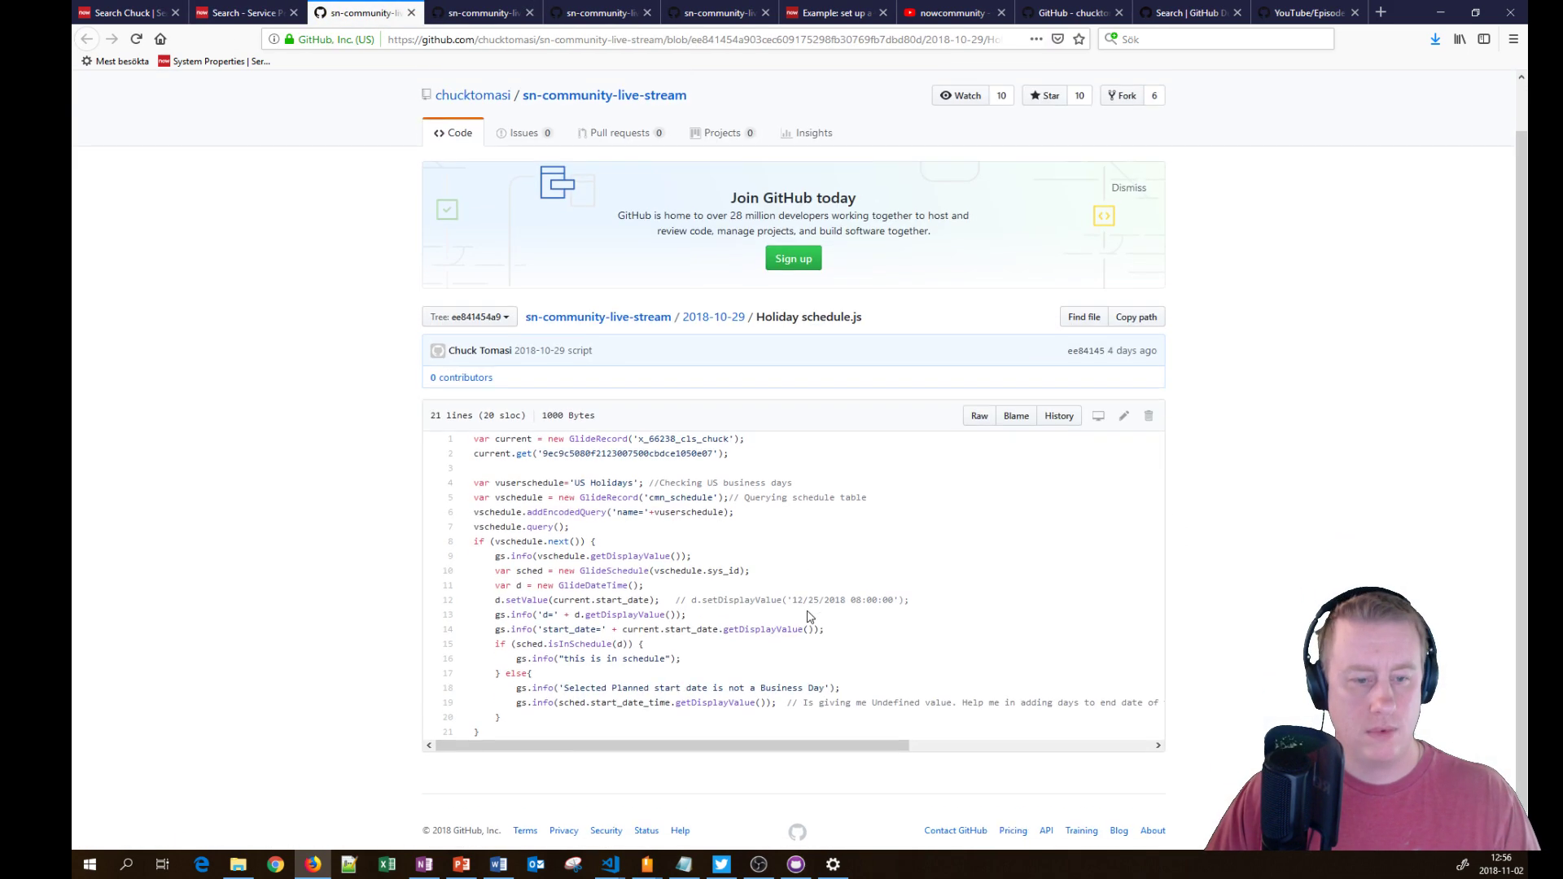
{"action": "left_click_drag", "start_coordinate": [552, 563], "coordinate": [661, 568]}
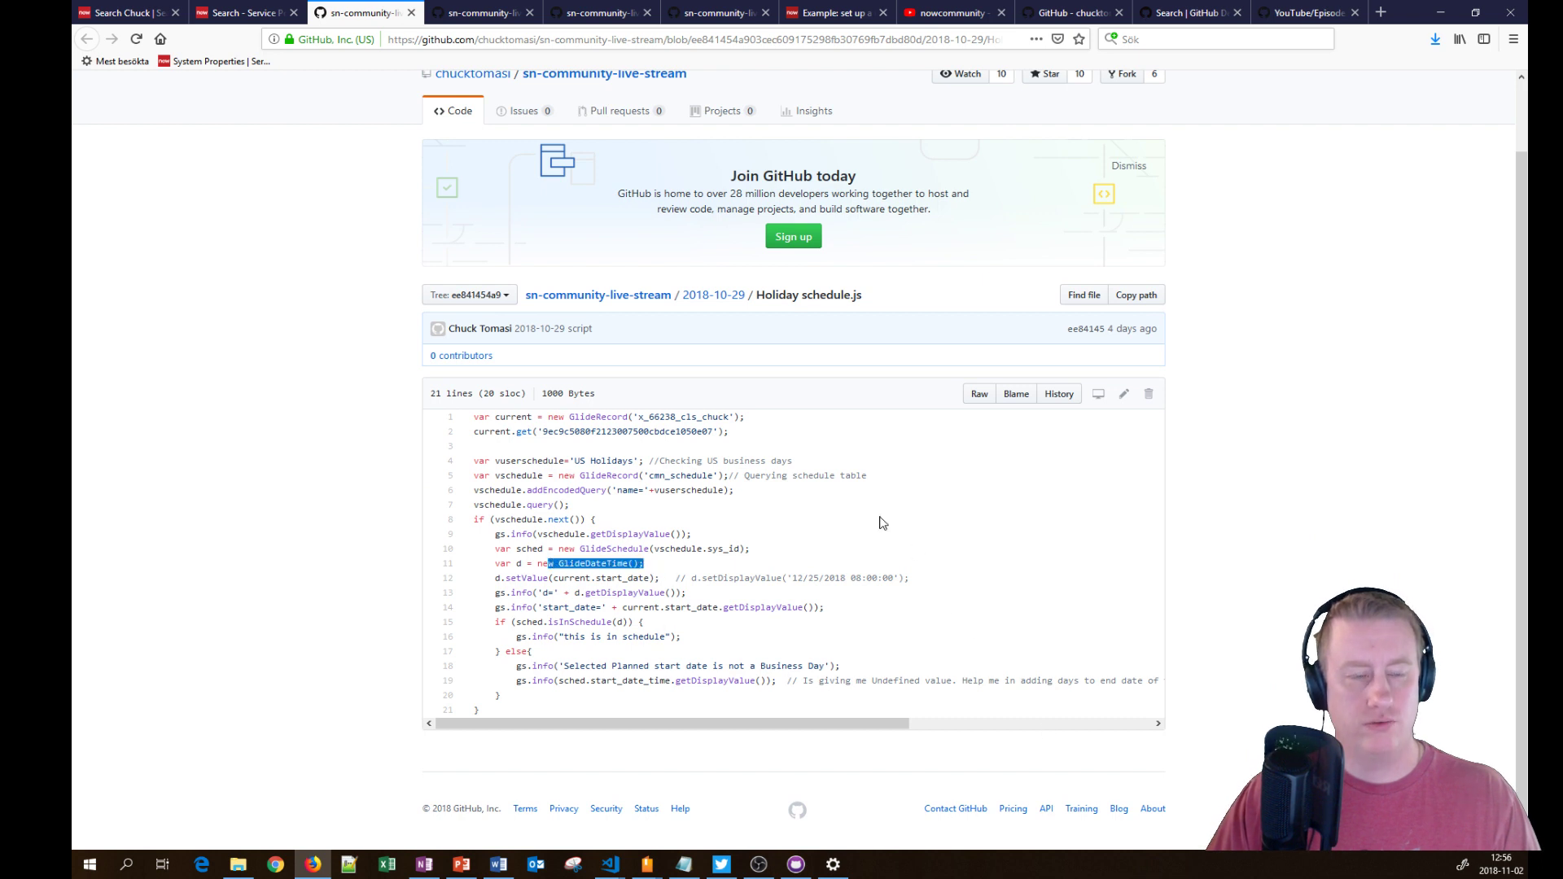
{"action": "left_click", "coordinate": [246, 13]}
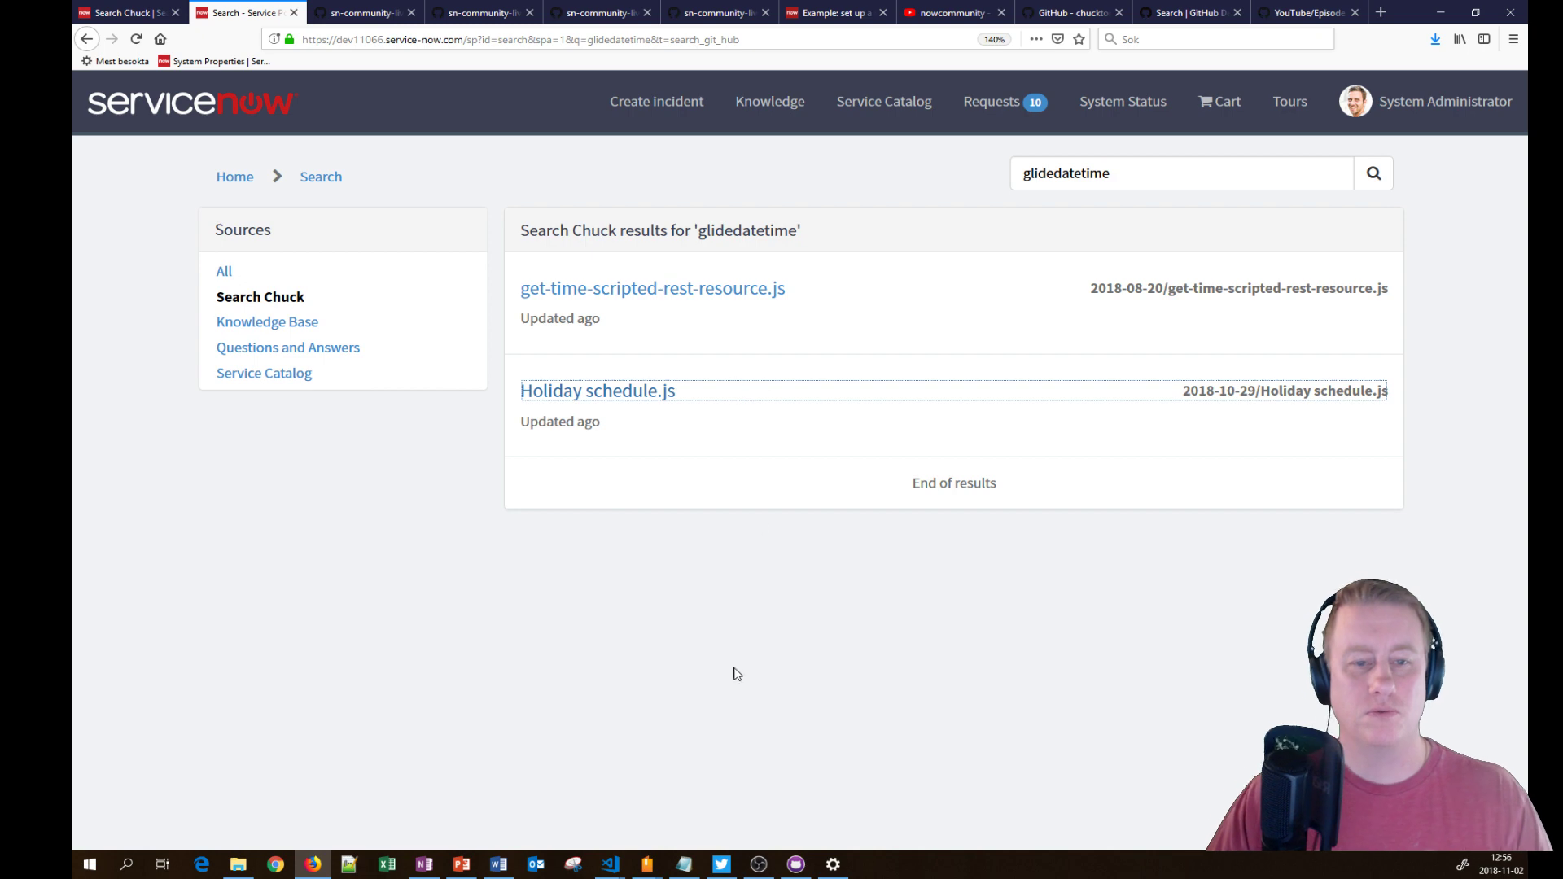
{"action": "left_click", "coordinate": [766, 691]}
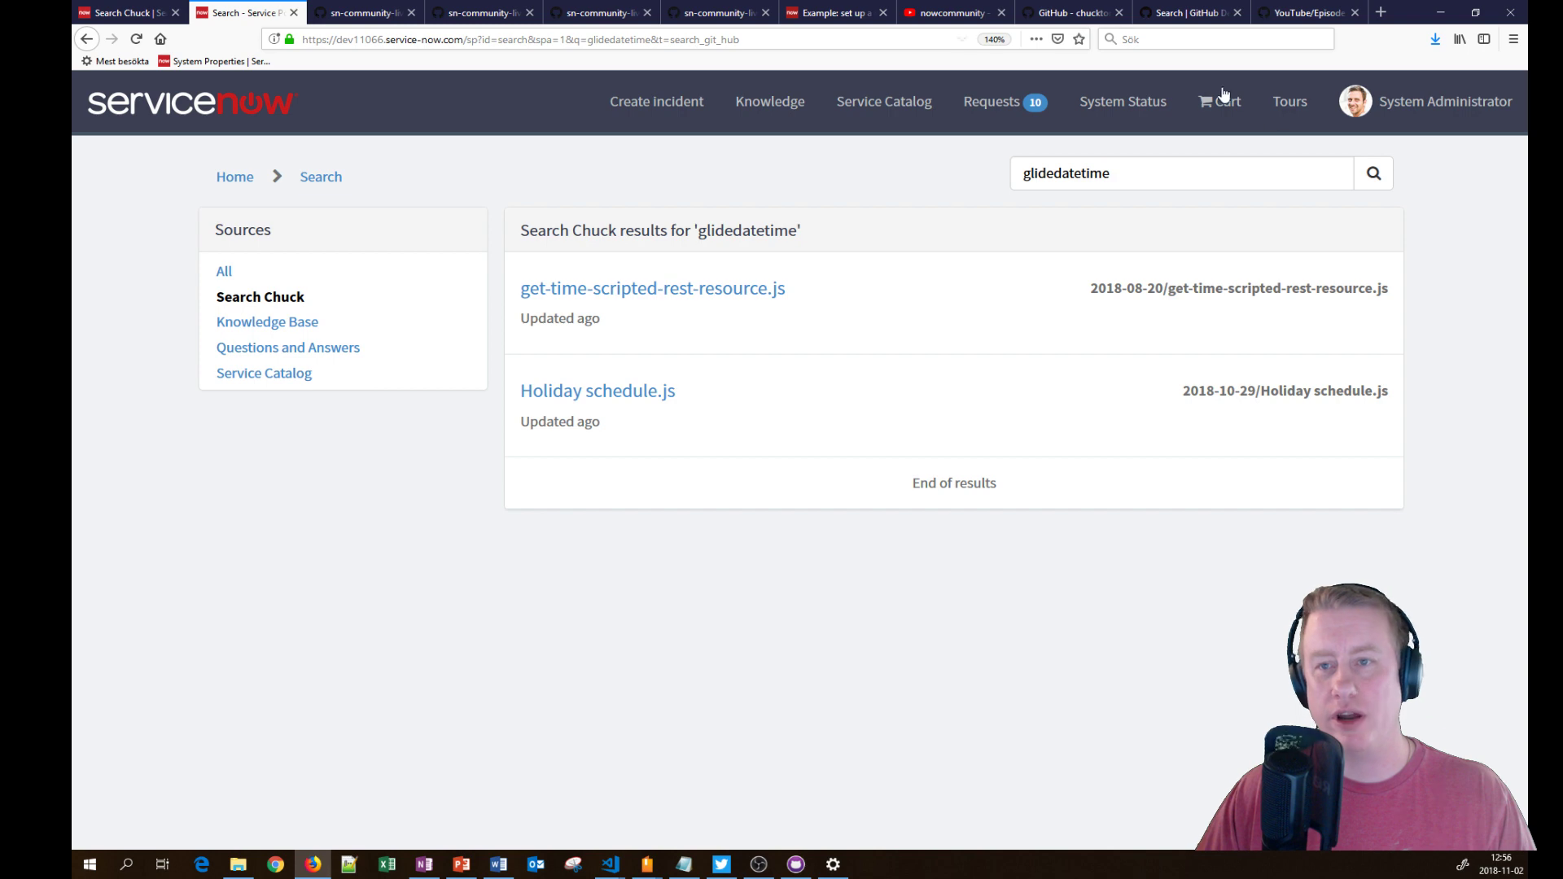
{"action": "left_click", "coordinate": [1303, 12]}
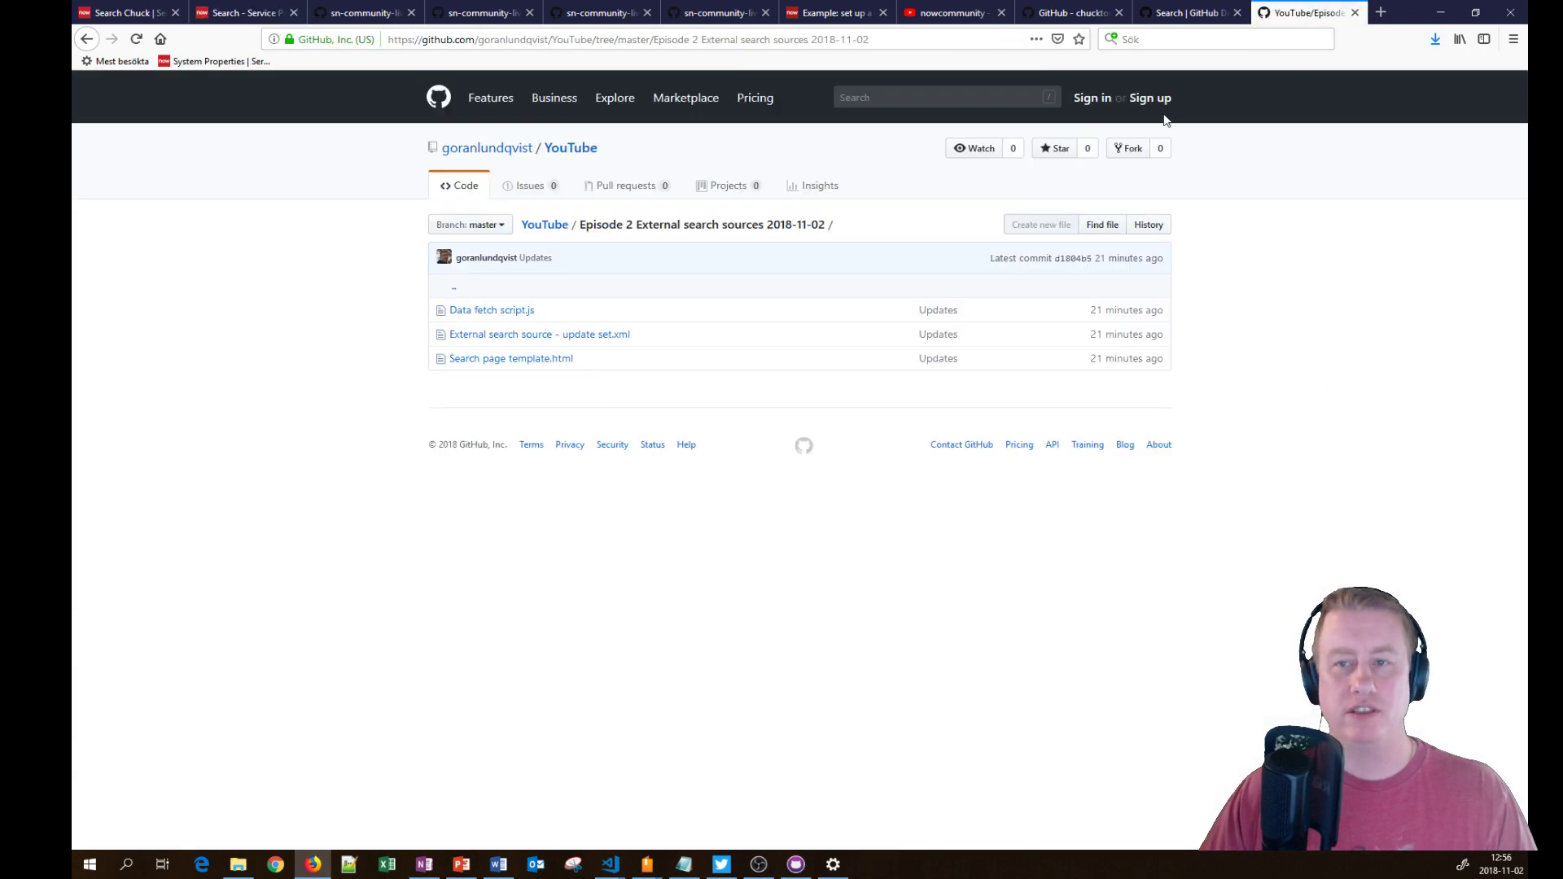
{"action": "left_click", "coordinate": [544, 225]}
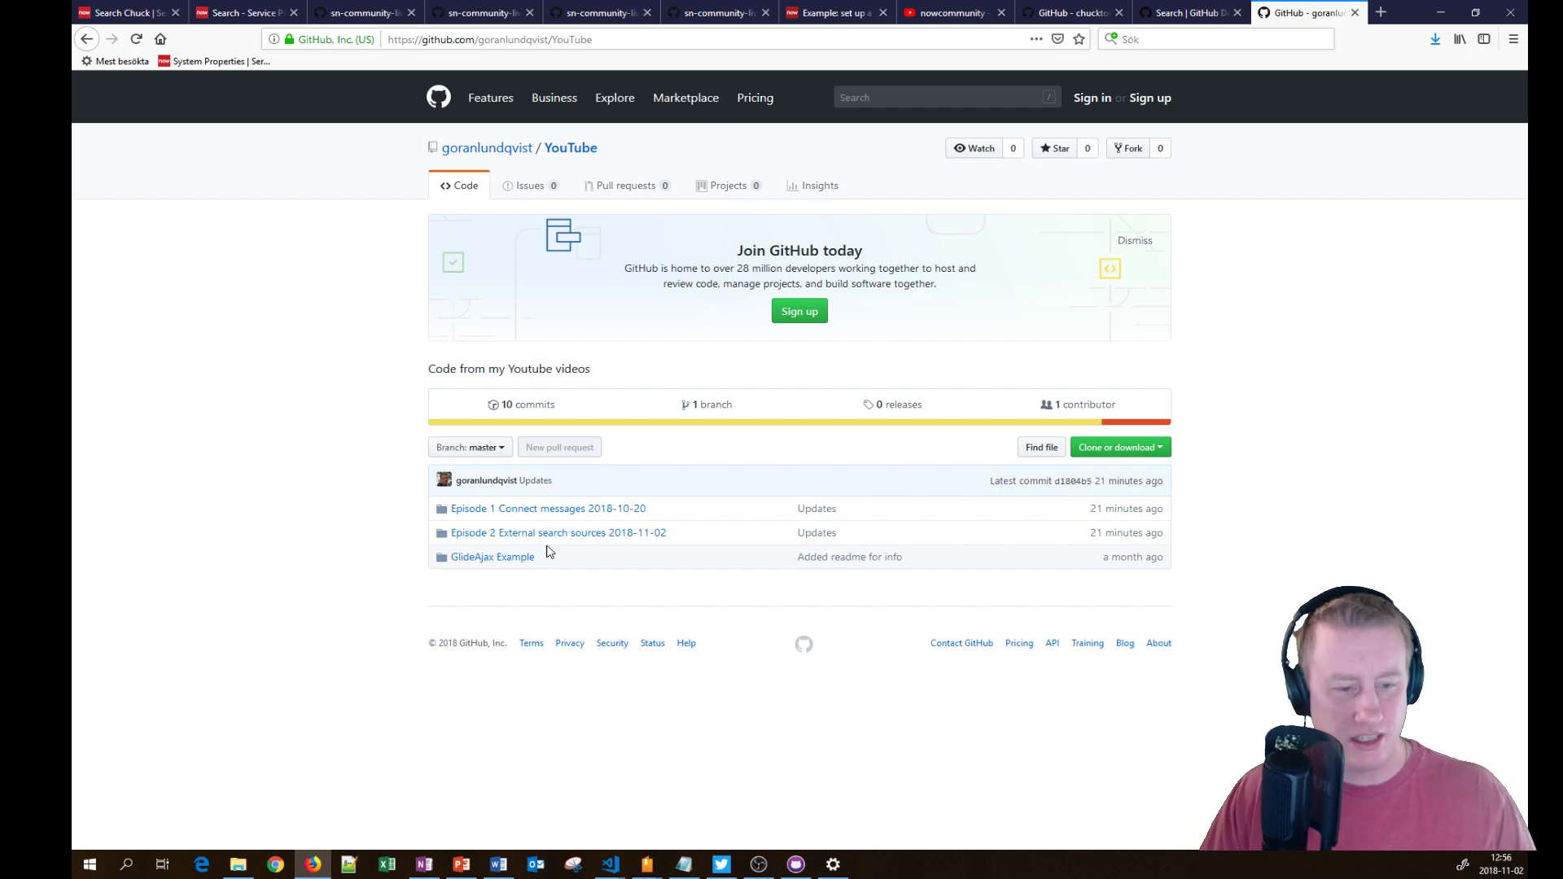
{"action": "left_click", "coordinate": [479, 536]}
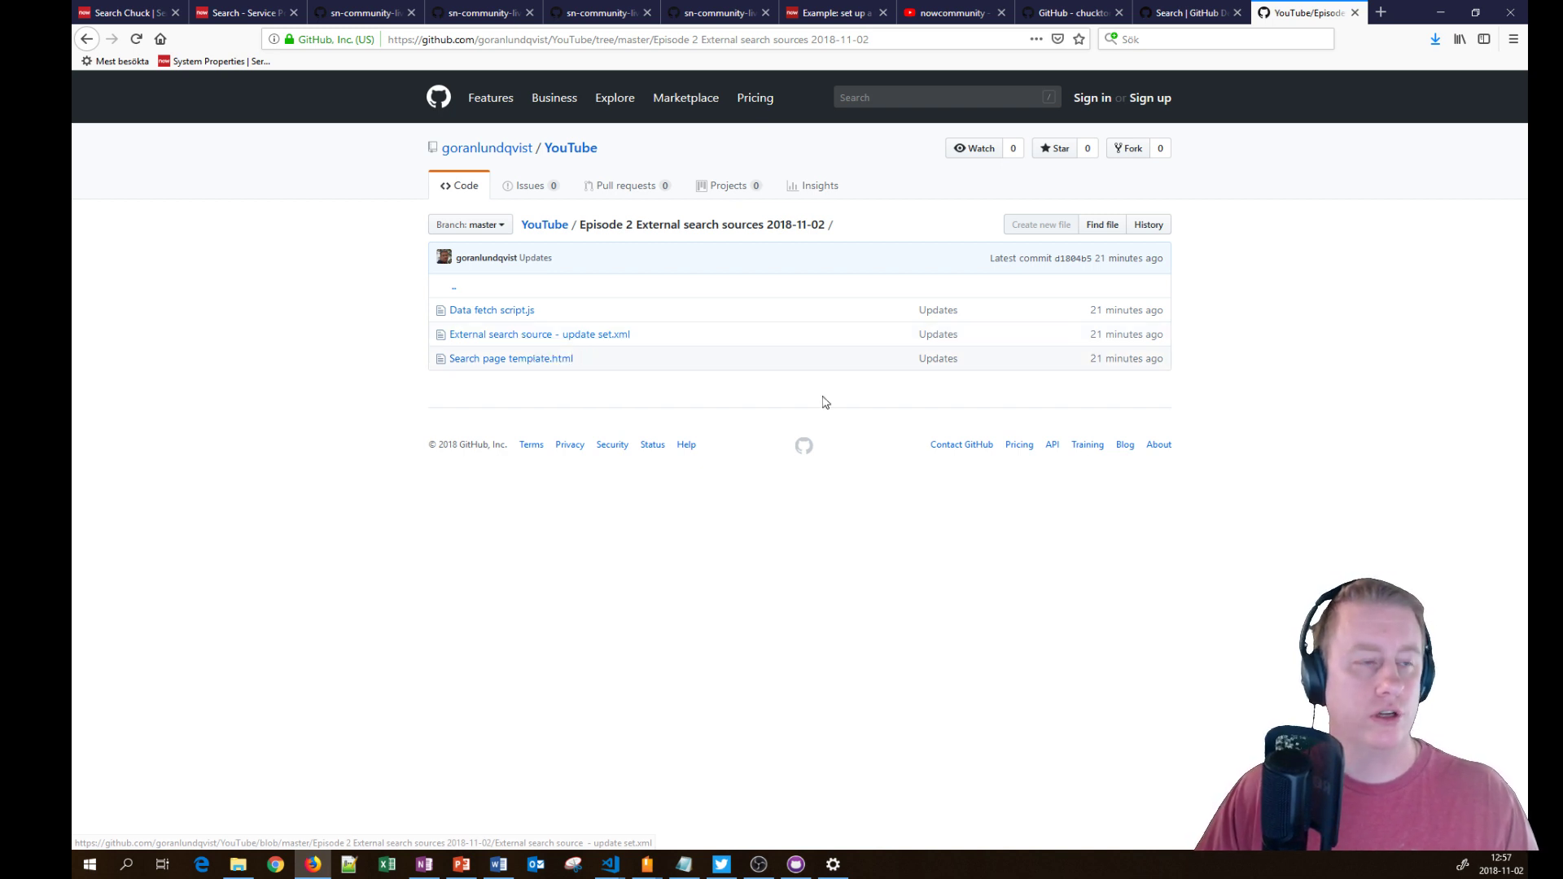
Step: Review the basic auth profile line in the Search Chuck script
{"action": "left_click", "coordinate": [131, 18]}
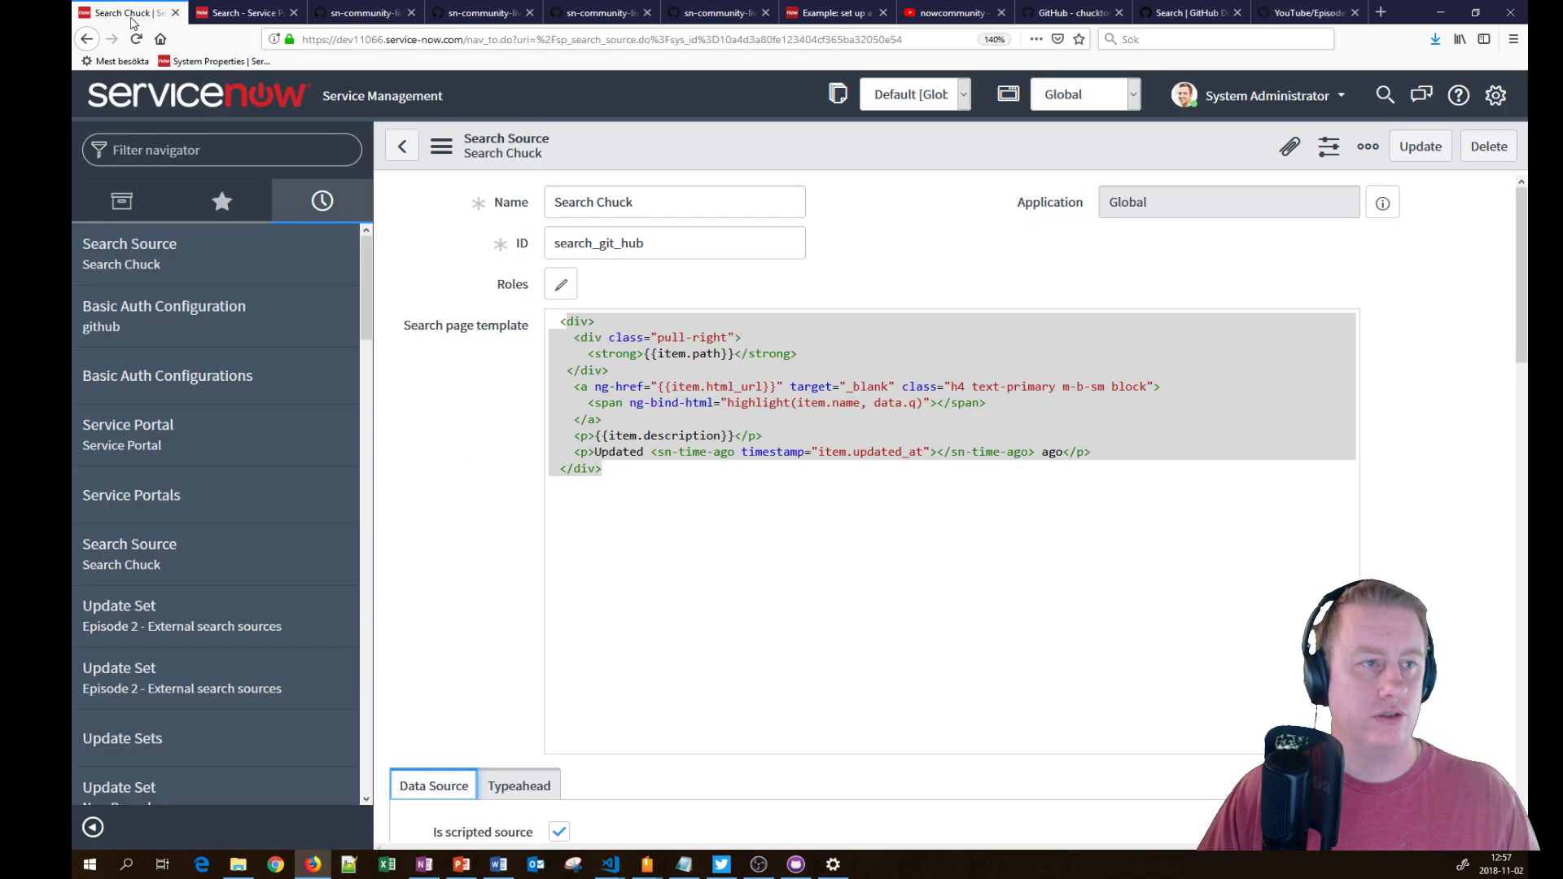
{"action": "scroll", "coordinate": [513, 583], "scroll_direction": "down", "scroll_amount": 7}
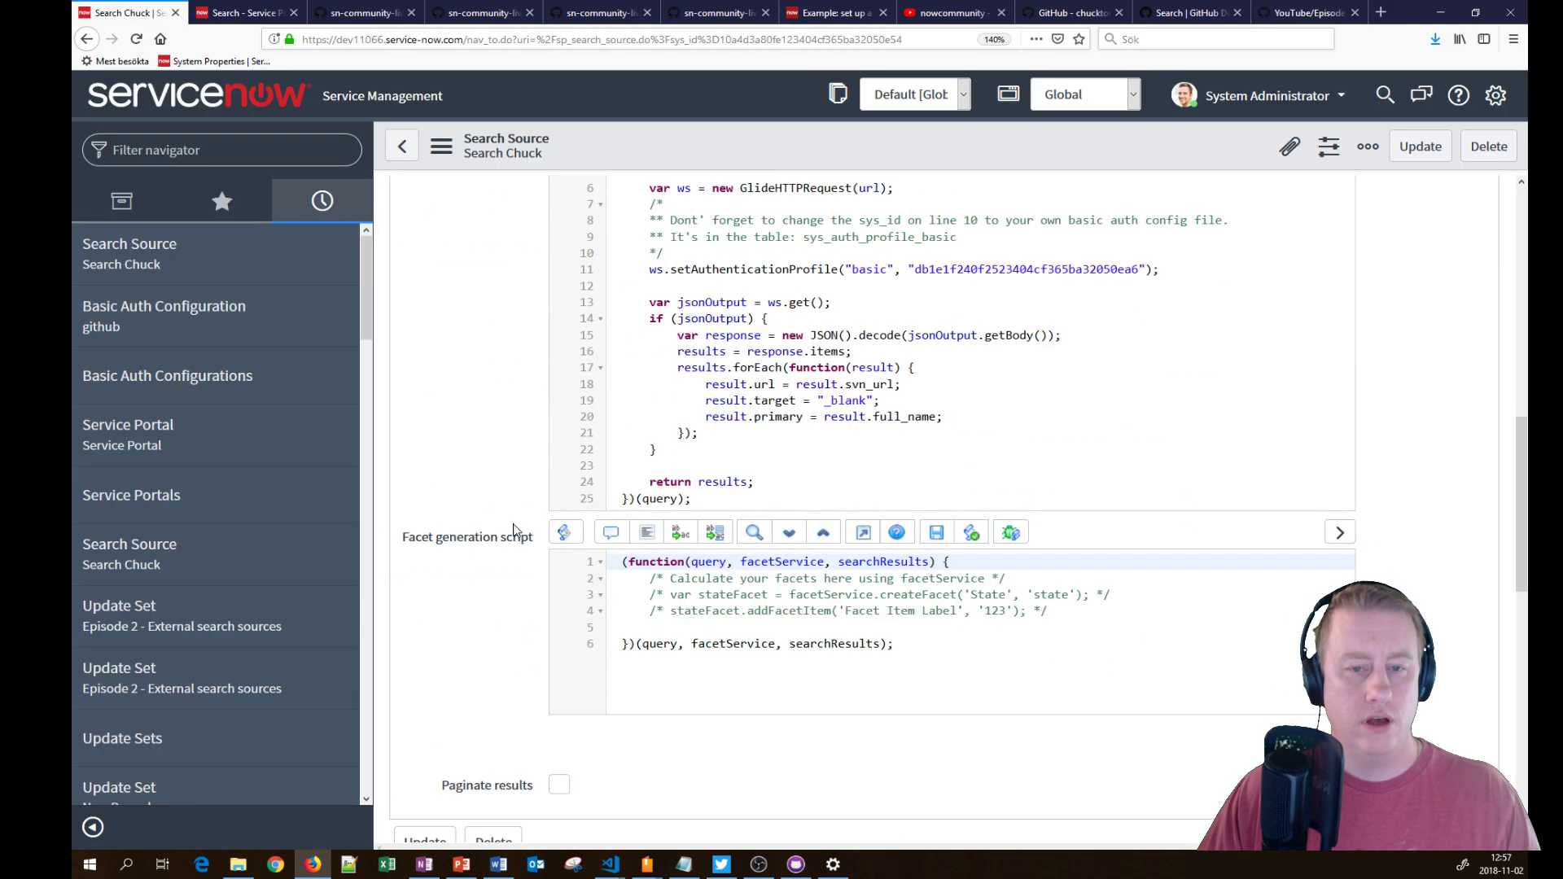
{"action": "left_click_drag", "start_coordinate": [649, 368], "coordinate": [1195, 368]}
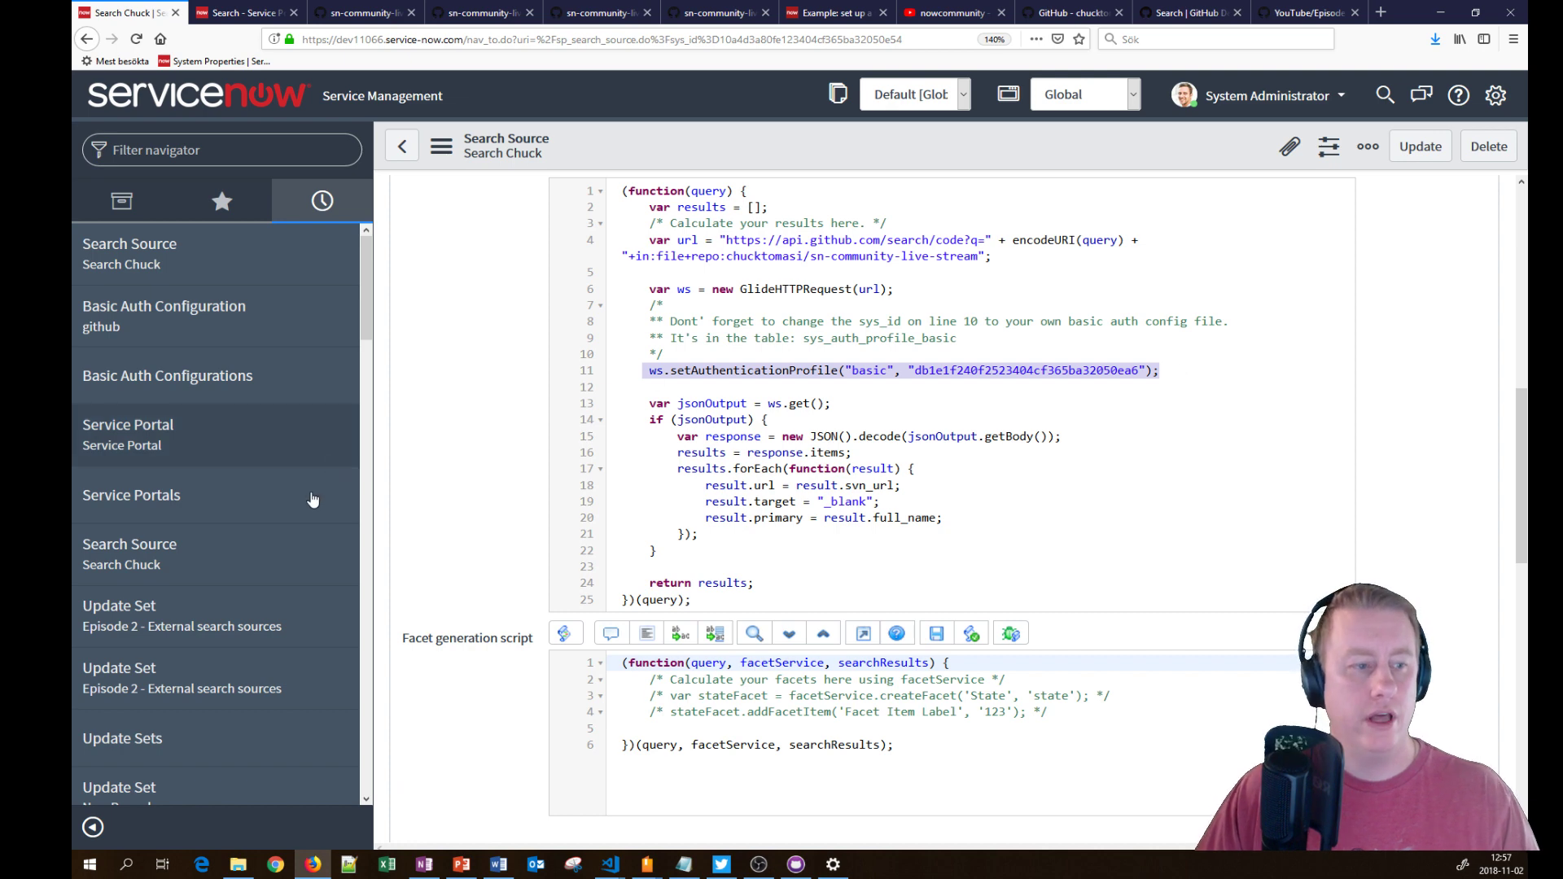
Step: Open the Service Portal portal record, check its search sources, and reload the form
{"action": "left_click", "coordinate": [203, 456]}
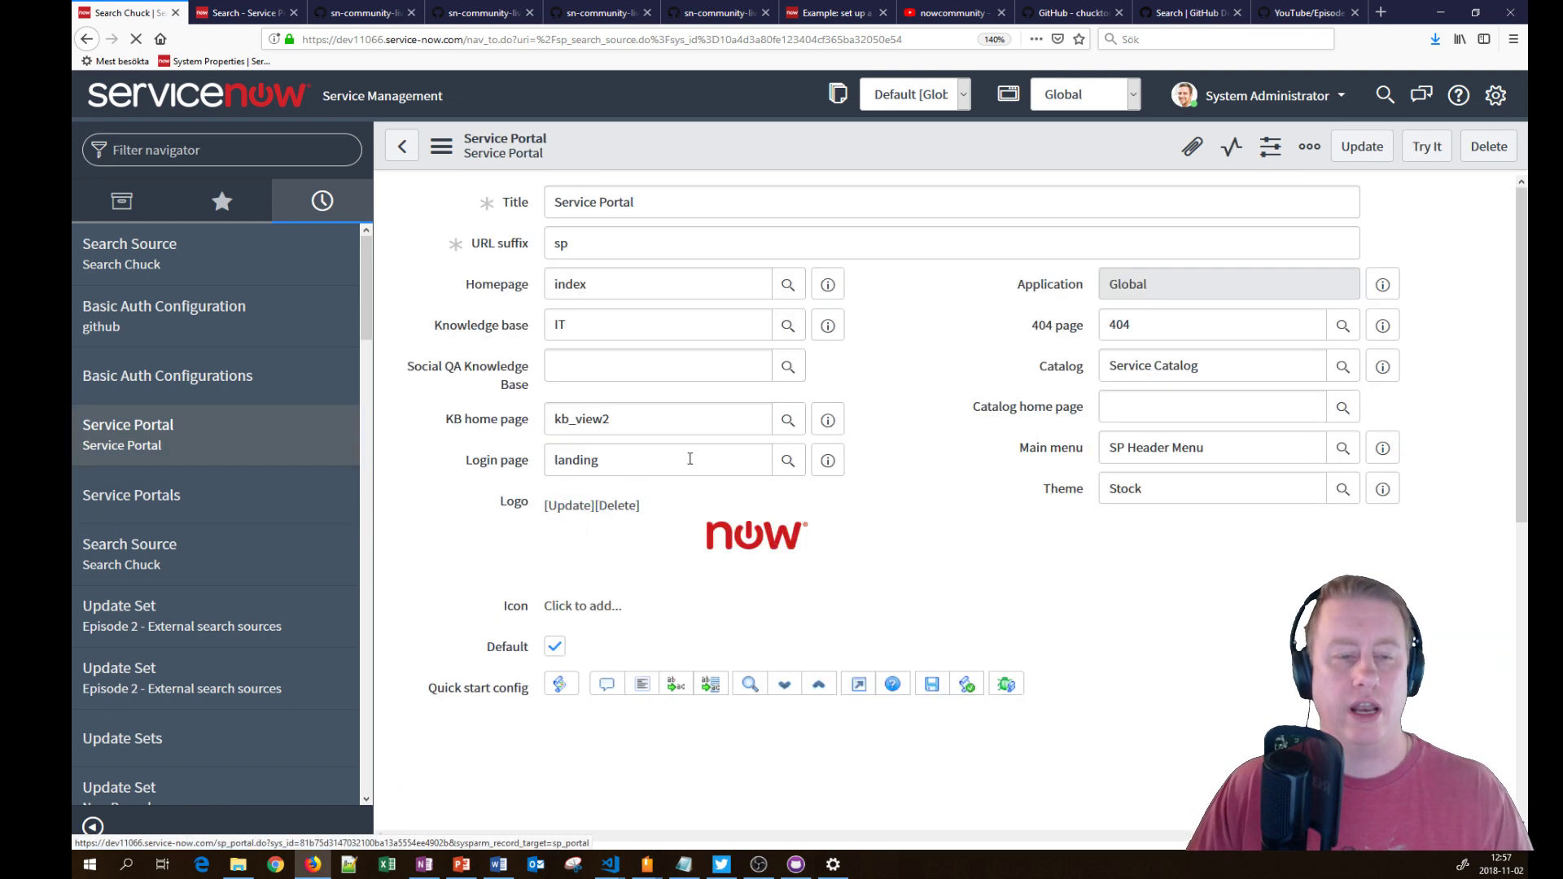
{"action": "scroll", "coordinate": [781, 516], "scroll_direction": "down", "scroll_amount": 15}
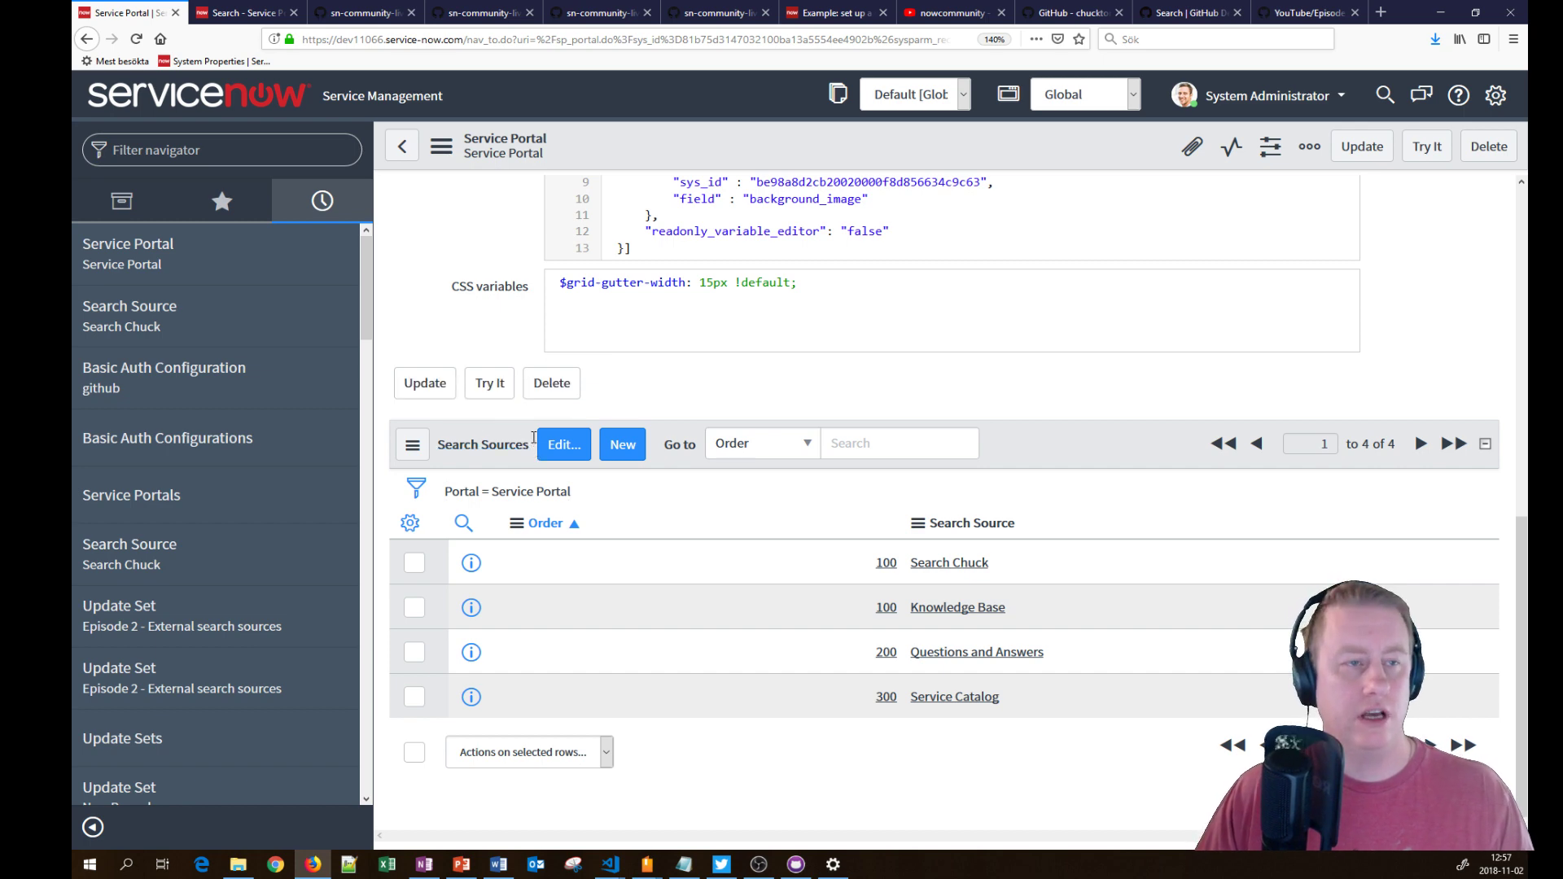
{"action": "key", "text": "ctrl+s"}
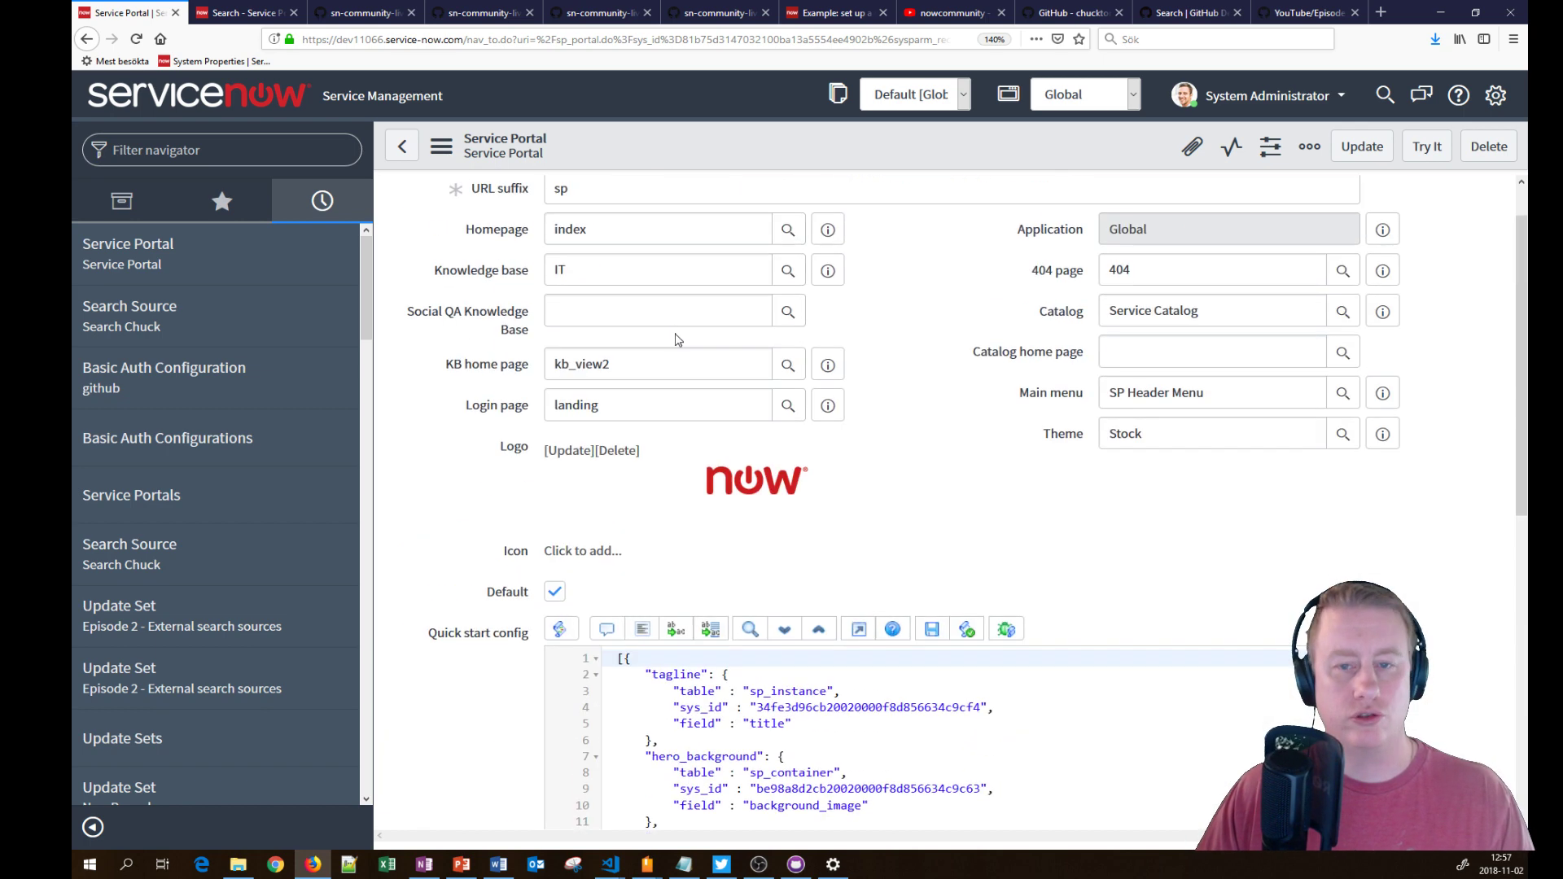